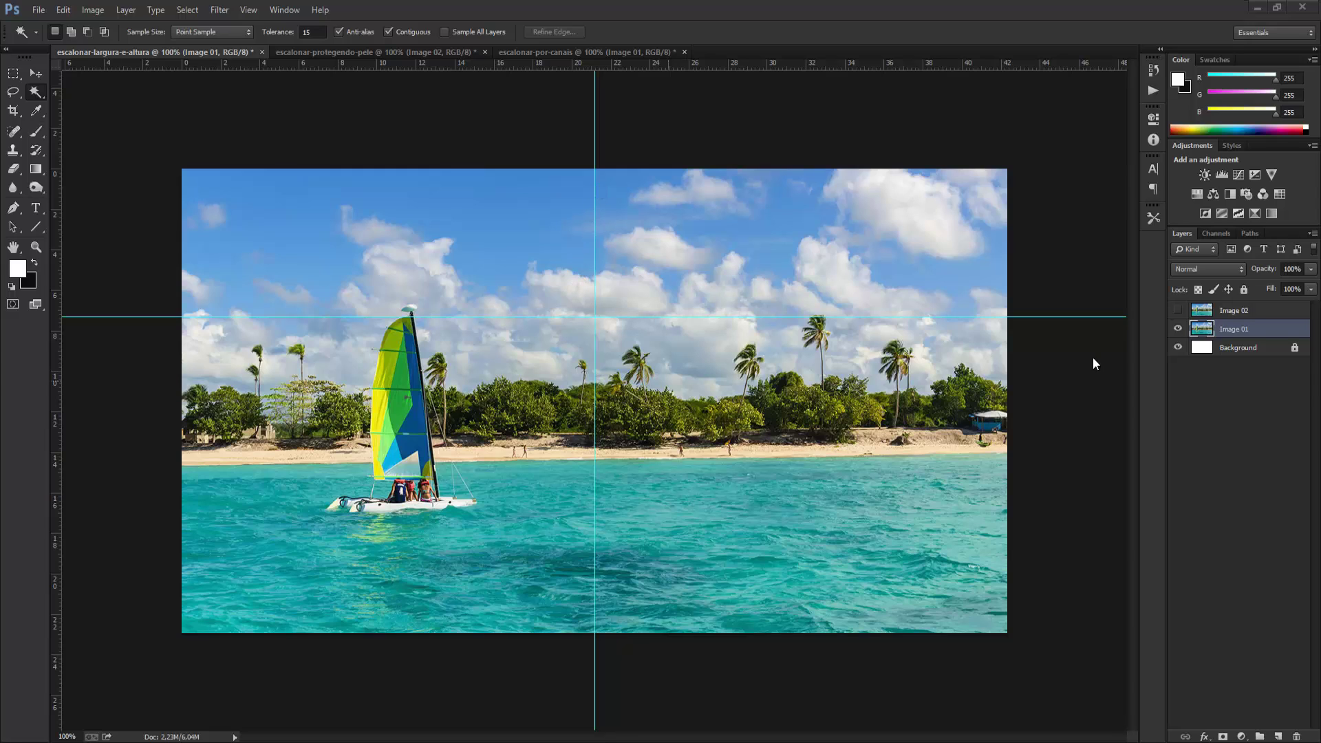
Squash the Image 01 layer vertically with Free Transform, lowering its upper edge to the horizontal guide at 67.22% height, and apply it.
left_click(35, 79)
key("ctrl+t")
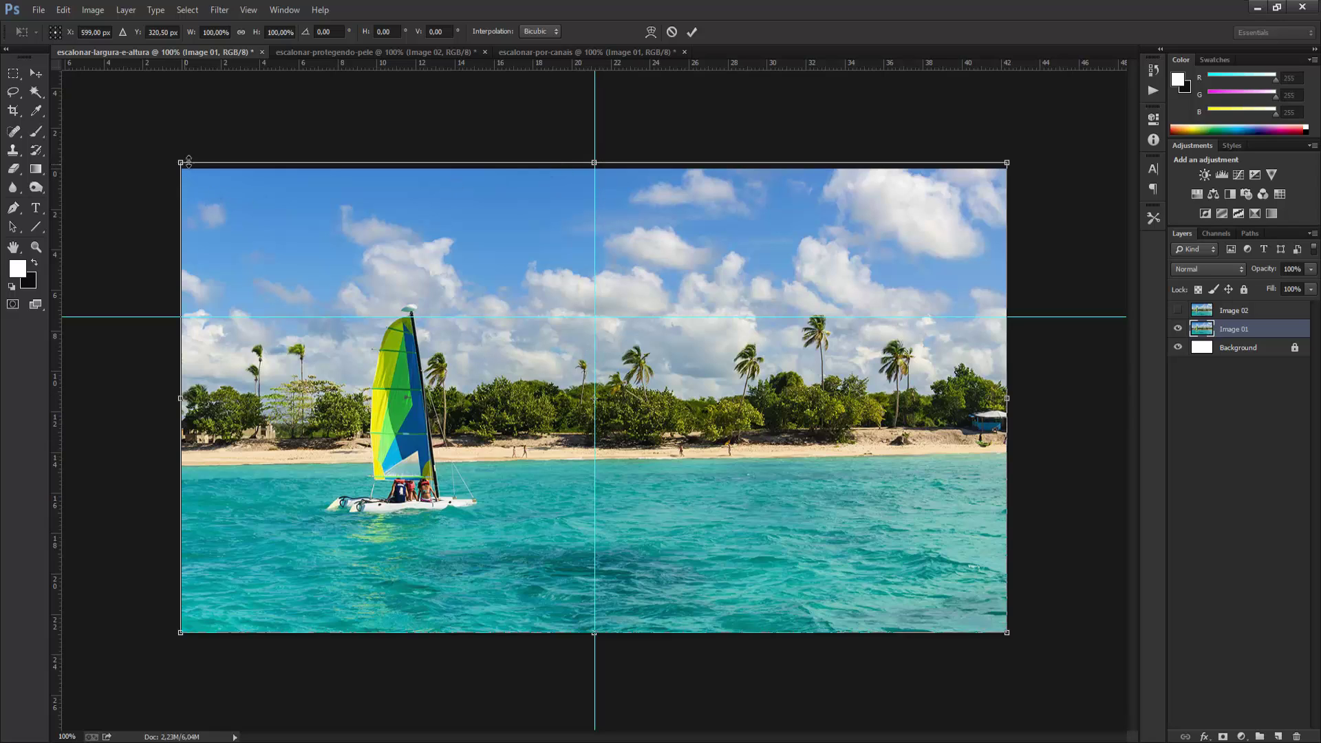
left_click_drag(180, 164, 482, 297)
key("ctrl+z")
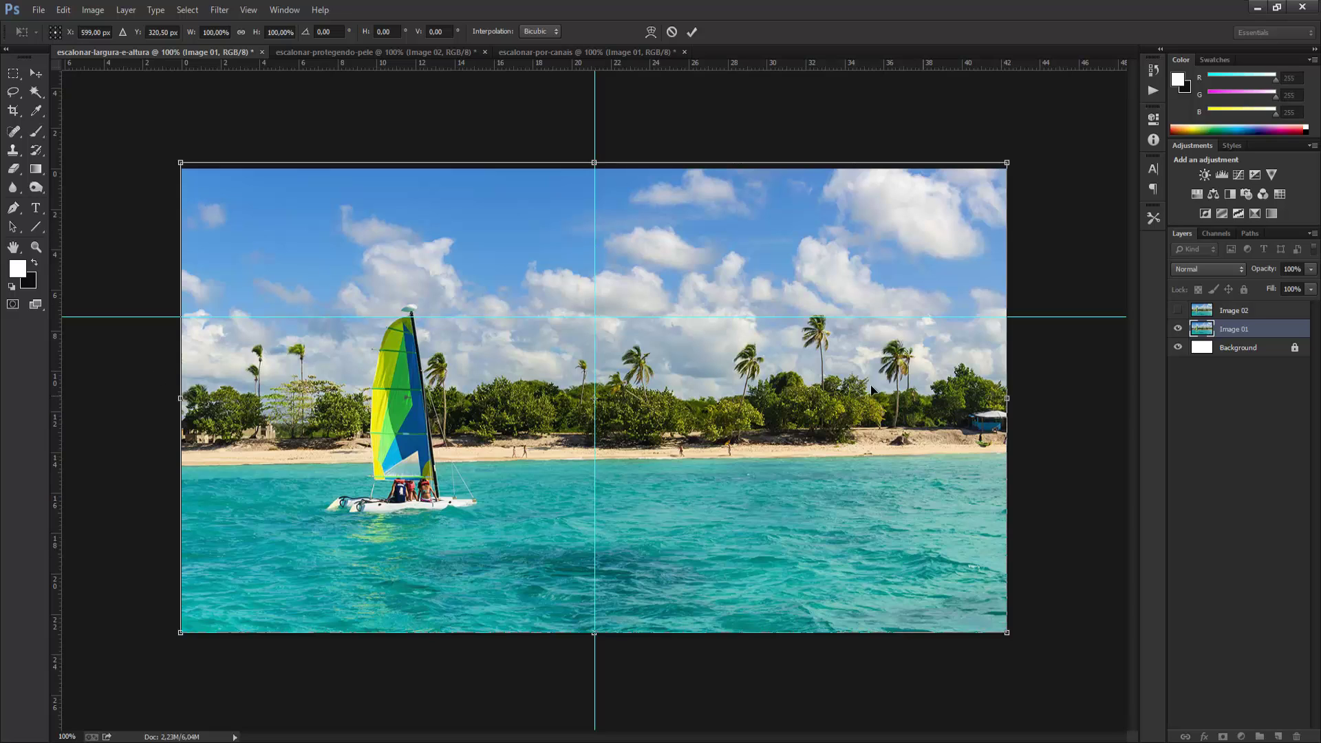
left_click_drag(596, 171, 586, 313)
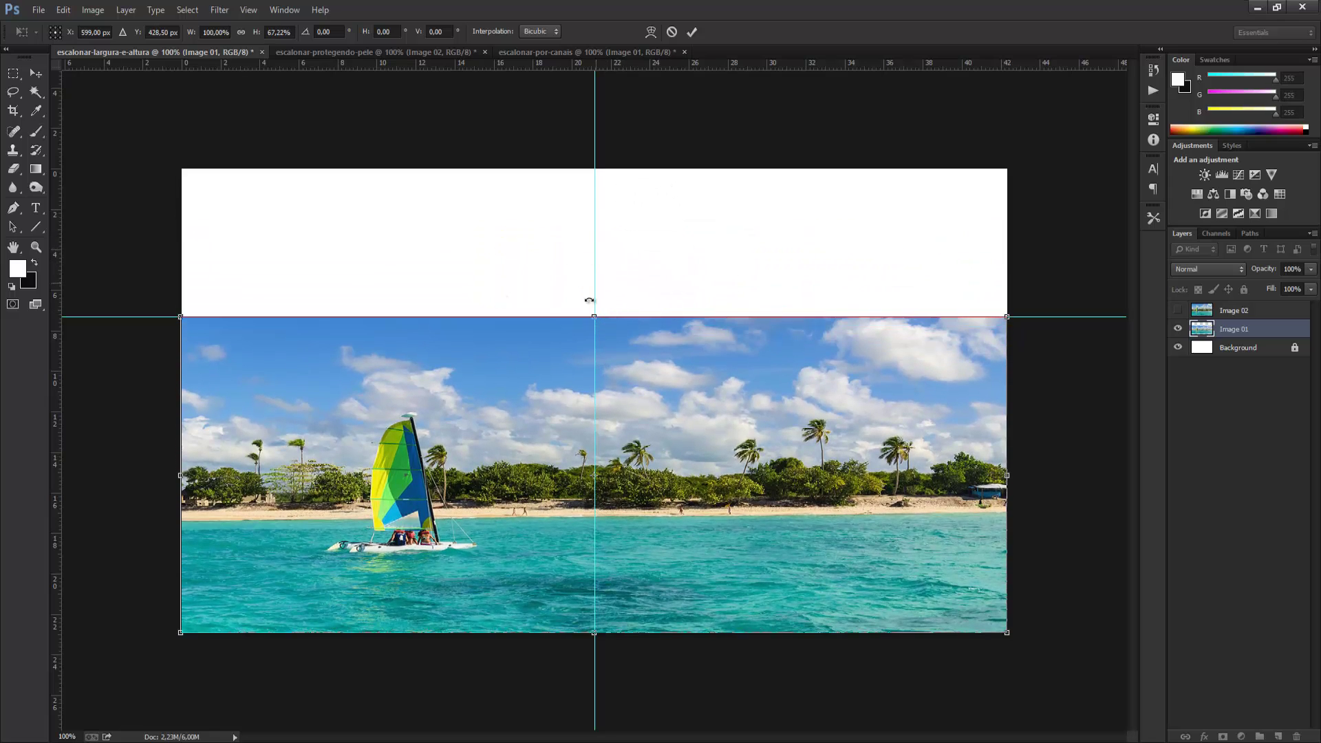
left_click(36, 72)
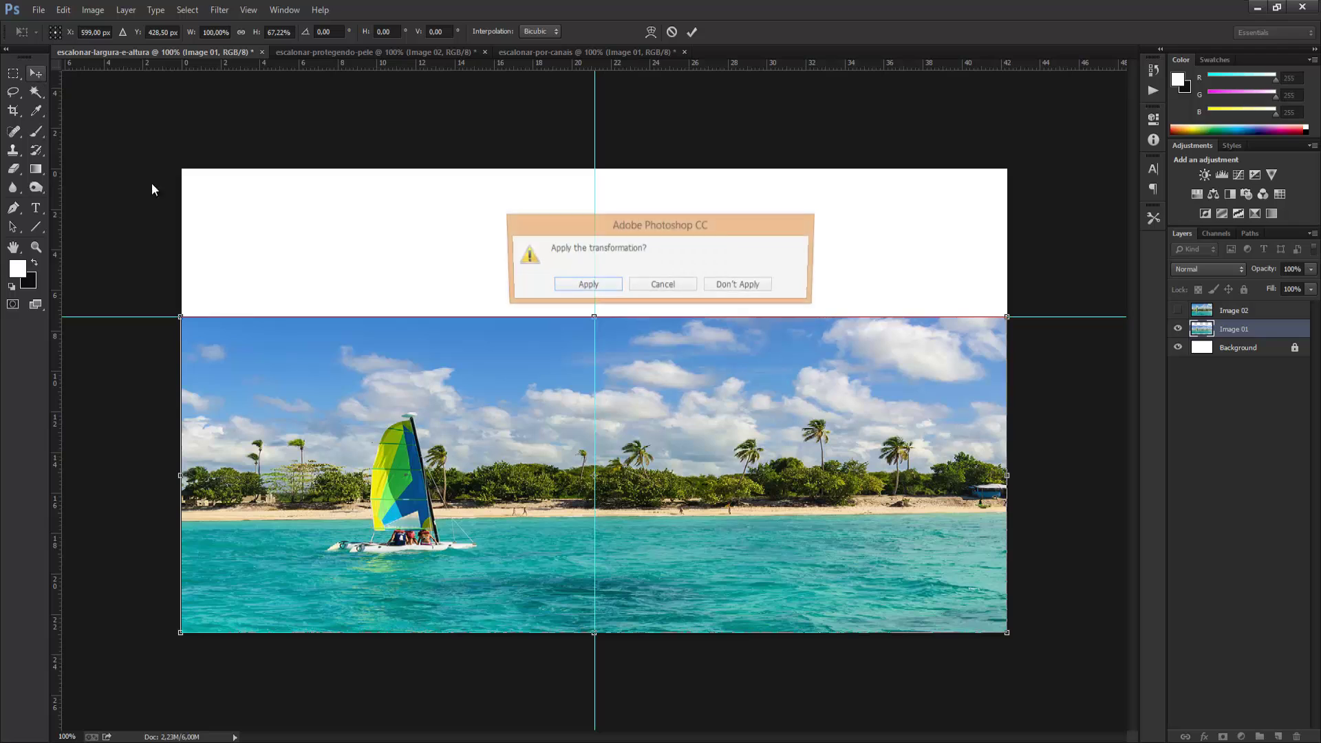
left_click(571, 284)
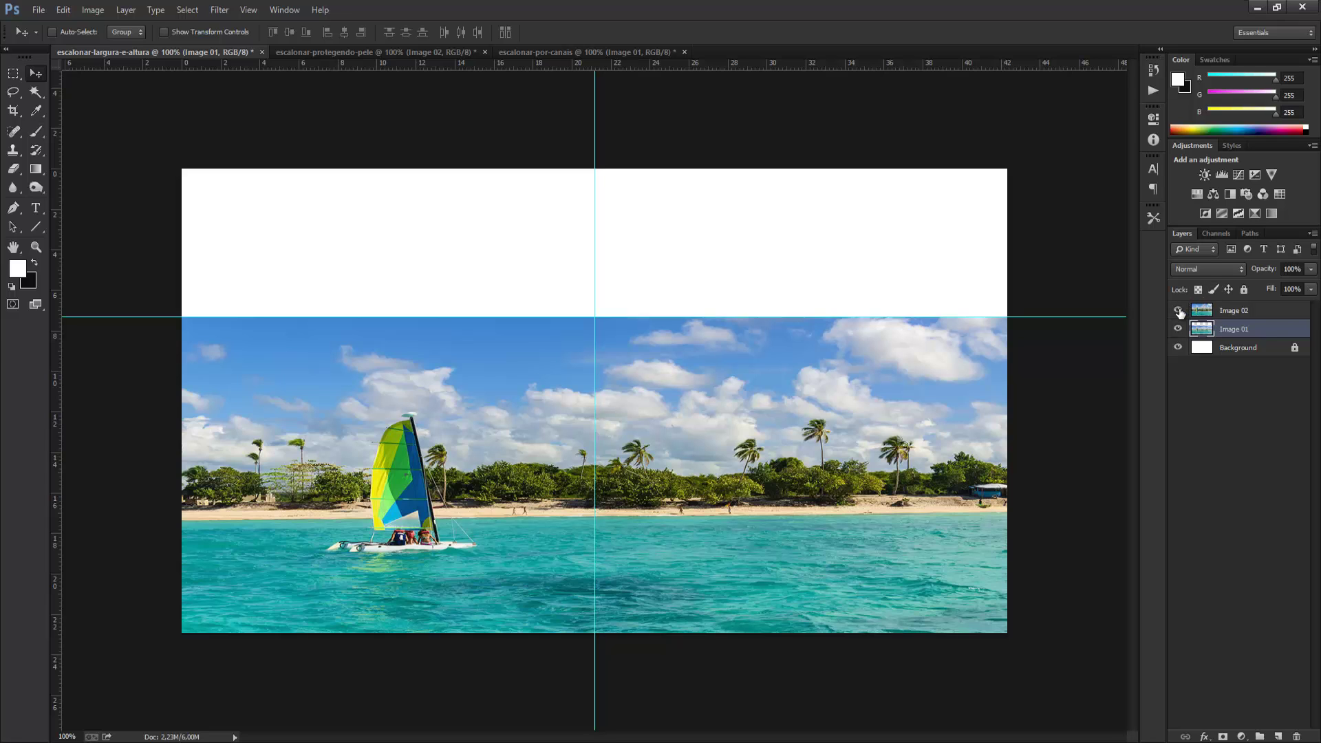
Show the Image 02 layer and shrink it with Content-Aware Scale to 67.22% height, lowering its upper edge to the horizontal guide.
left_click(1177, 310)
left_click(1232, 312)
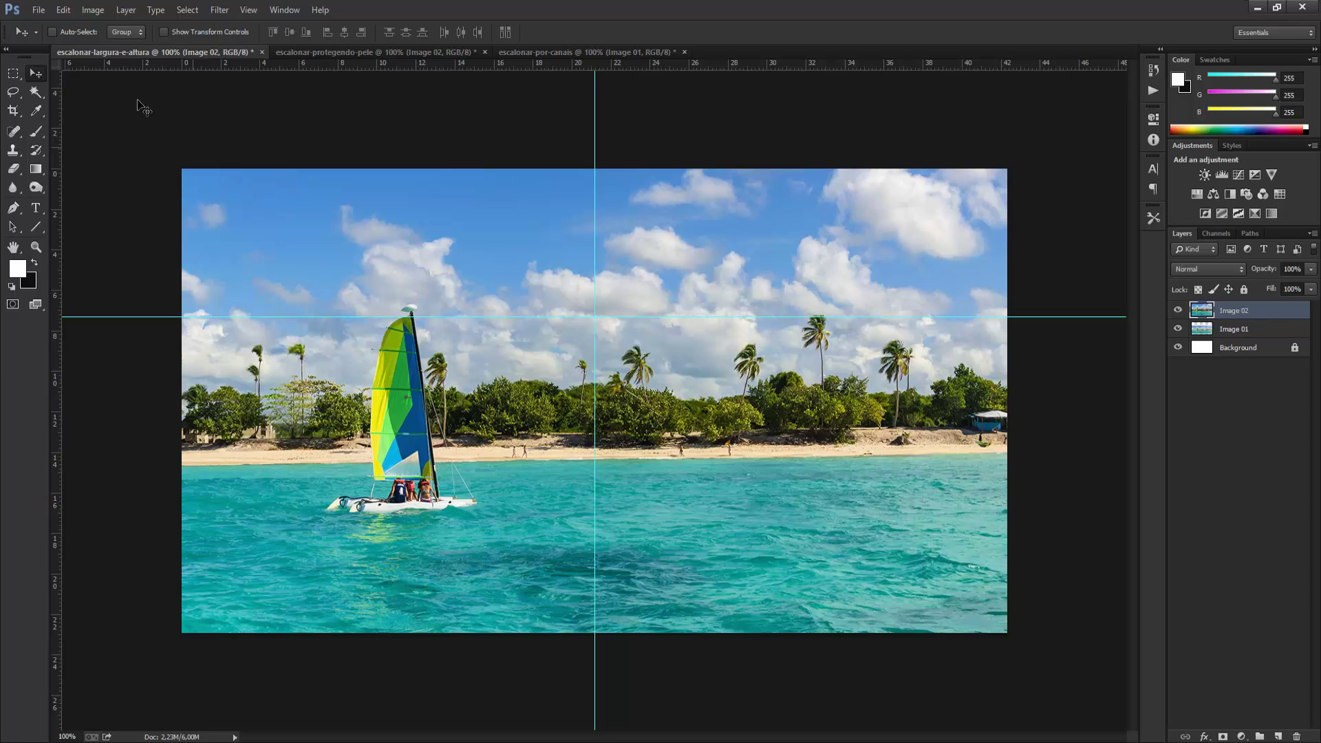
left_click(101, 9)
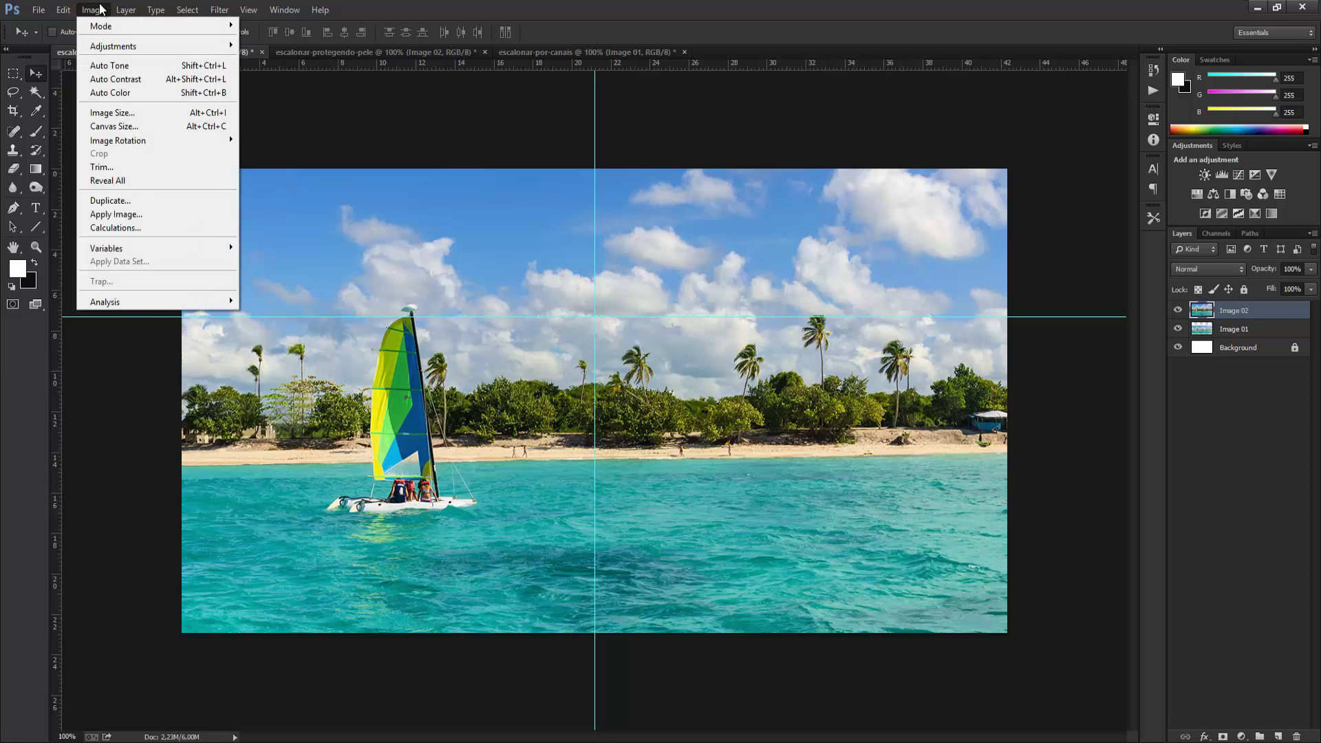
mouse_move(63, 9)
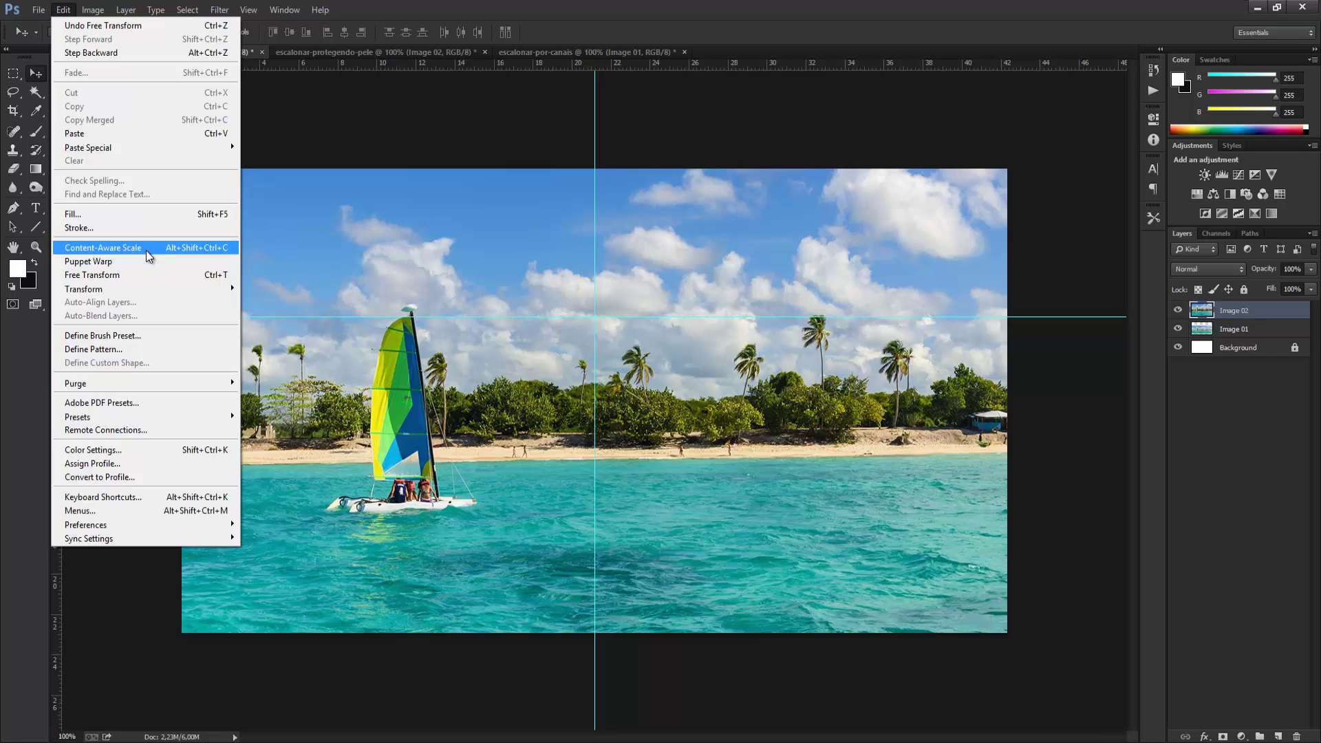
left_click(147, 249)
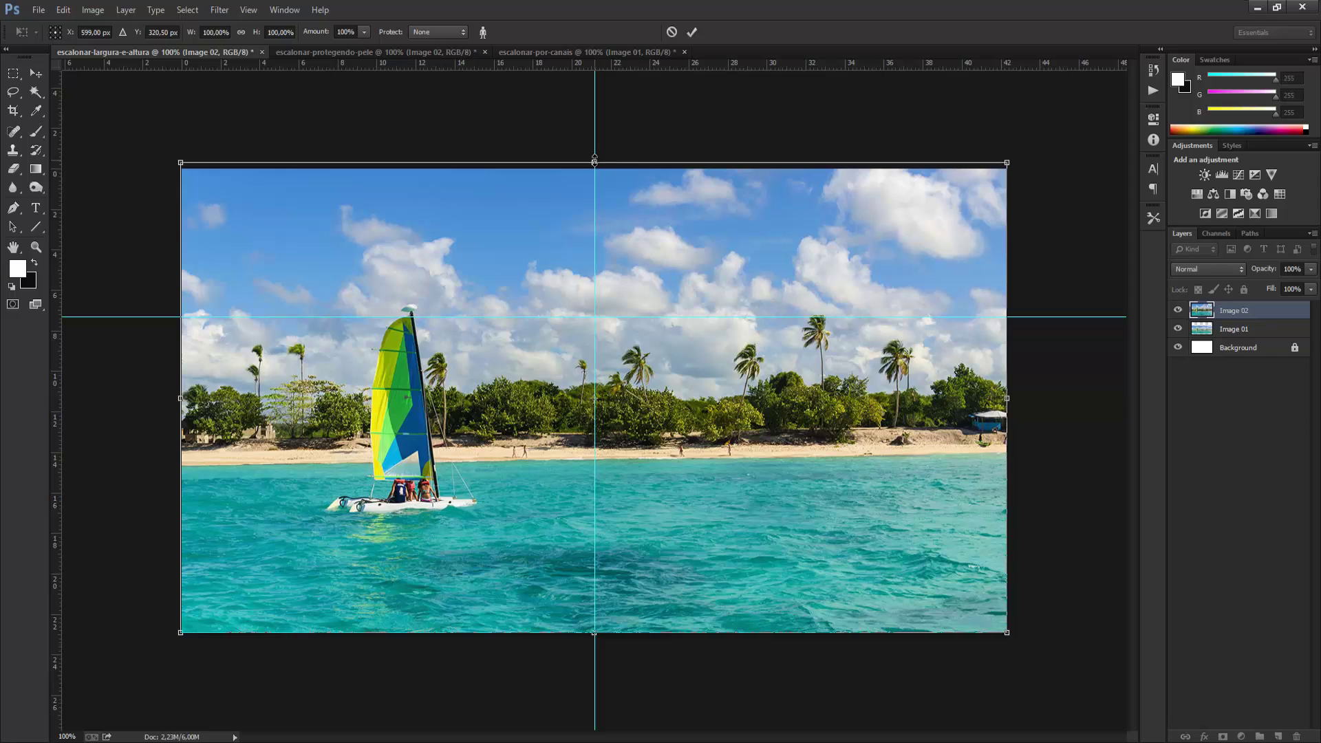
left_click_drag(594, 161, 561, 314)
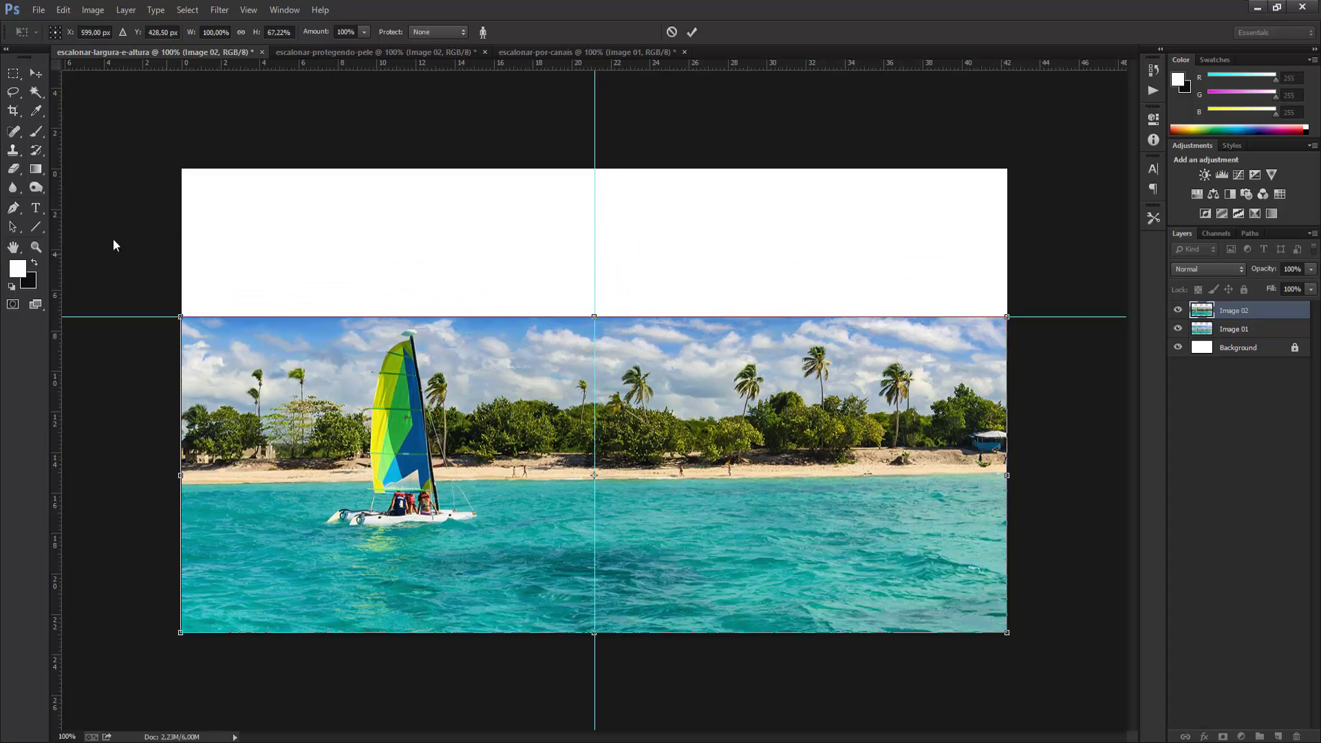
left_click(36, 74)
left_click(581, 286)
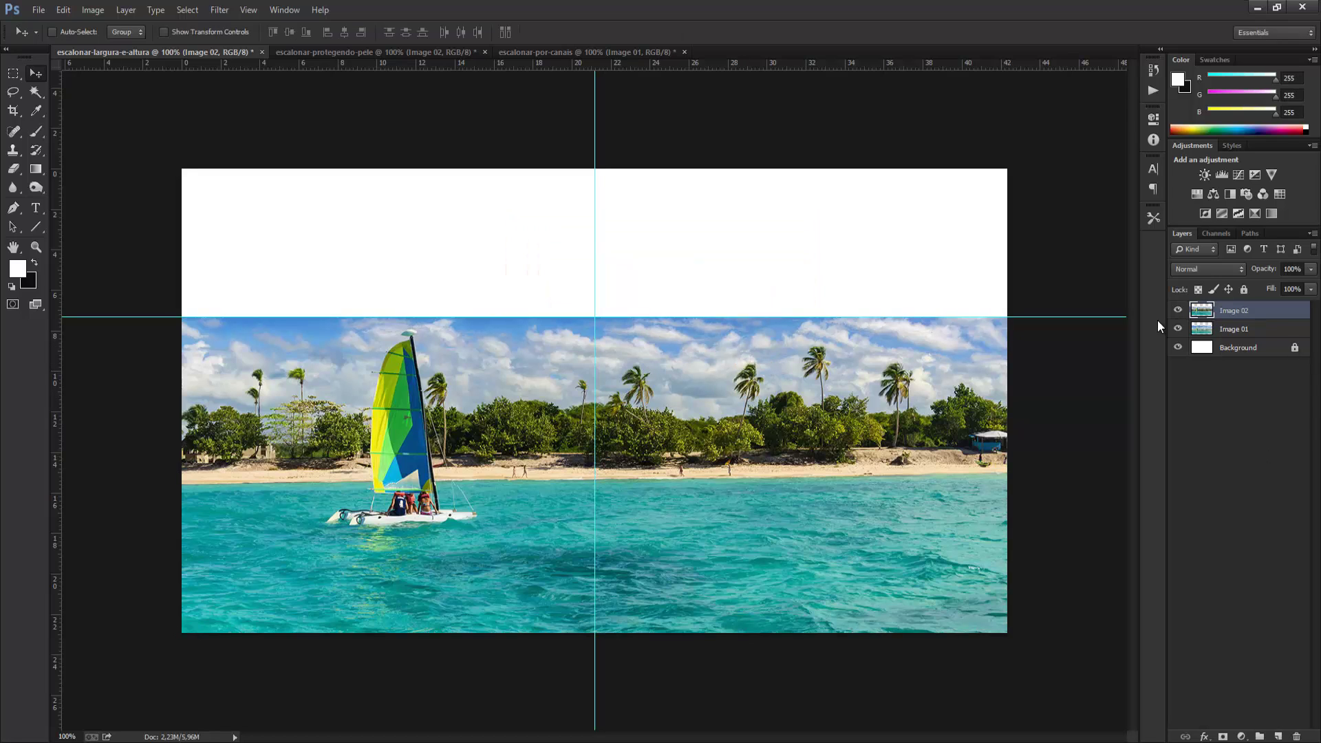
Toggle the Image 02 layer's visibility to compare it with the Image 01 layer beneath, leaving Image 02 shown.
left_click(1177, 311)
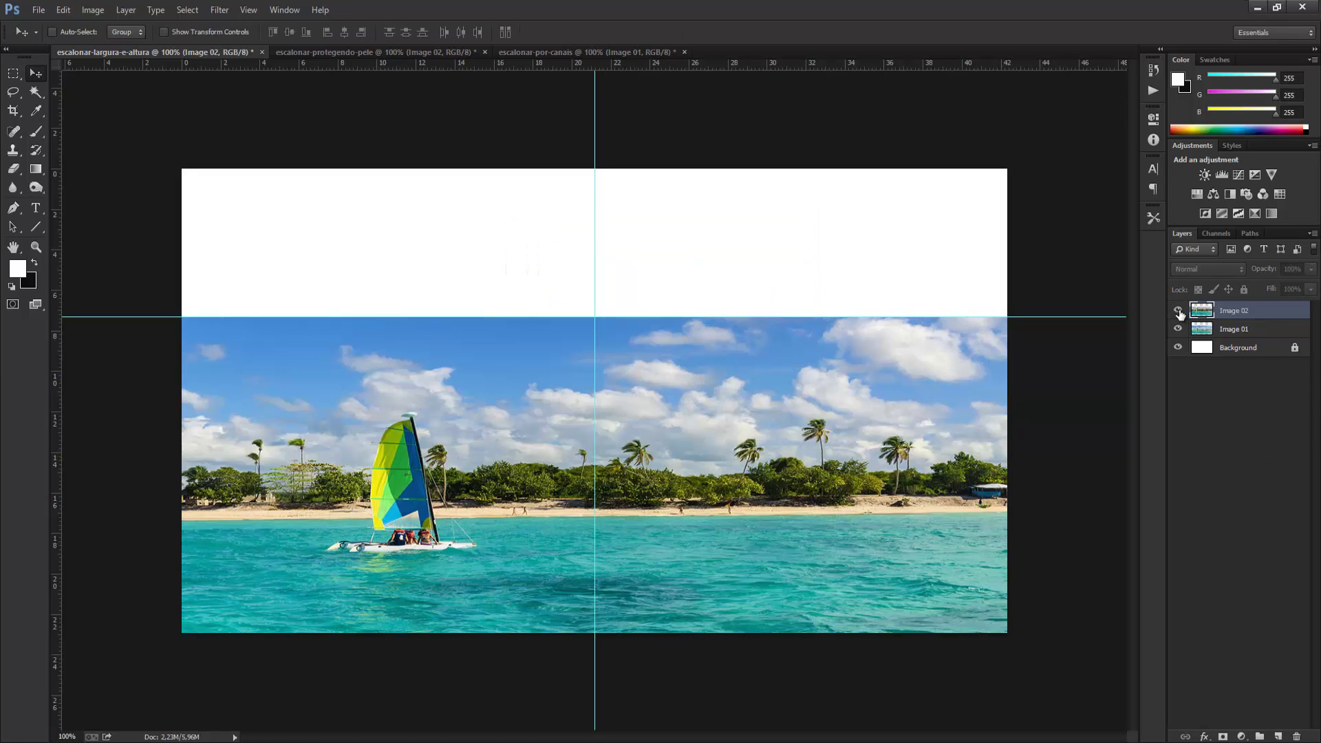
left_click(1177, 311)
left_click(1178, 310)
left_click(1178, 311)
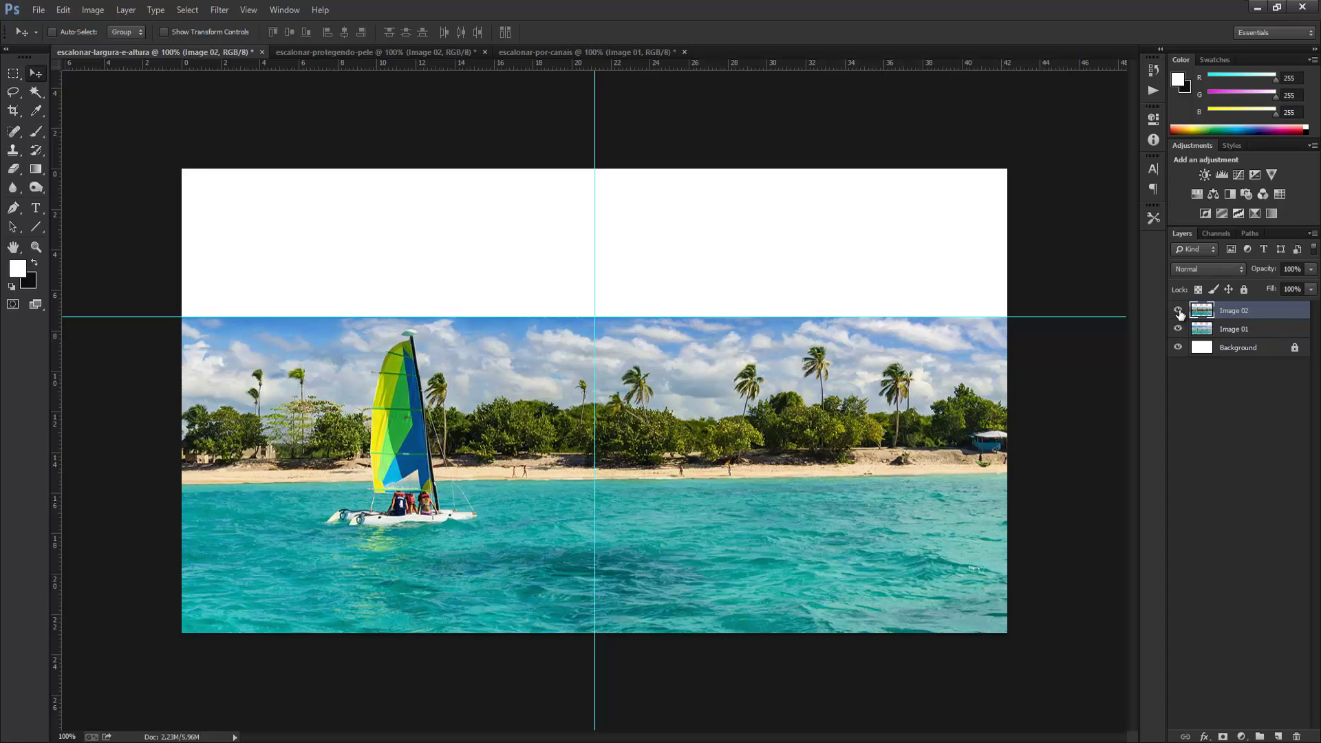
left_click(1177, 311)
left_click(1177, 311)
left_click(13, 73)
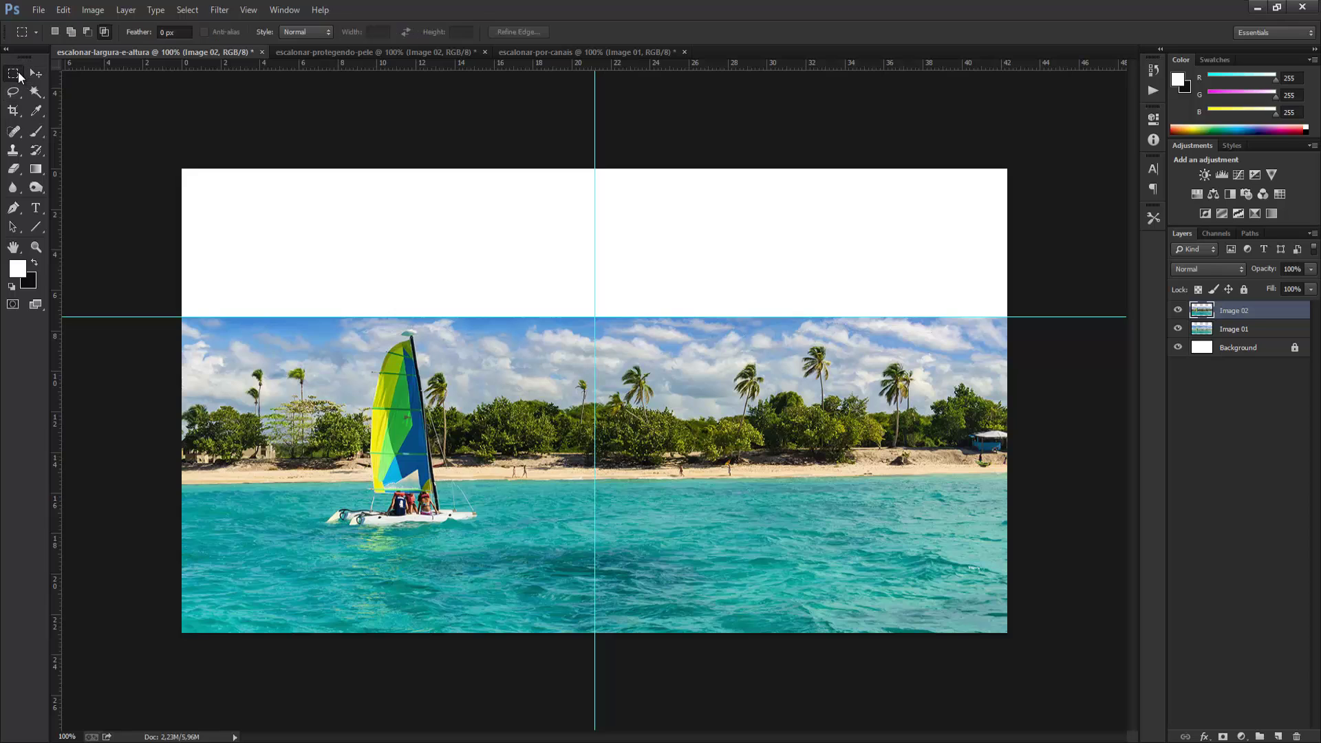
left_click_drag(182, 169, 1049, 348)
left_click(13, 92)
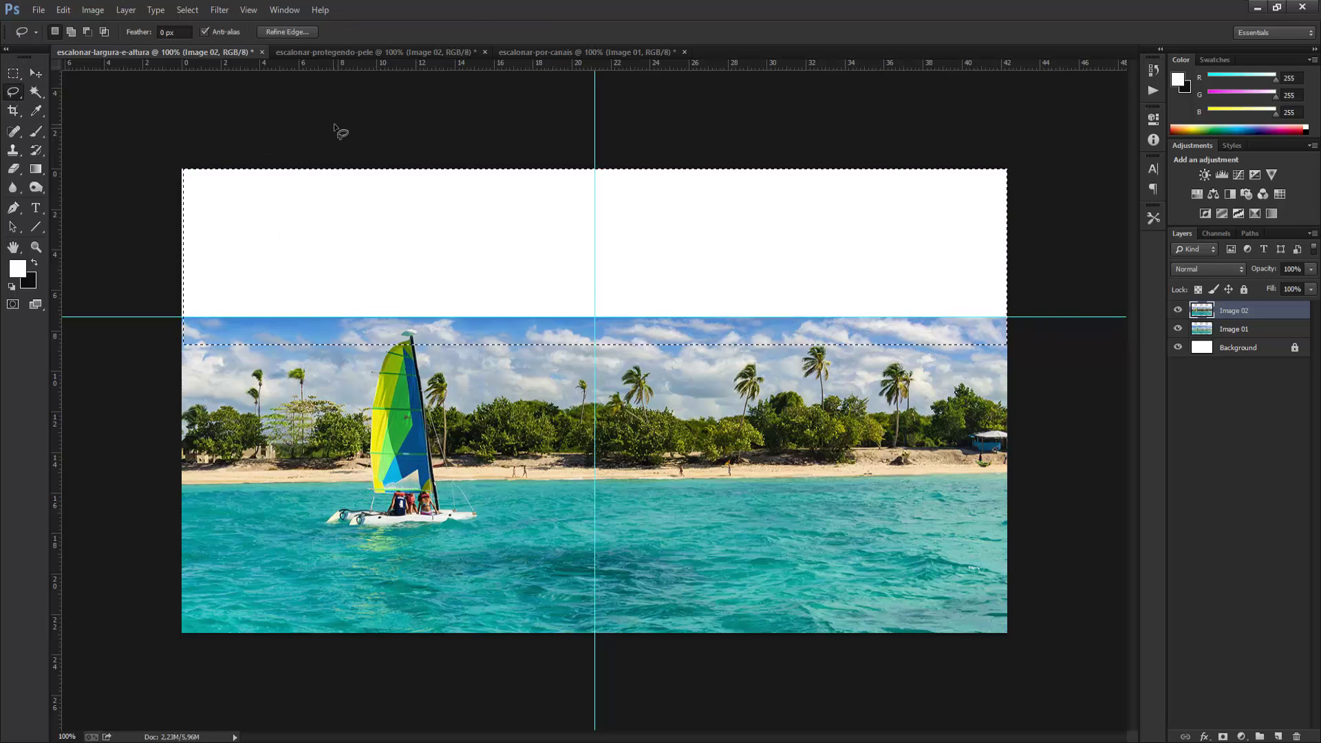
Examine how the sky, sailboat, trees and sea differ between the two scaled layers by repeatedly hiding and showing Image 02.
left_click(1178, 311)
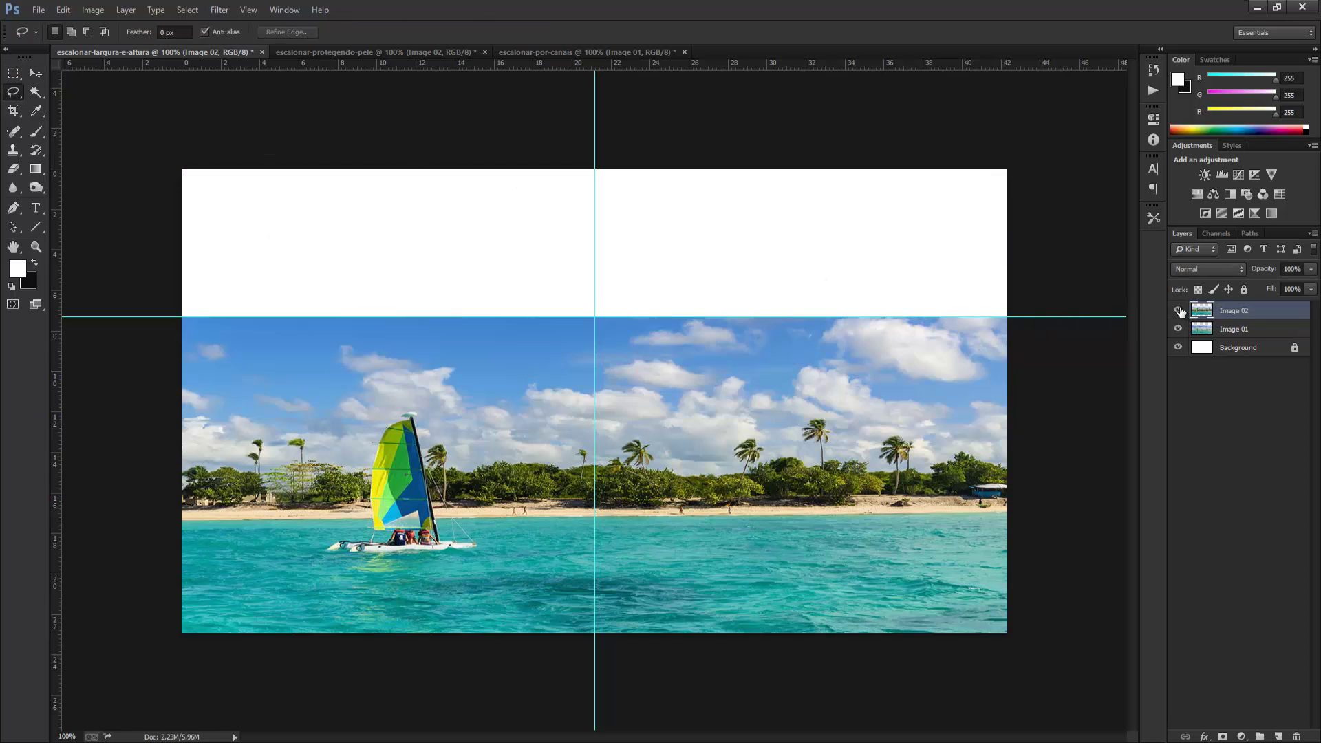
left_click(1178, 311)
left_click(1176, 313)
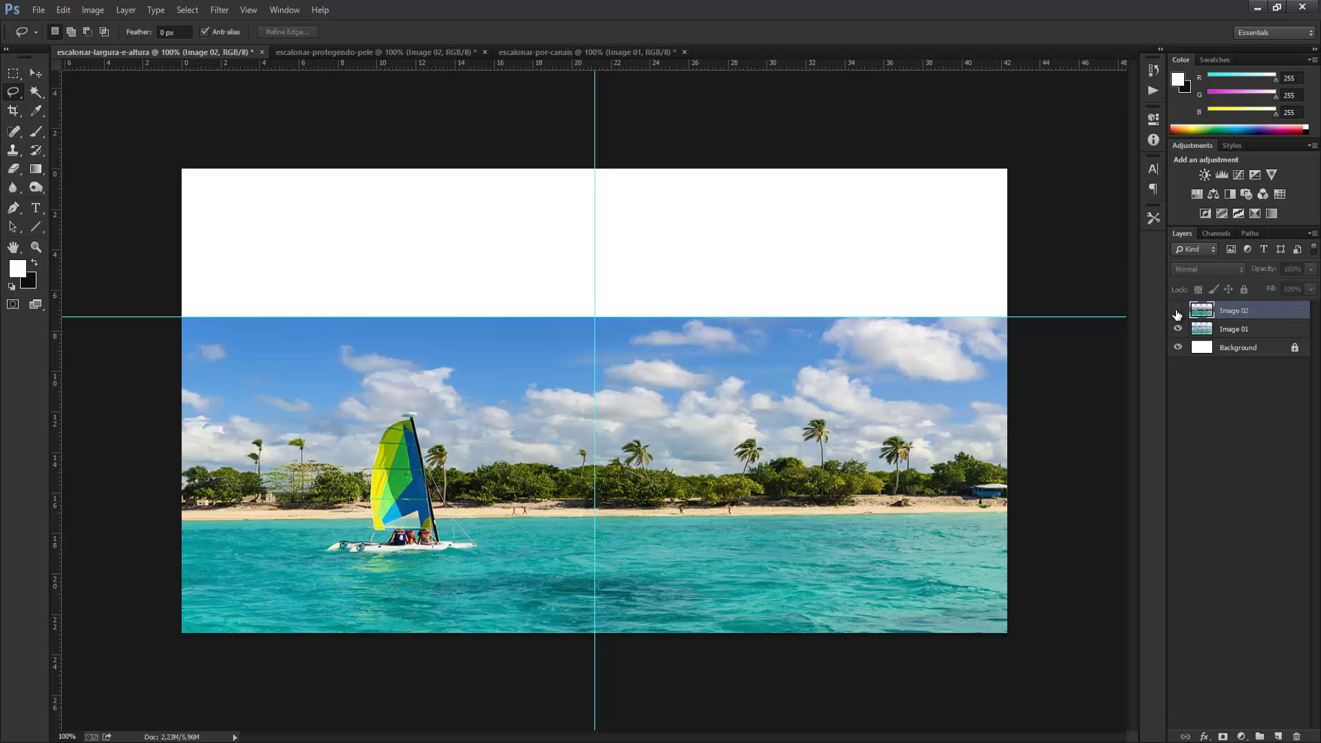
left_click(1178, 312)
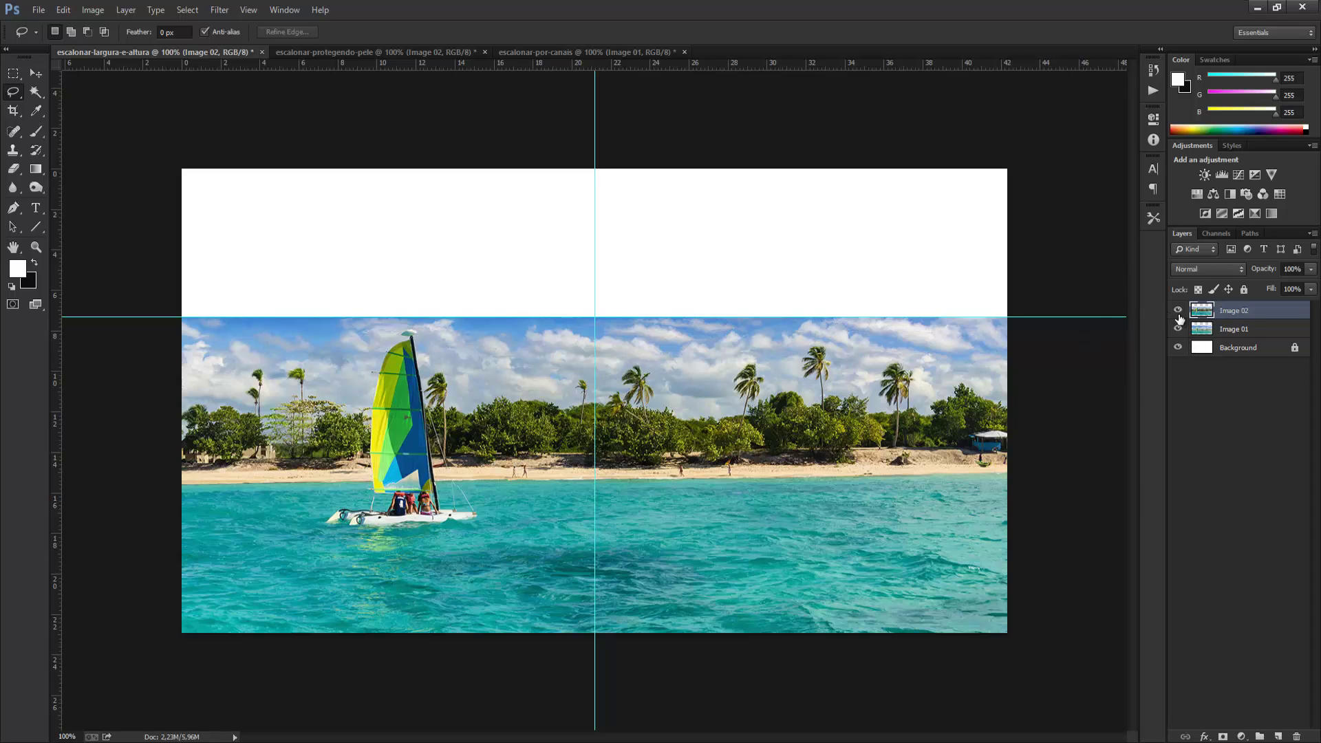
left_click(1178, 310)
left_click(1179, 313)
left_click(1179, 312)
left_click(1179, 313)
left_click(1181, 314)
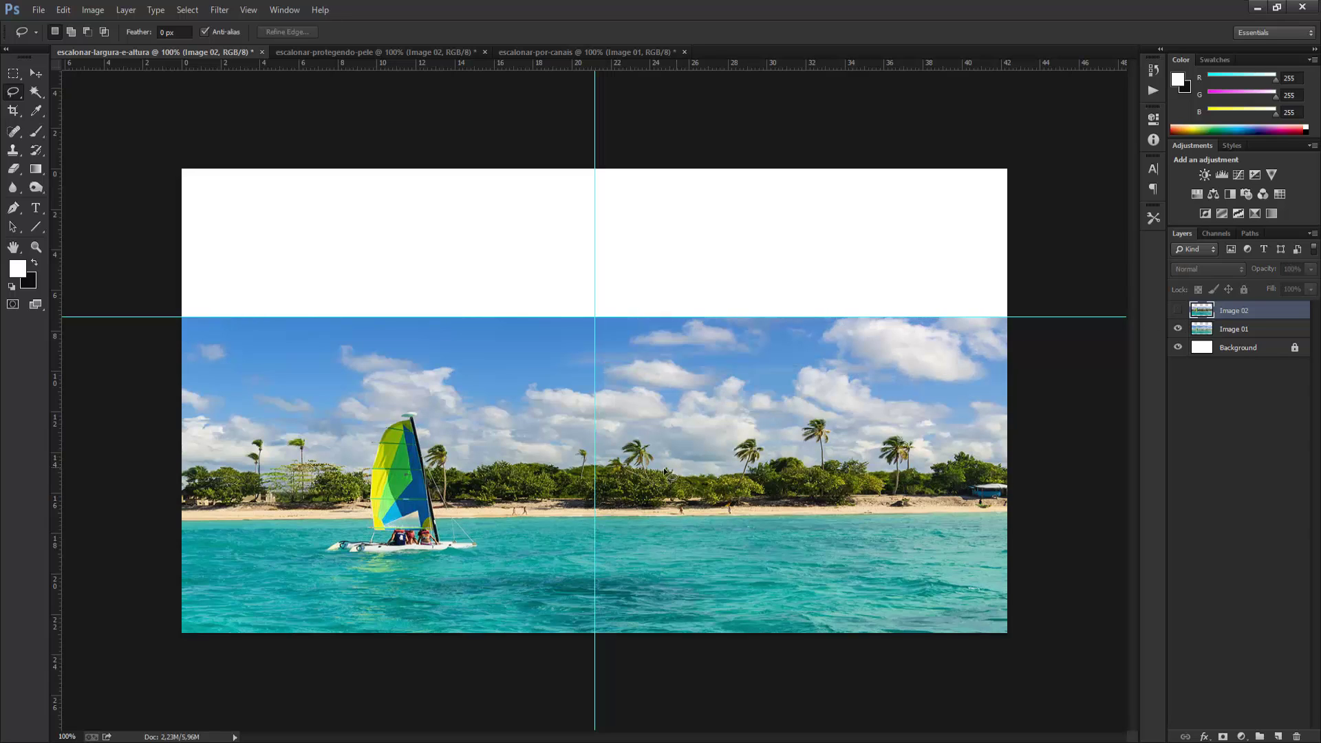
left_click(1179, 312)
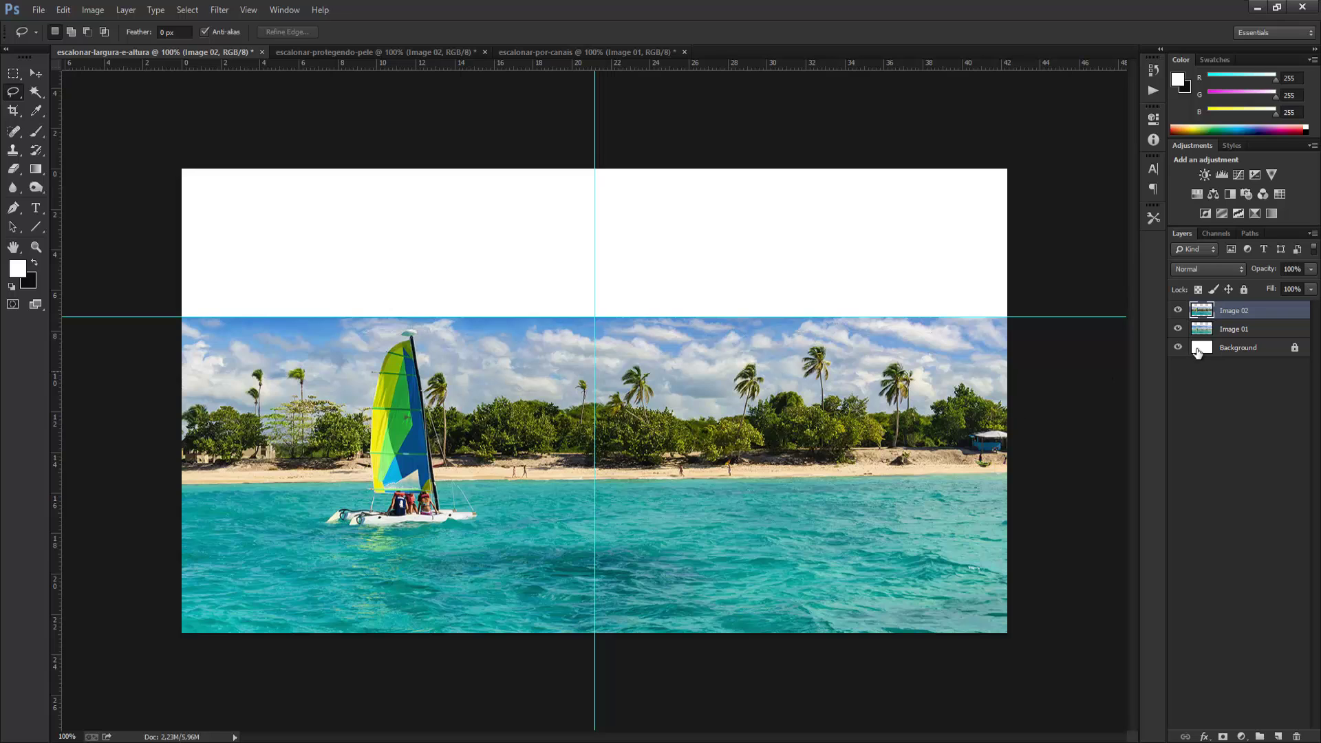
left_click(1178, 311)
left_click(1178, 310)
left_click(1178, 310)
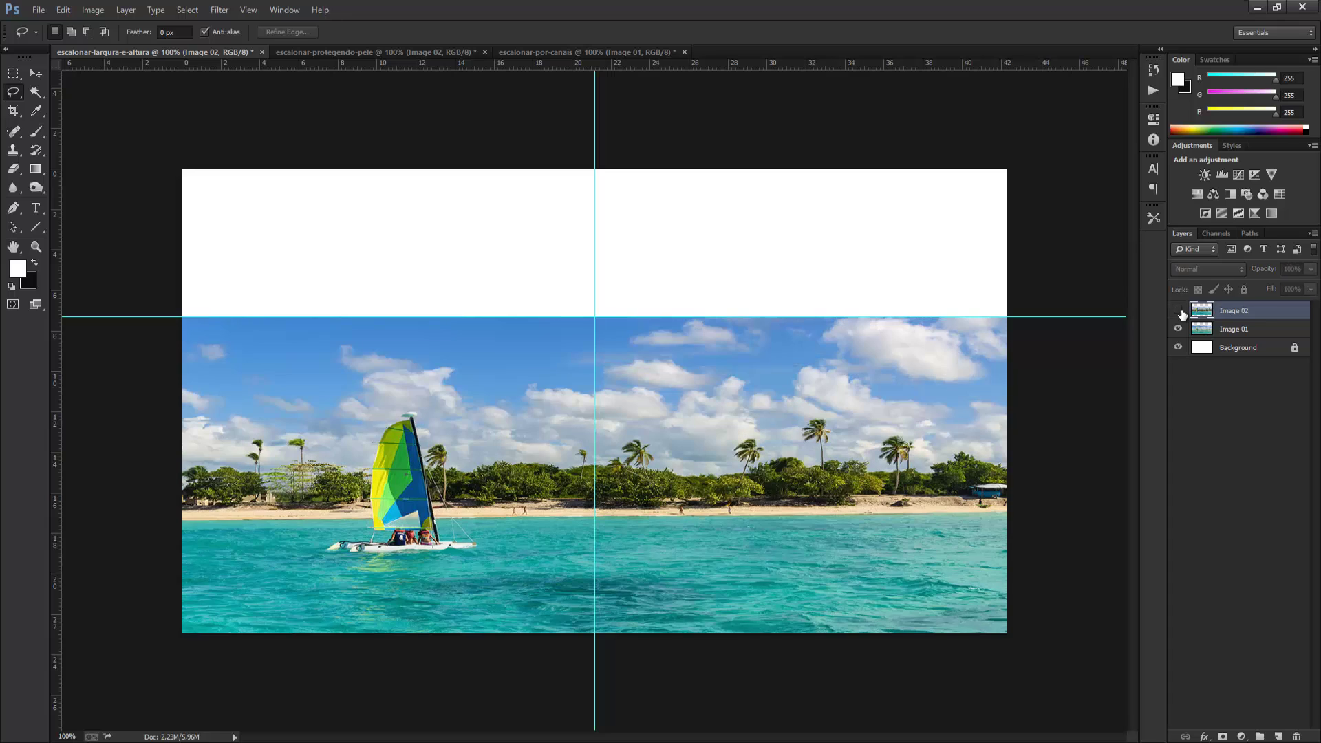
left_click(1177, 311)
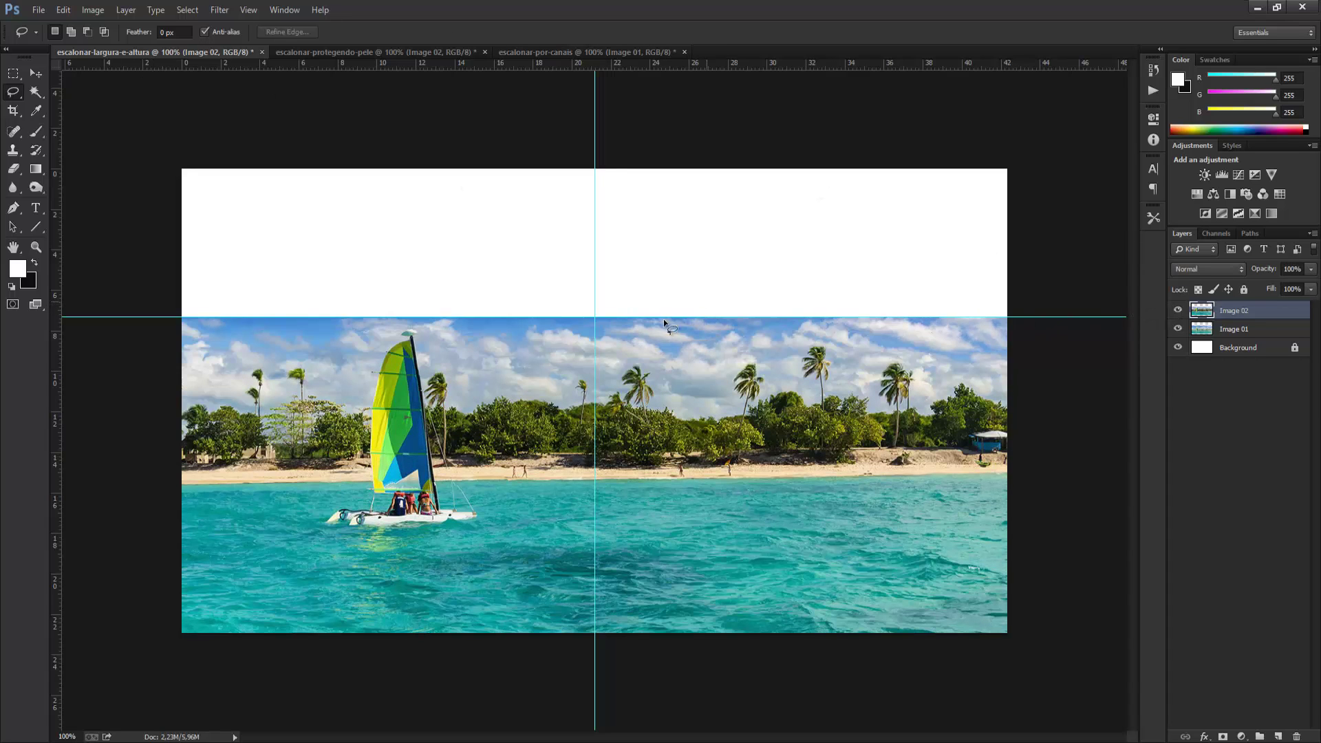
In the escalonar-protegendo-pele document, narrow the Imagem 01 layer with Free Transform to 60.33% width, ending at the vertical guide.
left_click(406, 51)
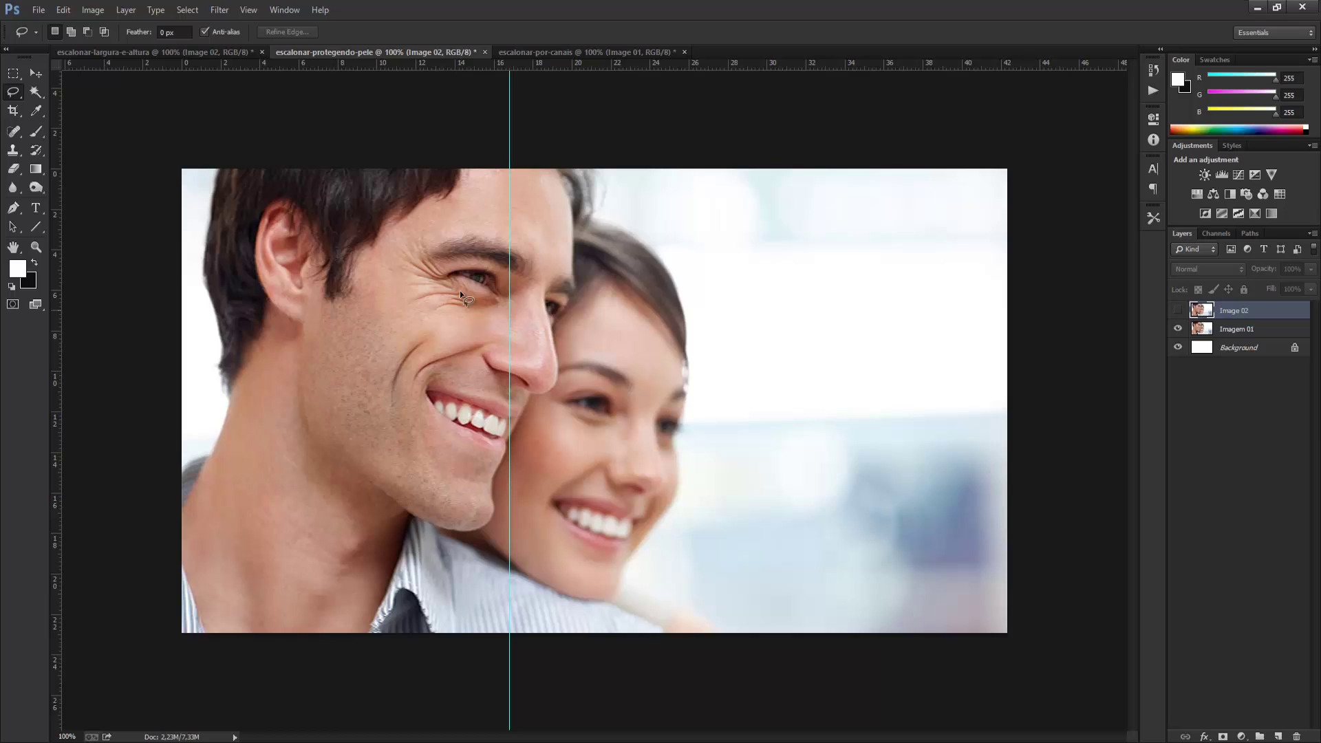
left_click(1246, 330)
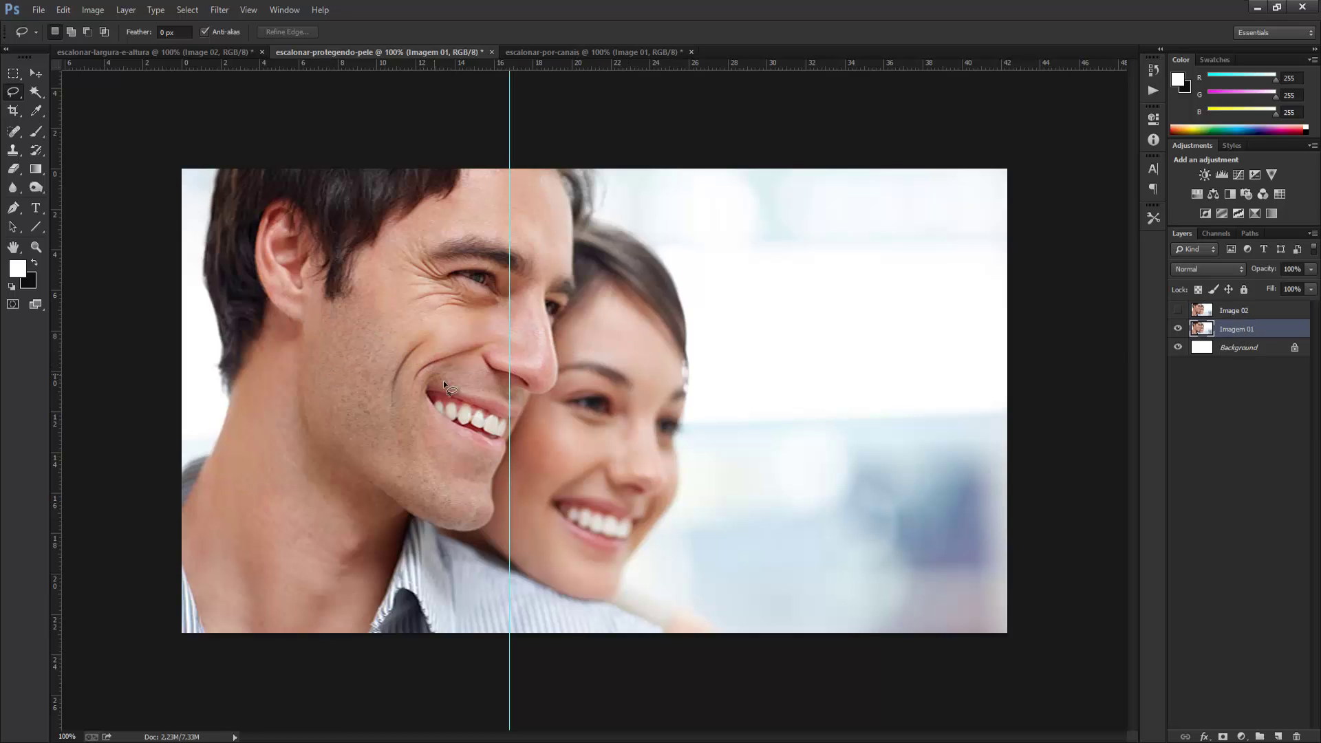
key("ctrl+t")
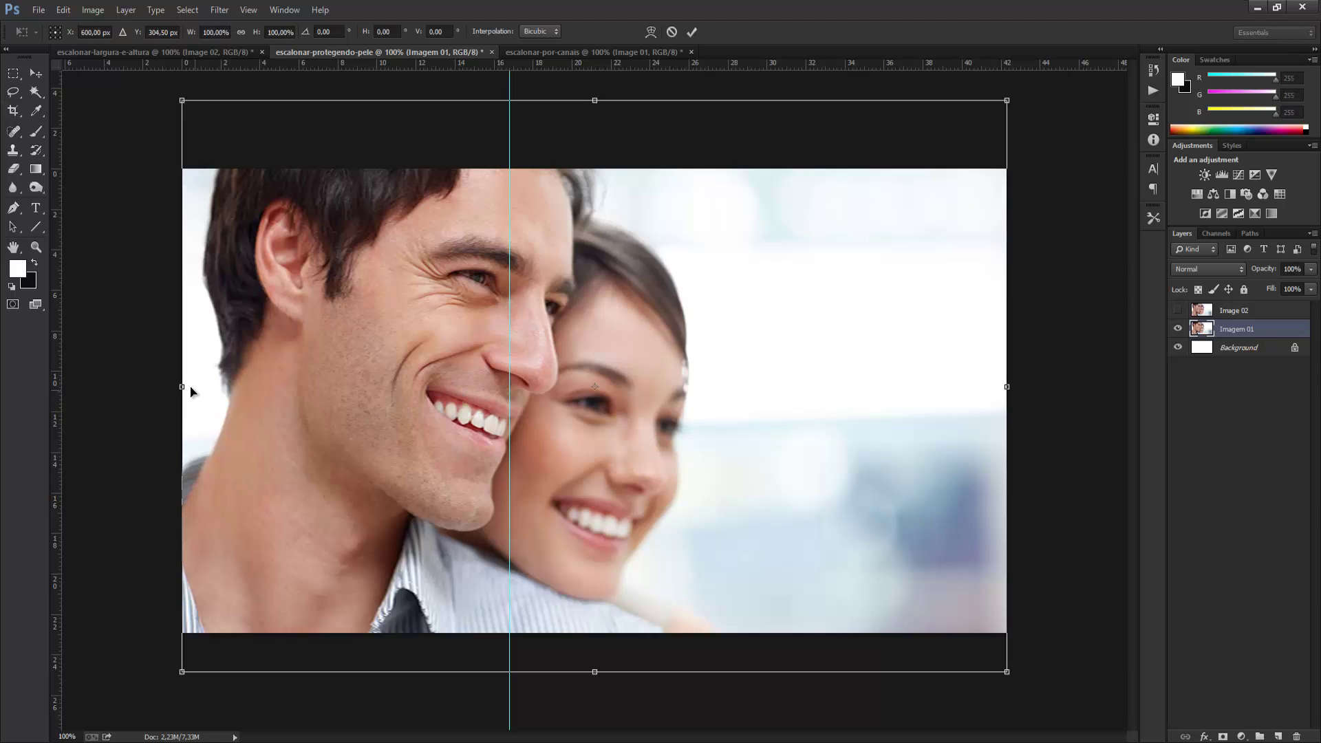
left_click_drag(205, 390, 514, 413)
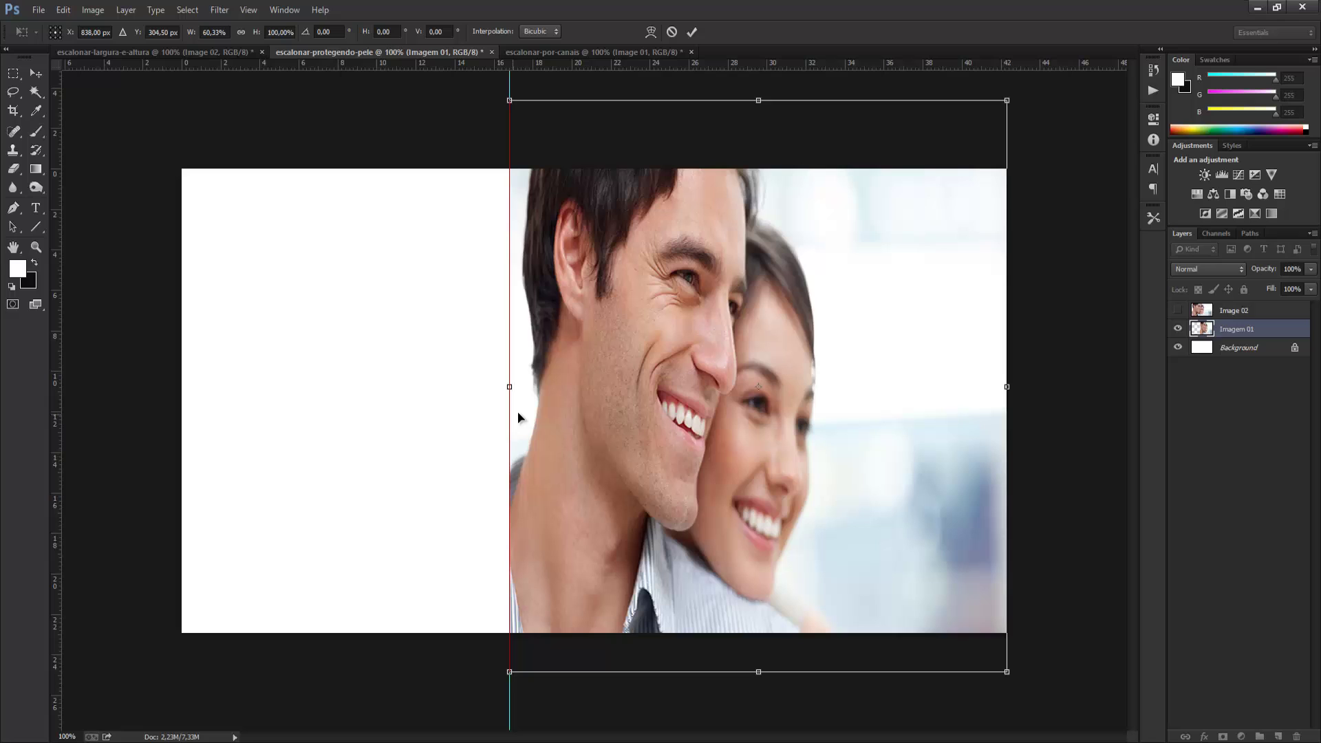
left_click(36, 72)
left_click(585, 285)
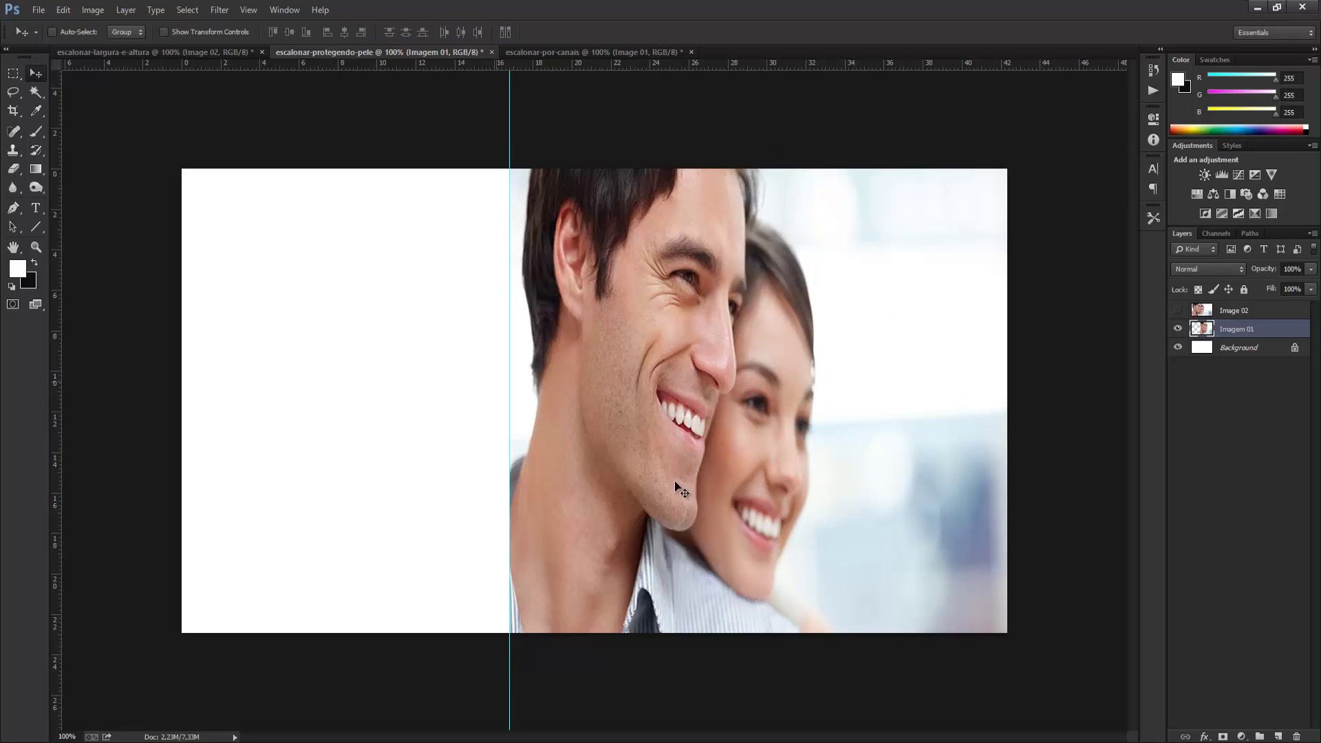
Duplicate the Imagem 01 layer, hide the copy and rename it Image 02.
key("ctrl+j")
left_click(1176, 329)
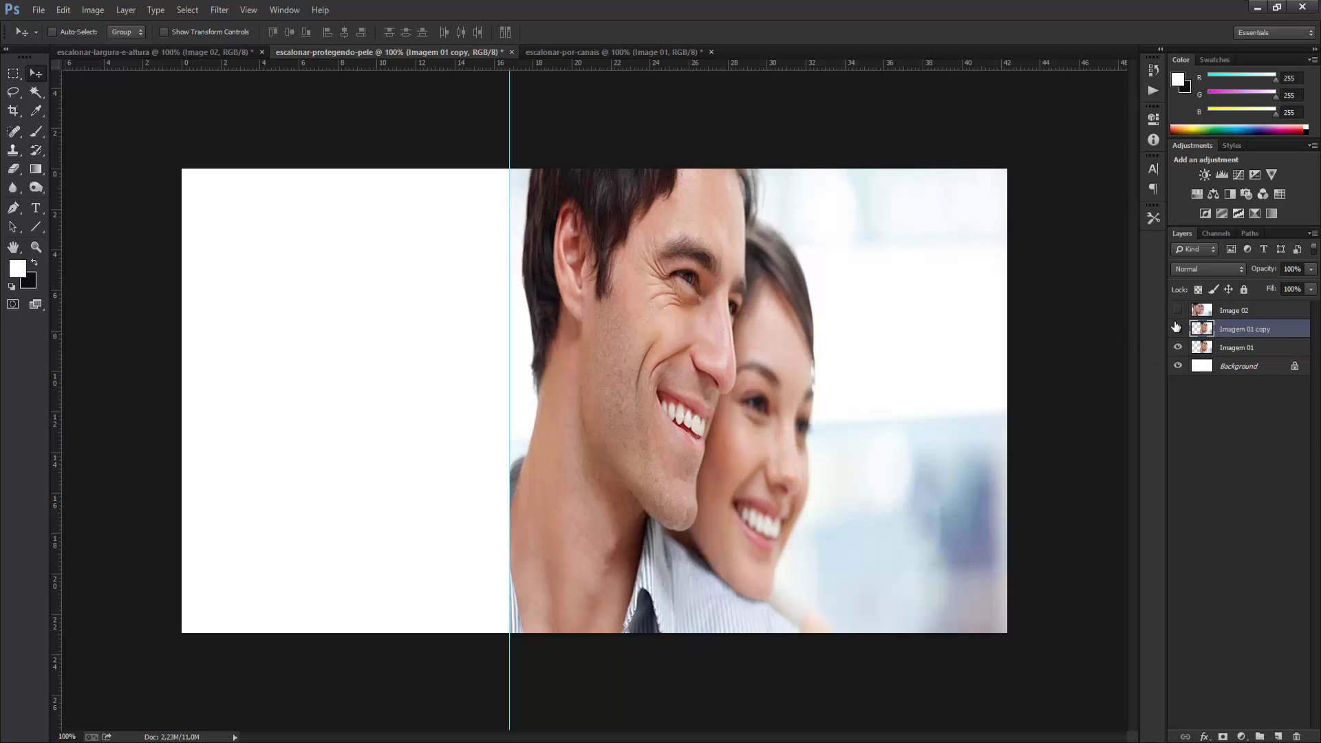
double_click(1237, 331)
type("Image")
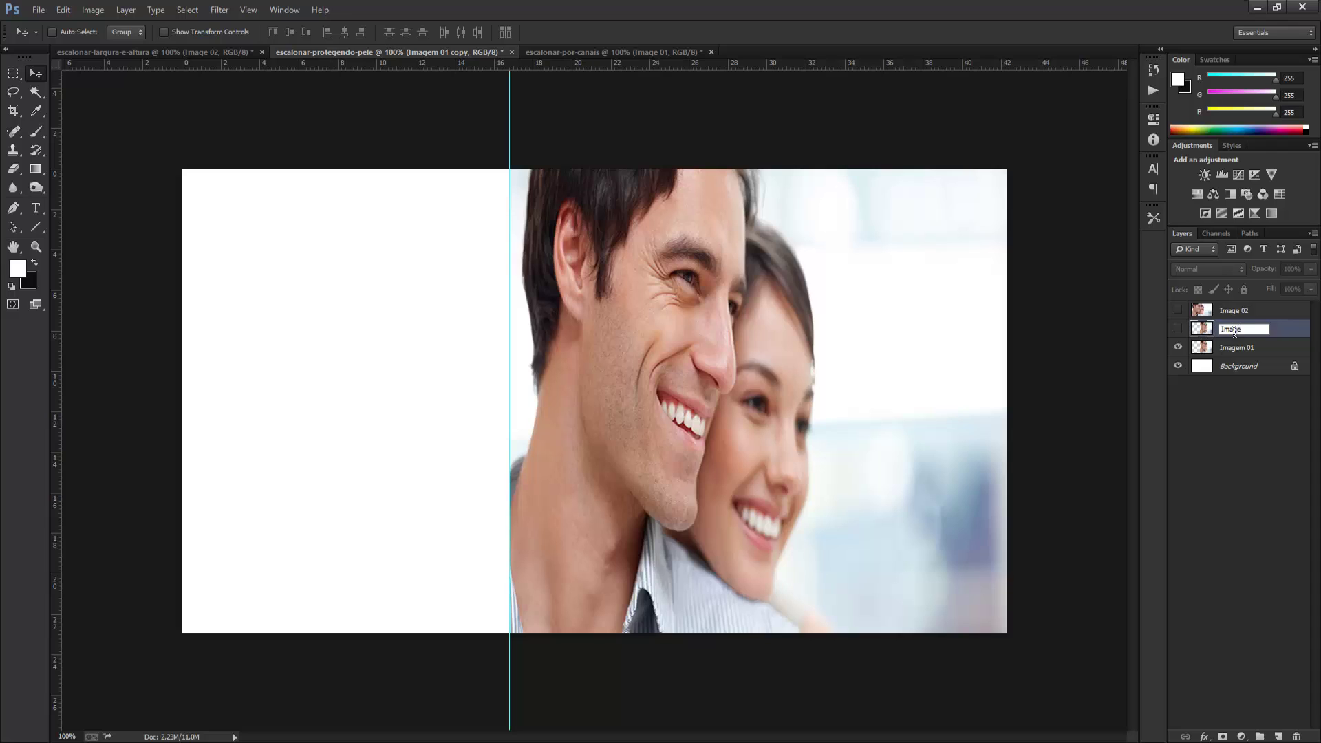
type(" 02")
Rename the topmost layer as Image 03.
double_click(1222, 311)
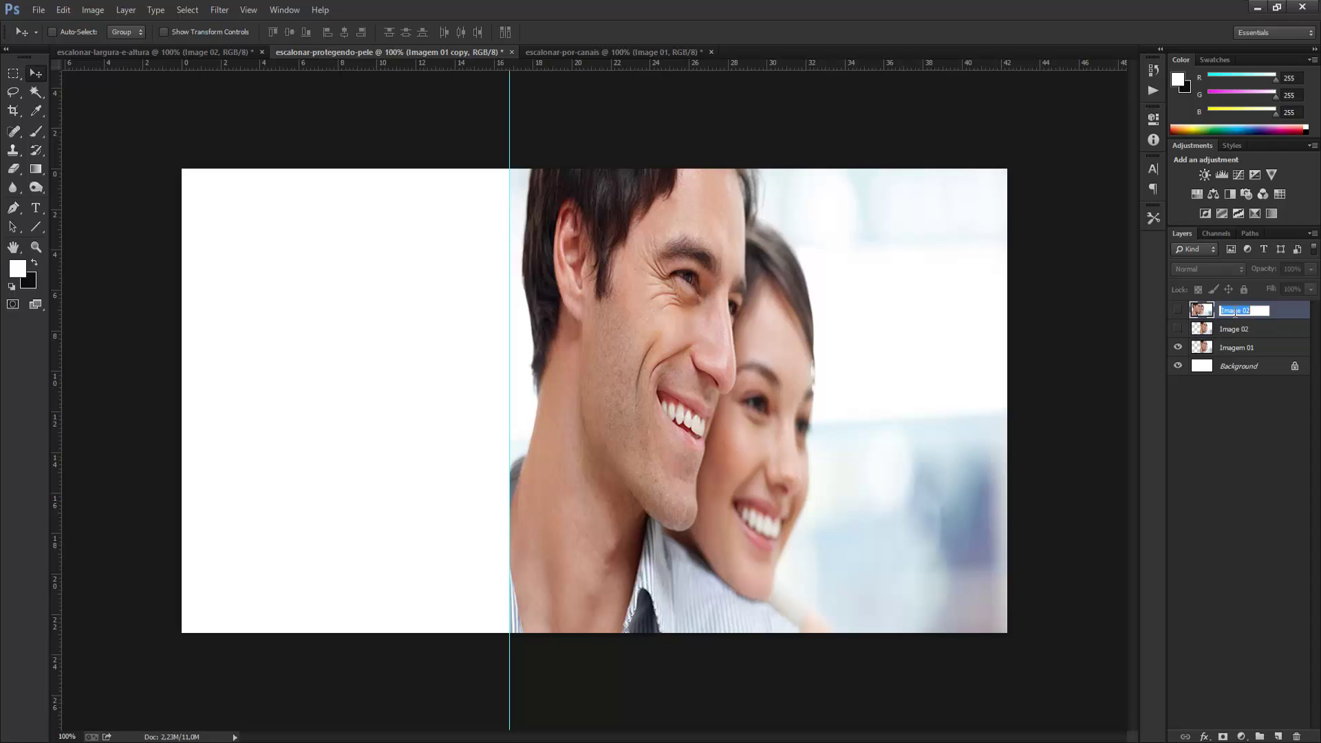
type("Imag")
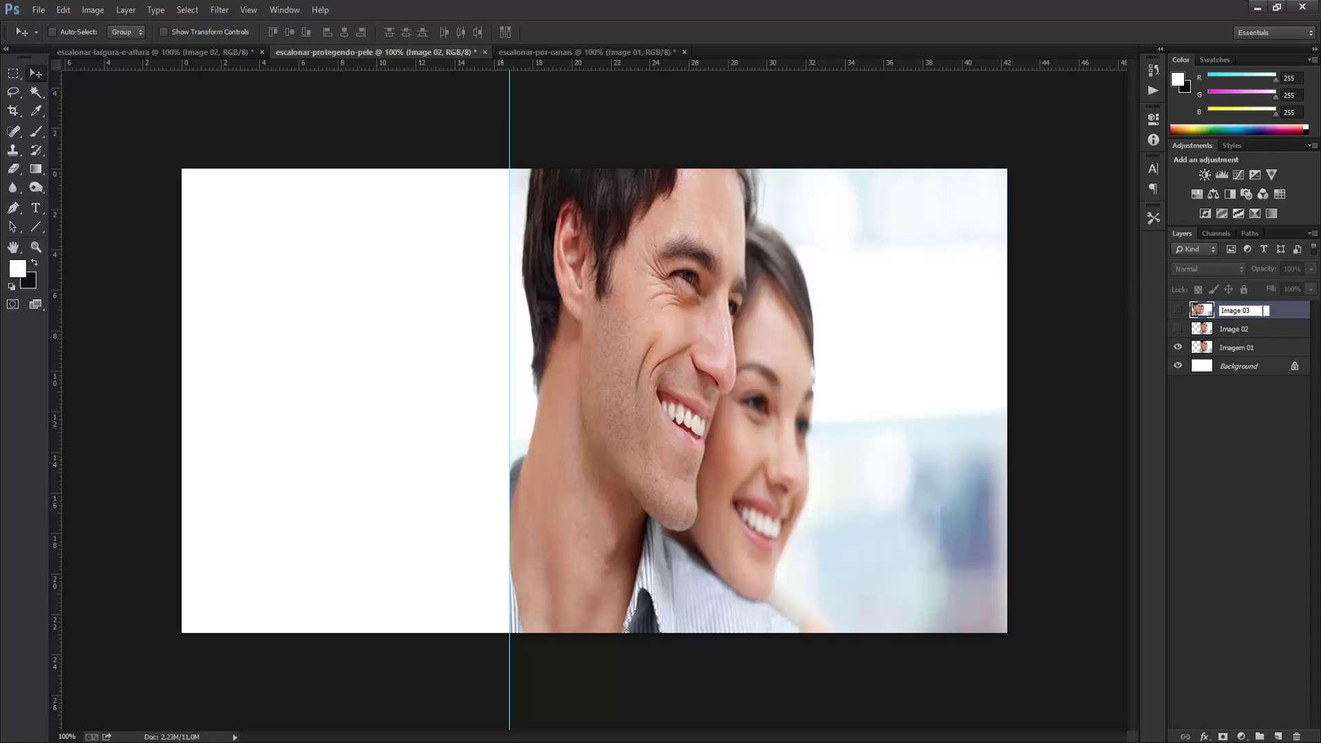
key("Return")
Show the new Image 02 layer and stretch it with Free Transform back to the canvas's full width.
left_click(1251, 331)
left_click(1178, 330)
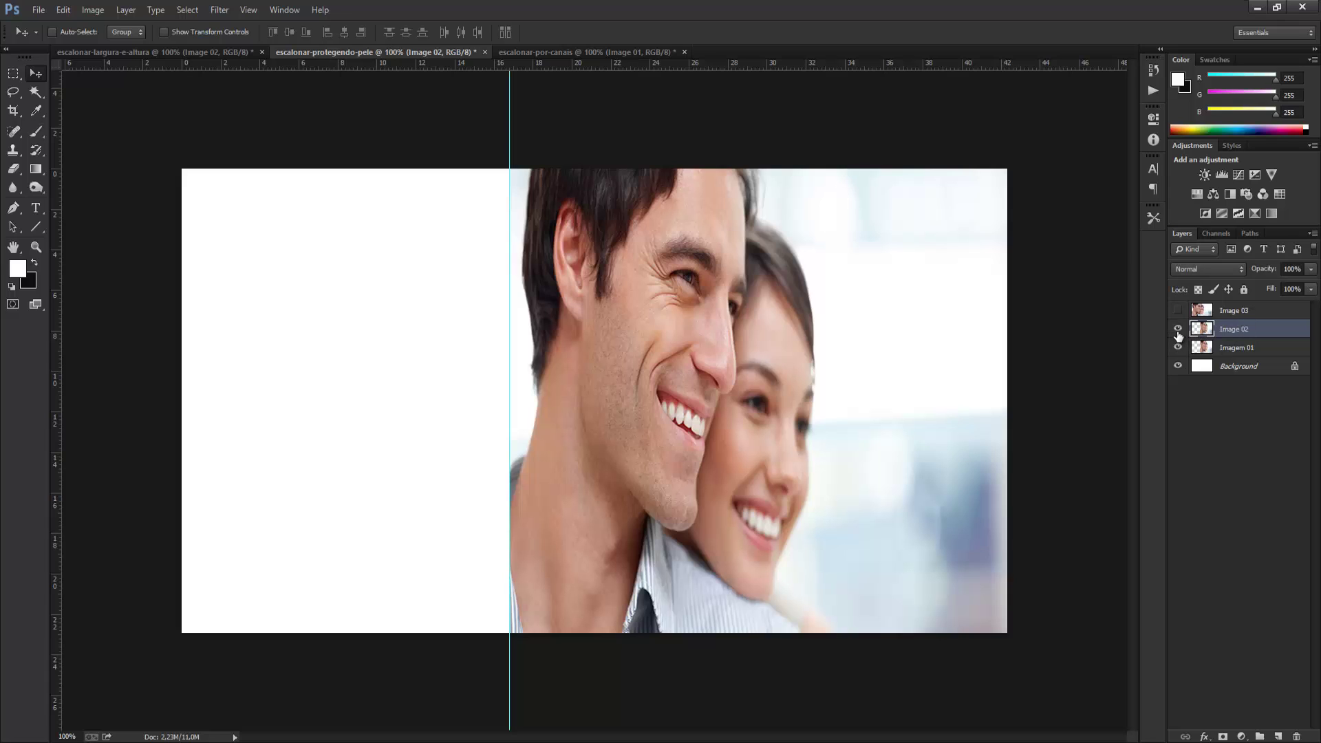
key("ctrl+t")
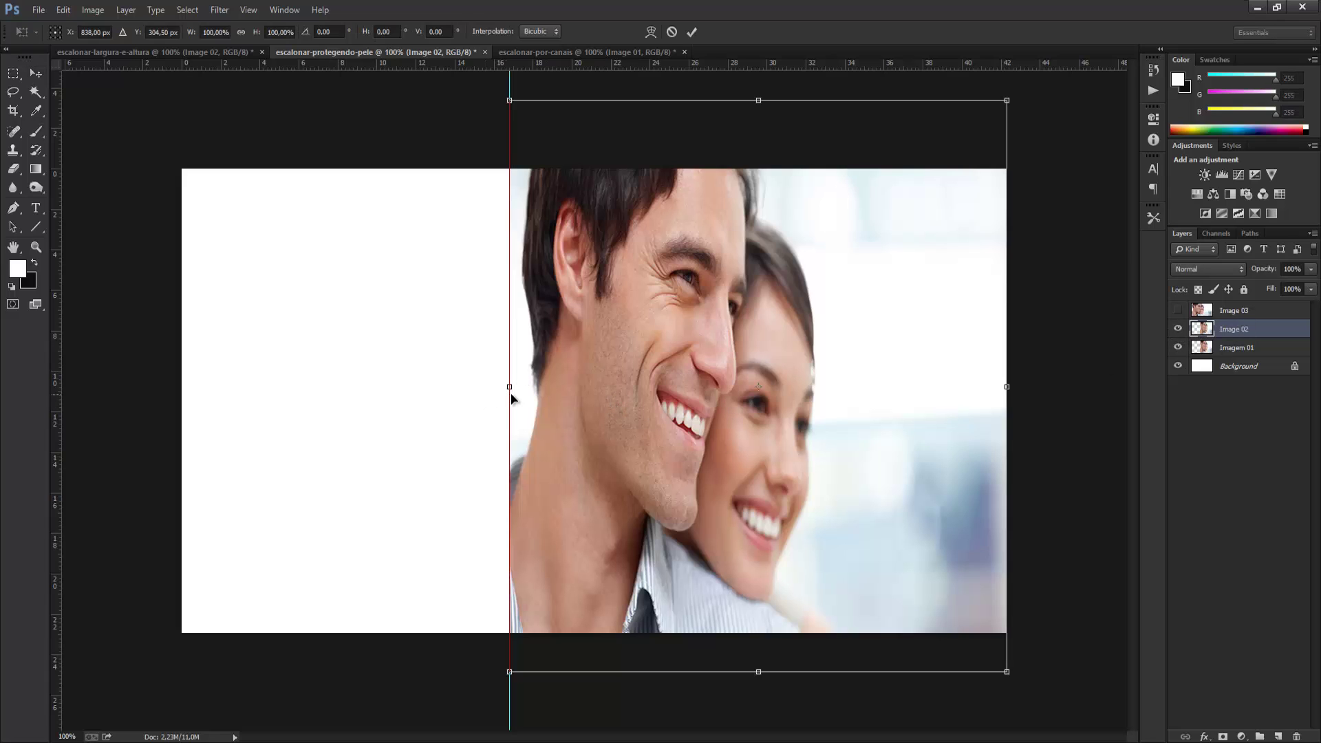
left_click_drag(296, 401, 181, 386)
left_click(35, 73)
left_click(581, 283)
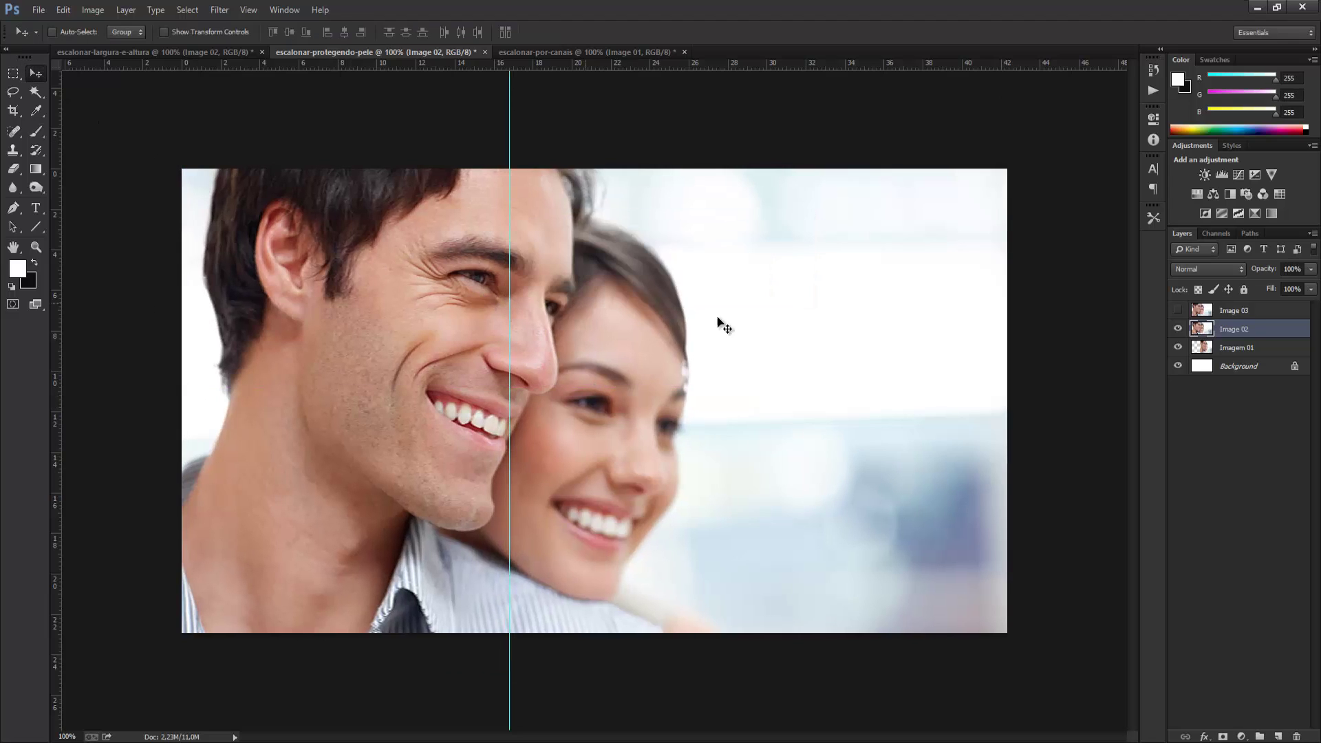
Try to narrow the Image 02 layer to the vertical guide with Content-Aware Scale without skin tone protection, and undo it.
left_click(69, 10)
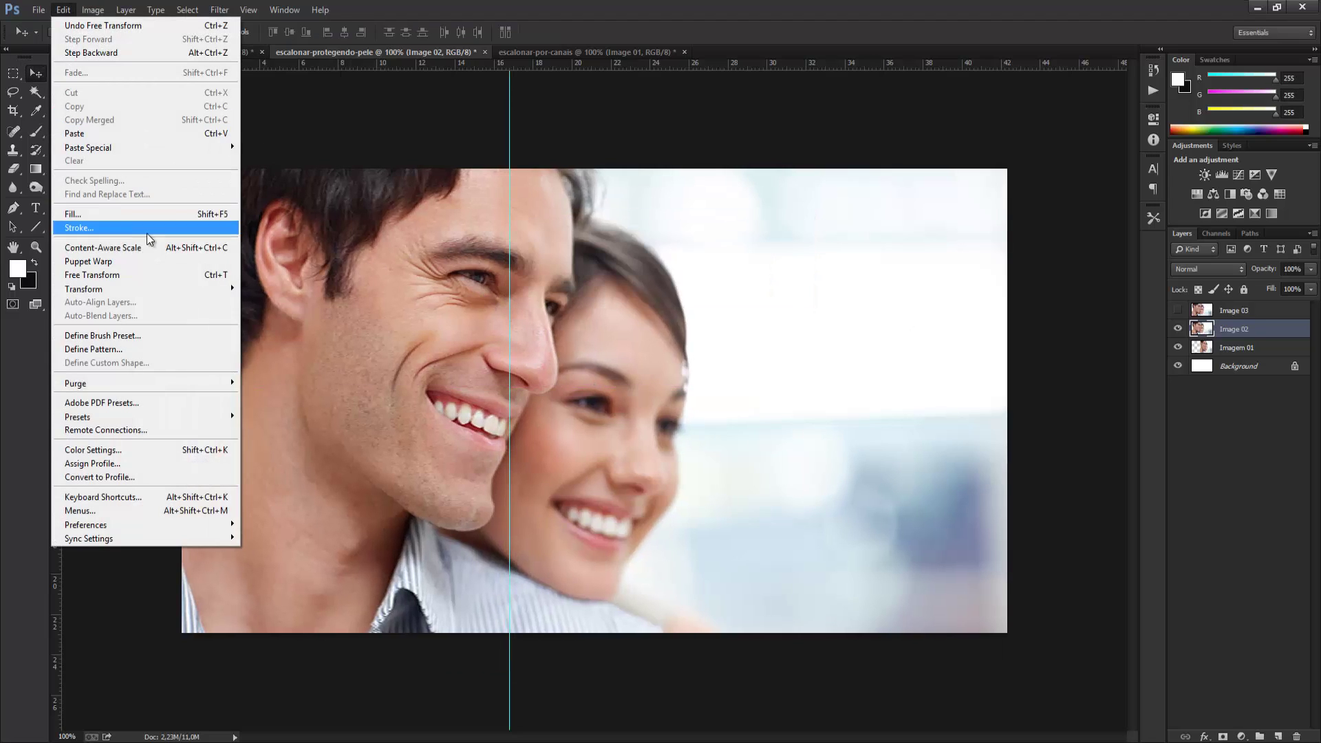
left_click(158, 246)
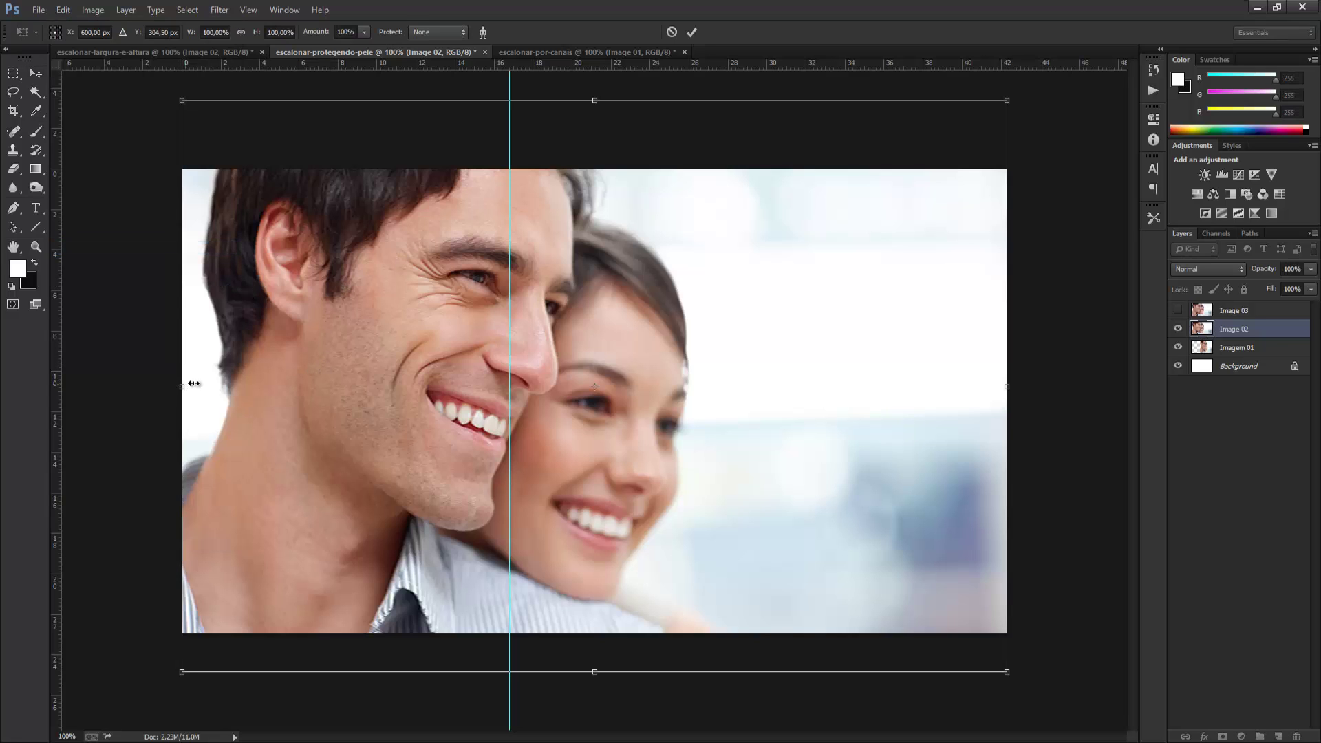
left_click_drag(194, 383, 510, 385)
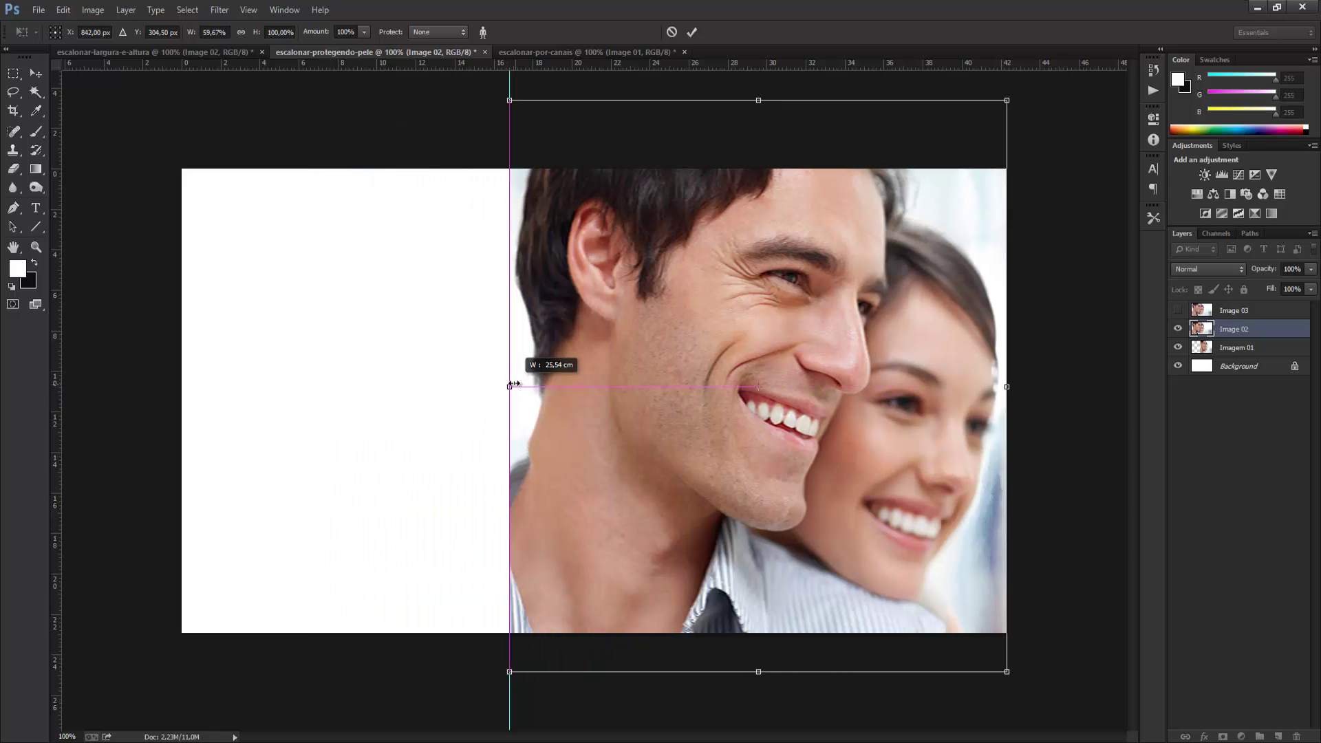
left_click(39, 75)
key("Return")
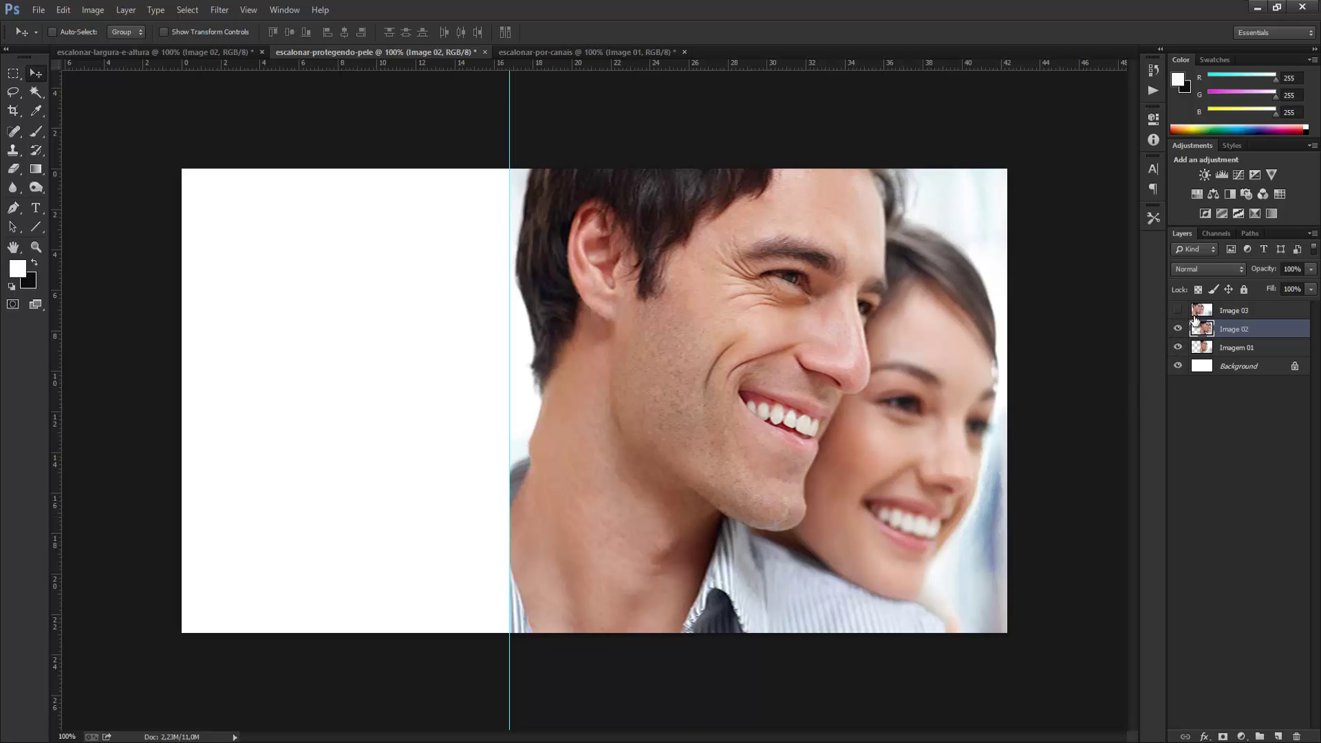
key("ctrl+z")
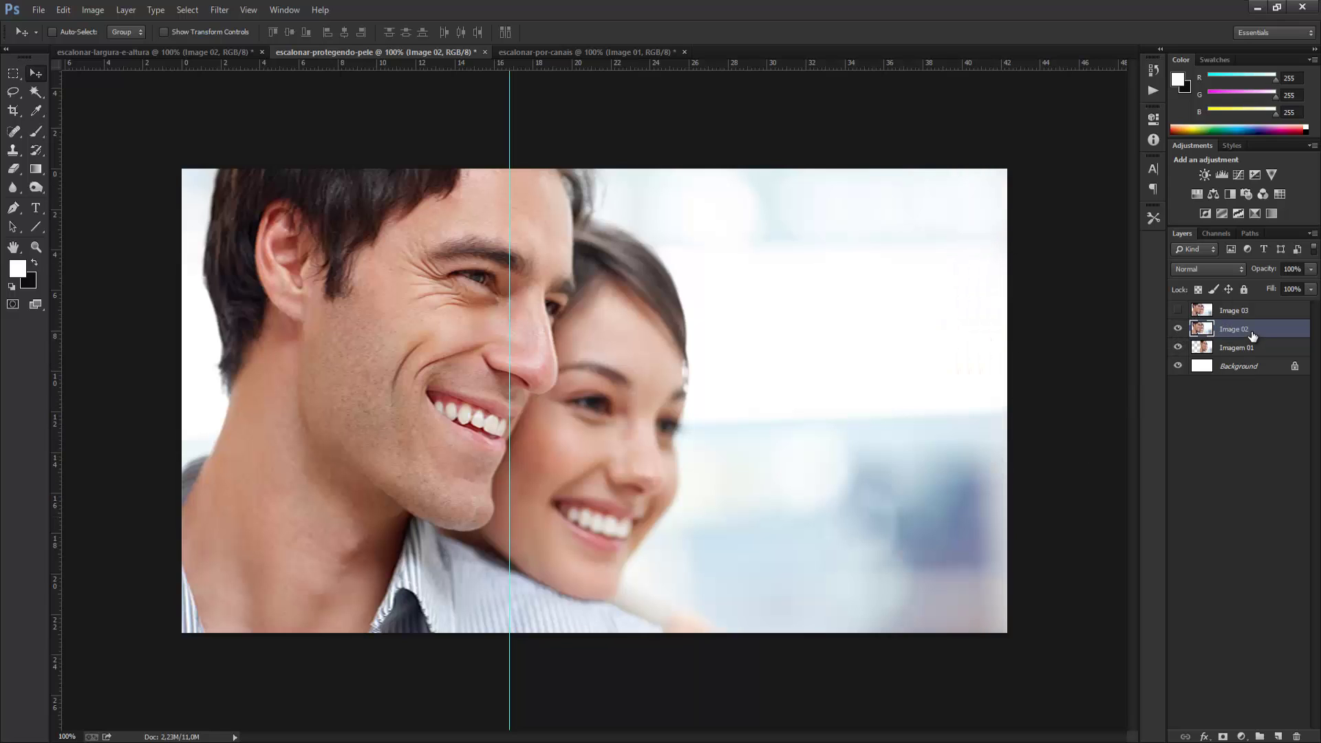
Delete the Image 02 layer, then select and show the Image 03 layer.
key("Delete")
left_click(1235, 310)
left_click(1177, 310)
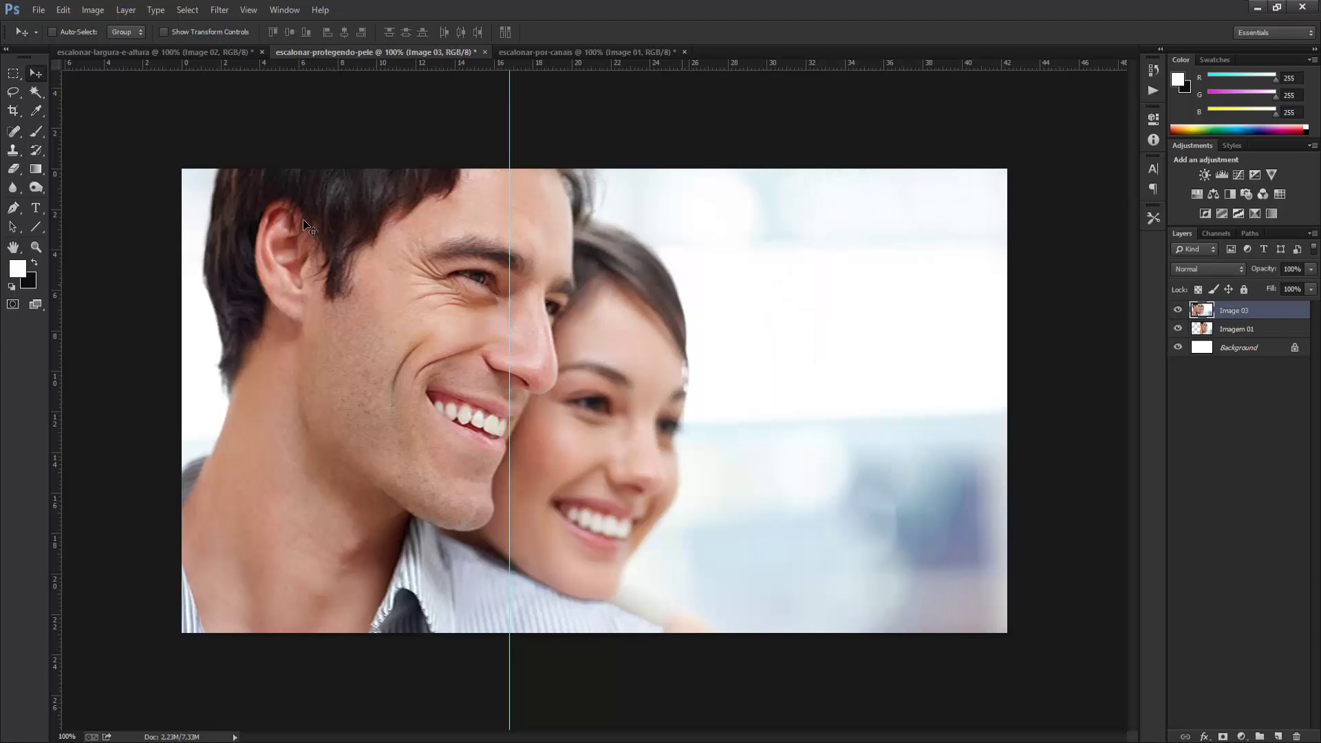
Narrow the Image 03 layer to 60.33% width with Content-Aware Scale, protecting skin tones and ending at the vertical guide.
left_click(62, 10)
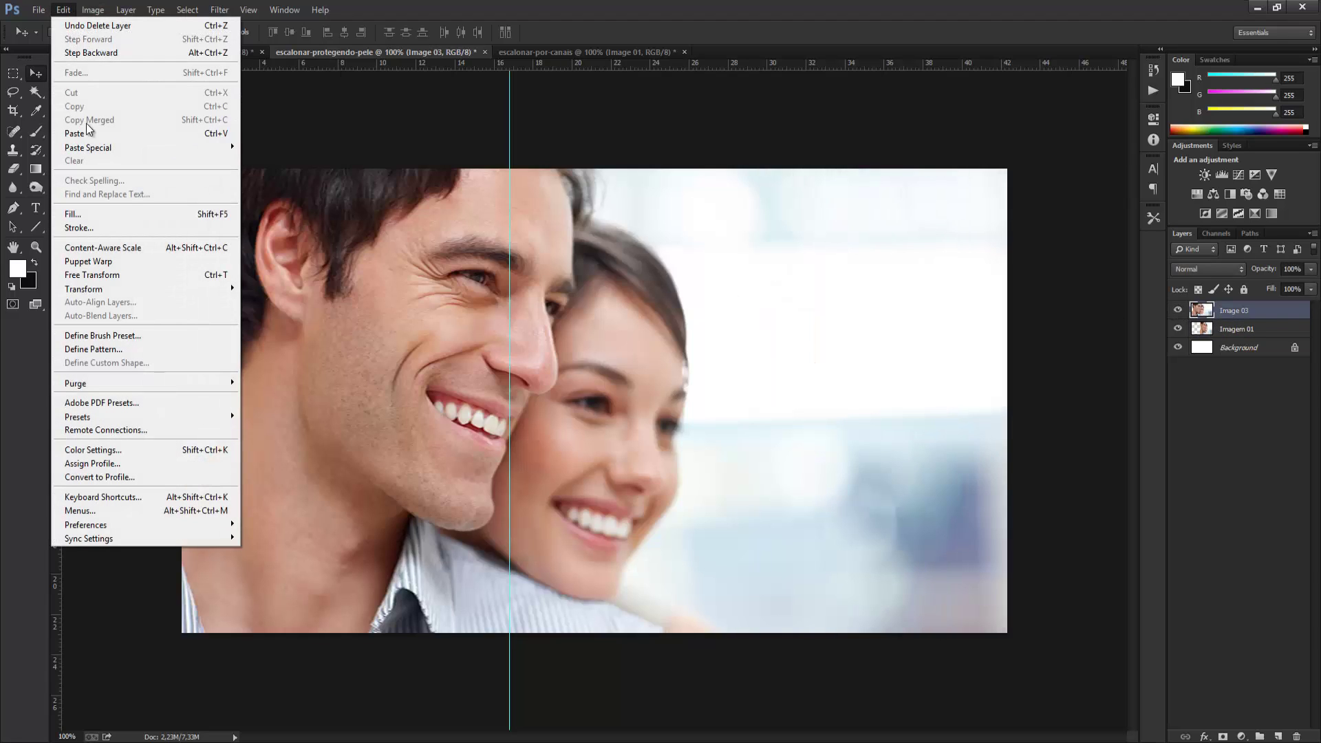
left_click(137, 249)
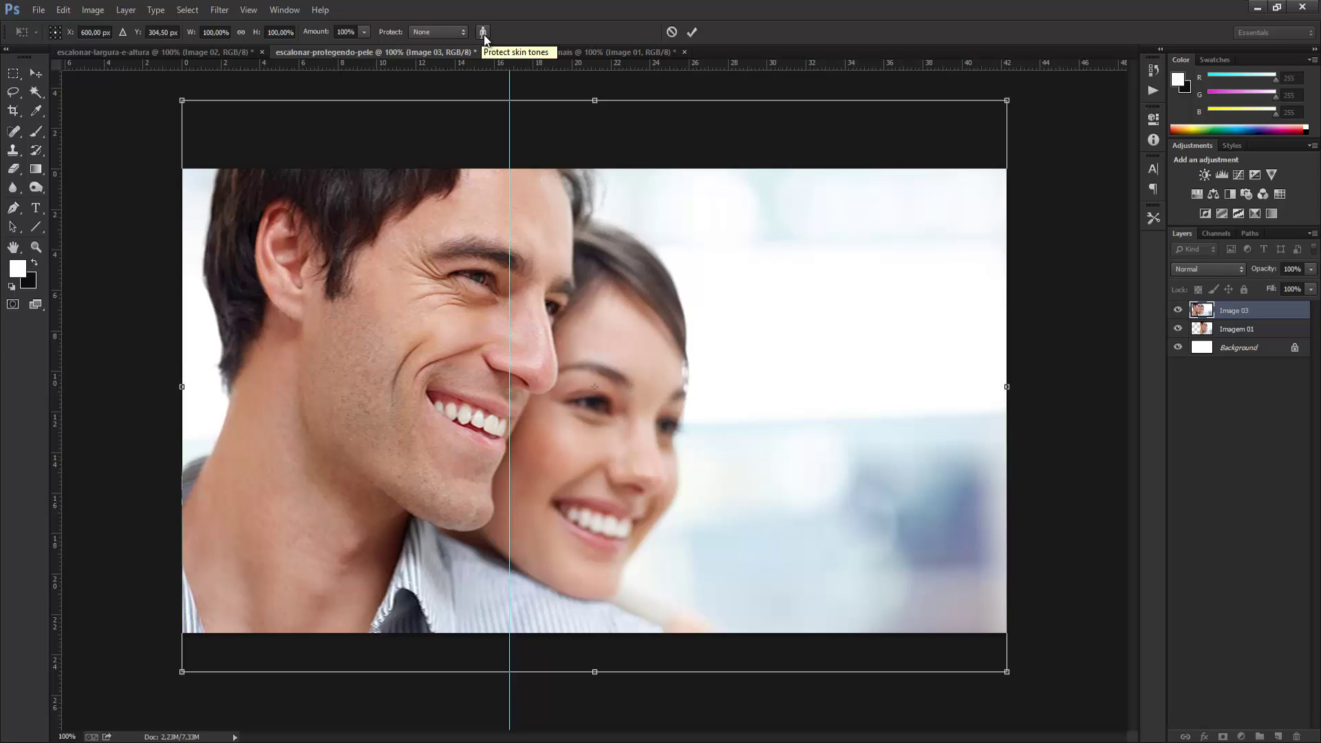
left_click(485, 34)
left_click_drag(192, 387, 509, 404)
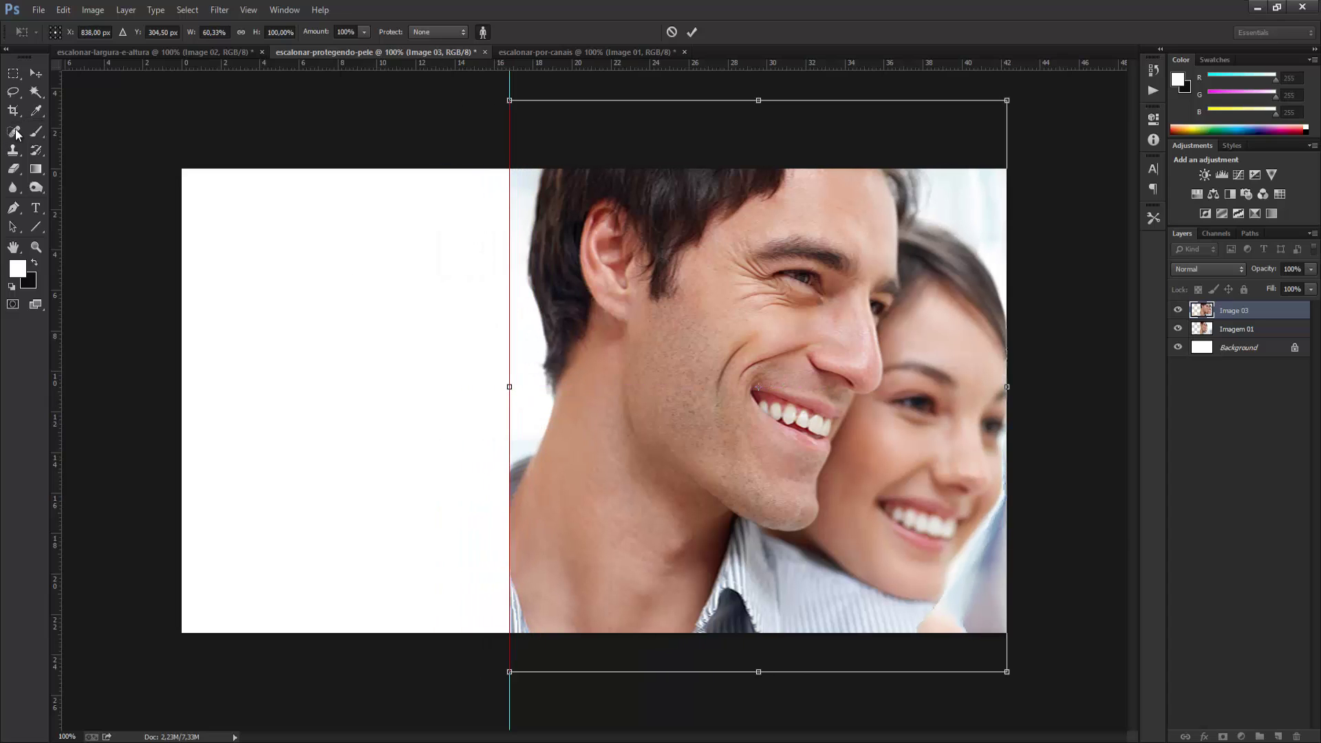
left_click(36, 73)
key("Return")
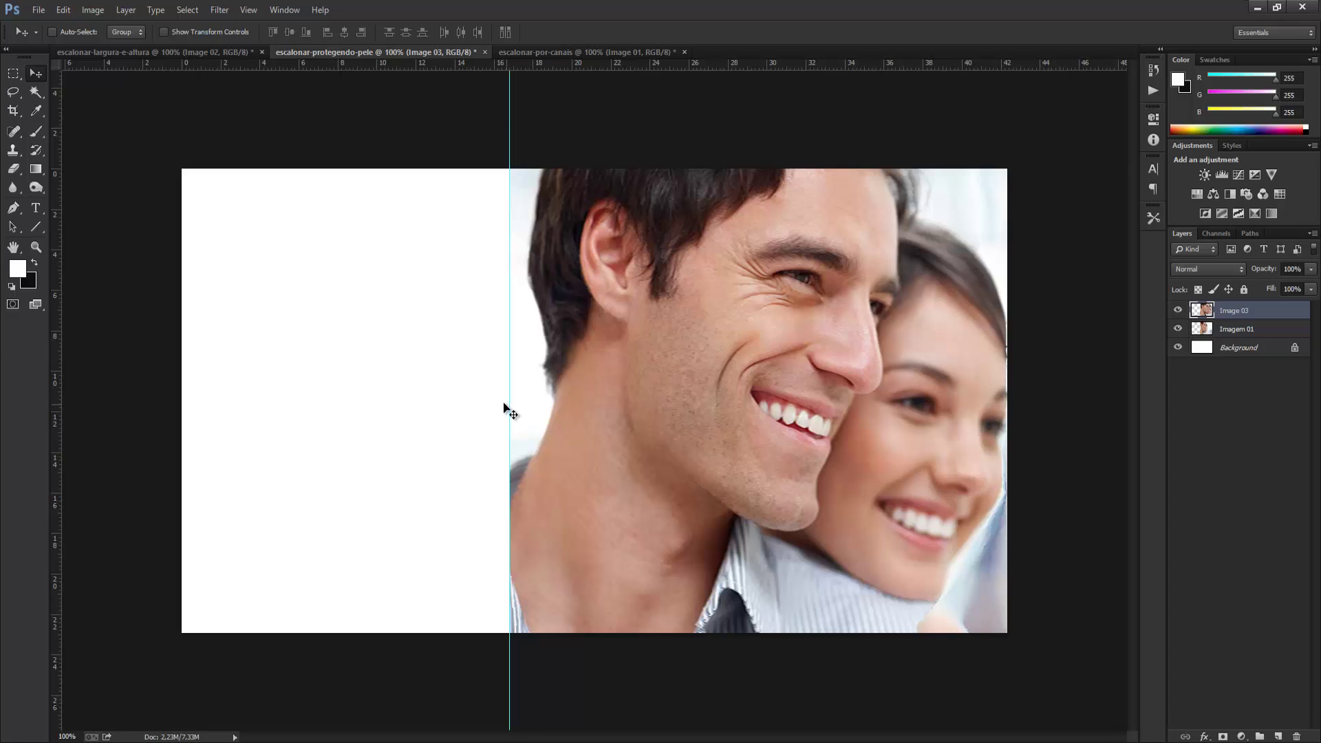
Toggle the visibility of the Image 03 layer to compare it with the Imagem 01 layer beneath it.
left_click(1184, 311)
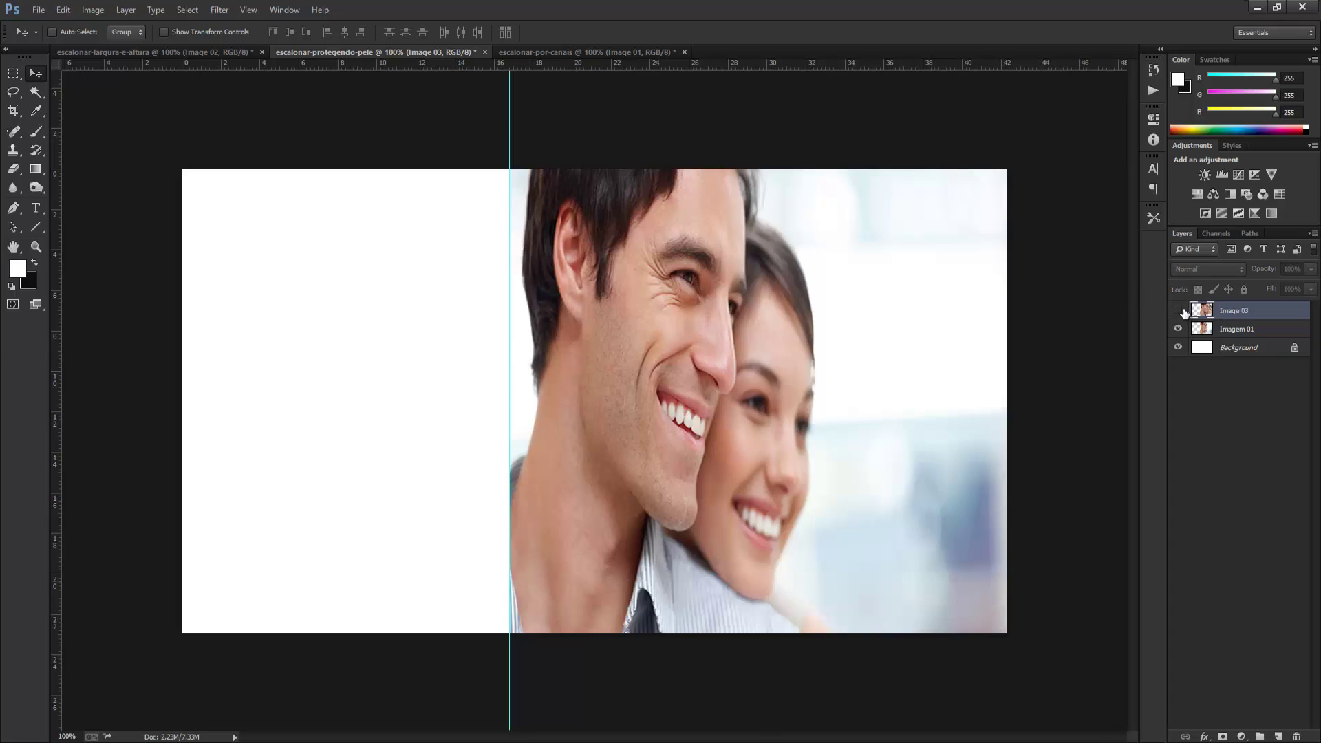
left_click(1180, 310)
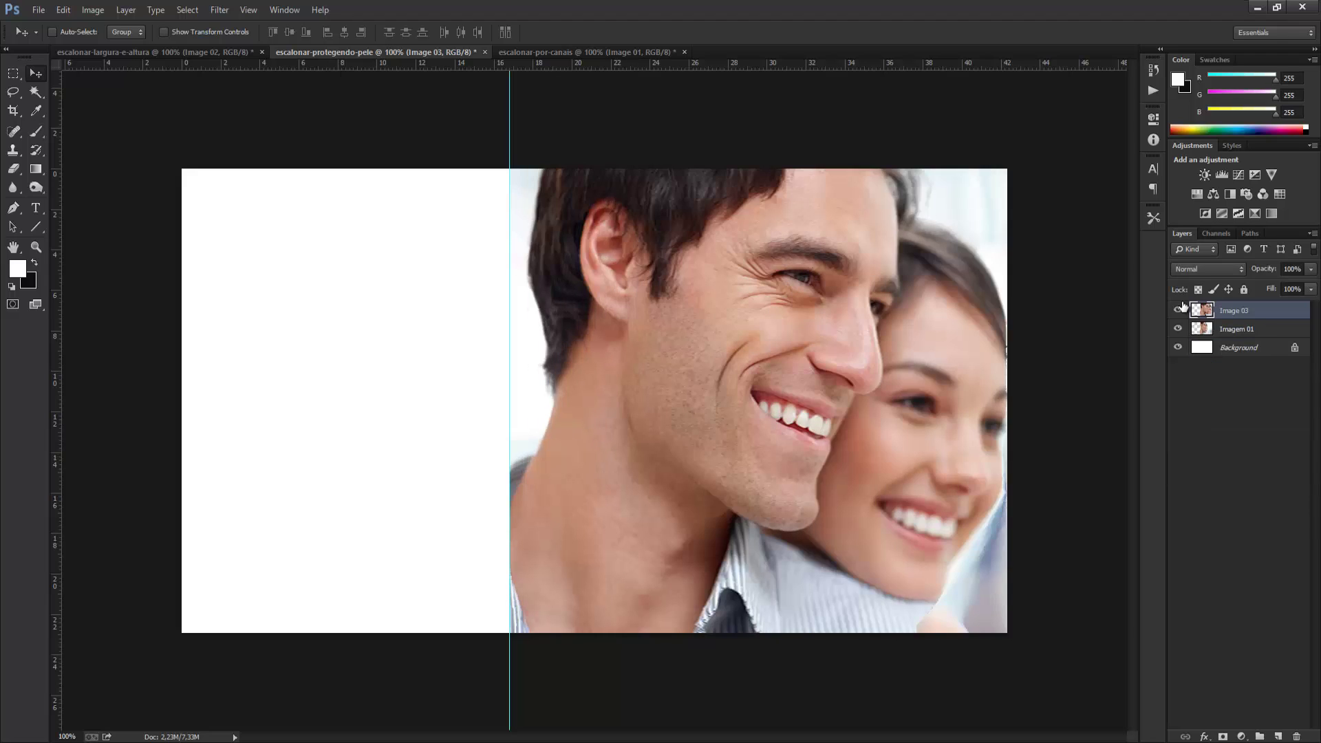
left_click(1179, 310)
left_click(1178, 310)
left_click(1179, 310)
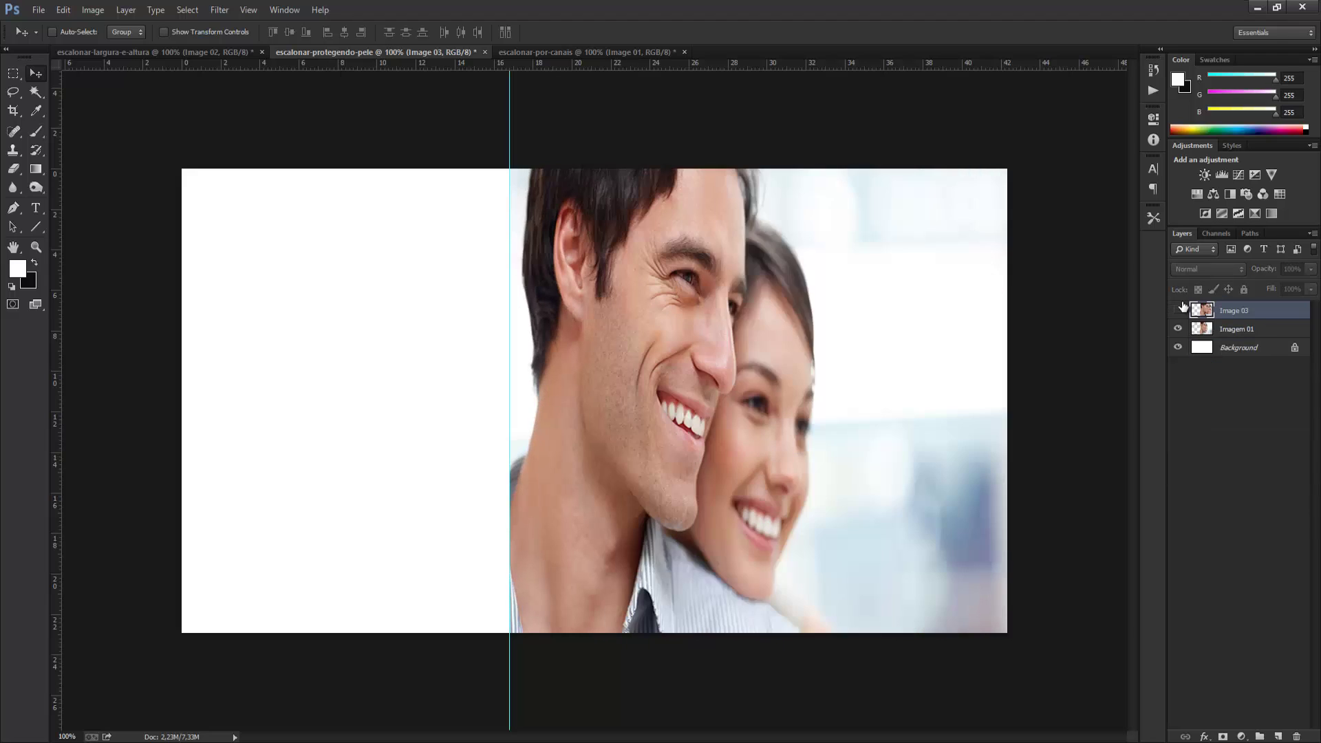
left_click(1179, 309)
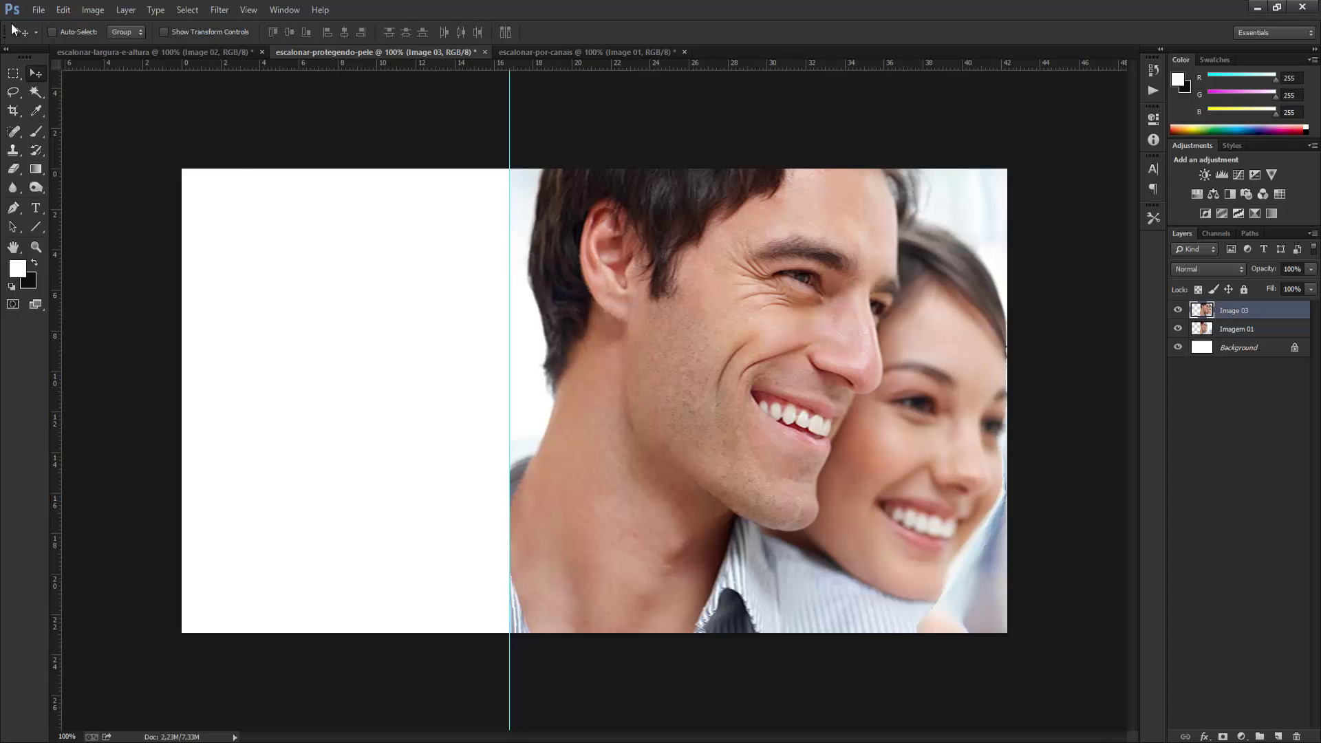
left_click(63, 9)
left_click(151, 246)
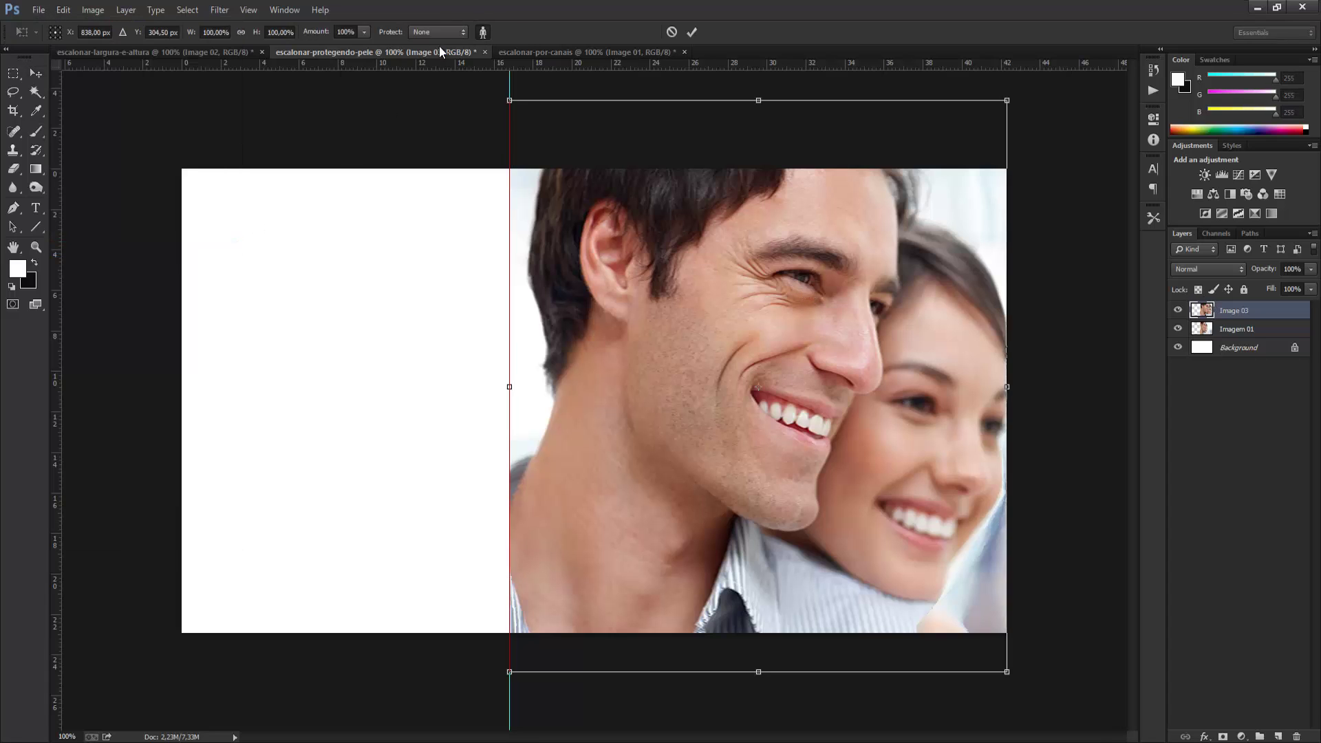
left_click(36, 73)
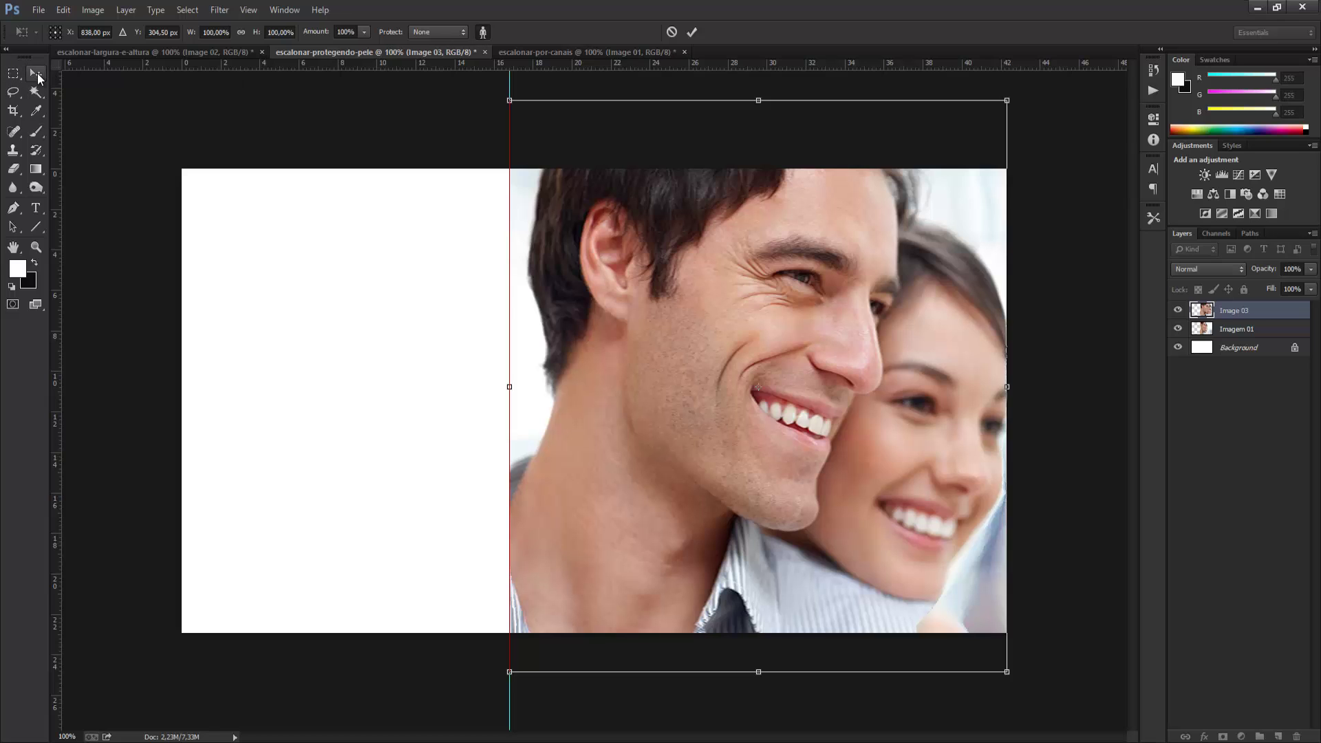
left_click(586, 285)
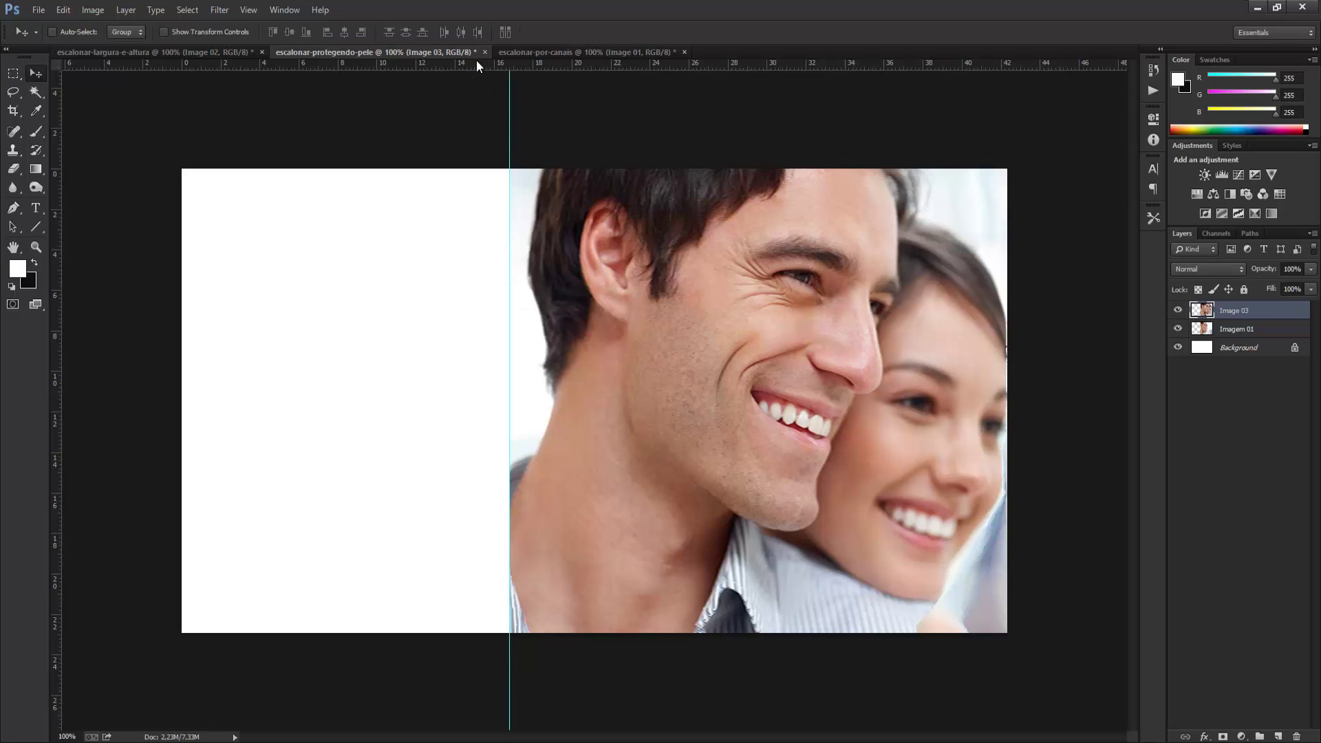
In the escalonar-por-canais document, narrow the Image 01 layer with Free Transform to 52.50% width, ending at the vertical guide.
left_click(557, 52)
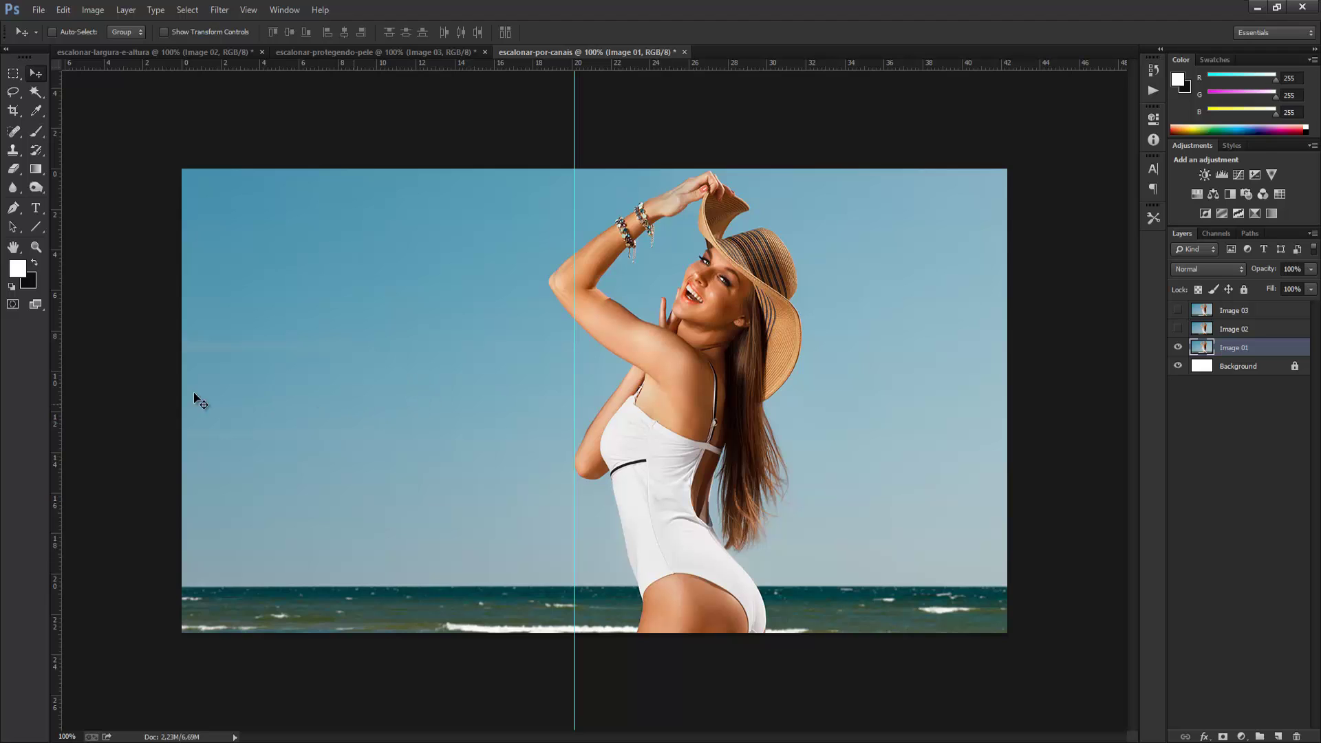
key("ctrl+t")
left_click_drag(181, 400, 595, 408)
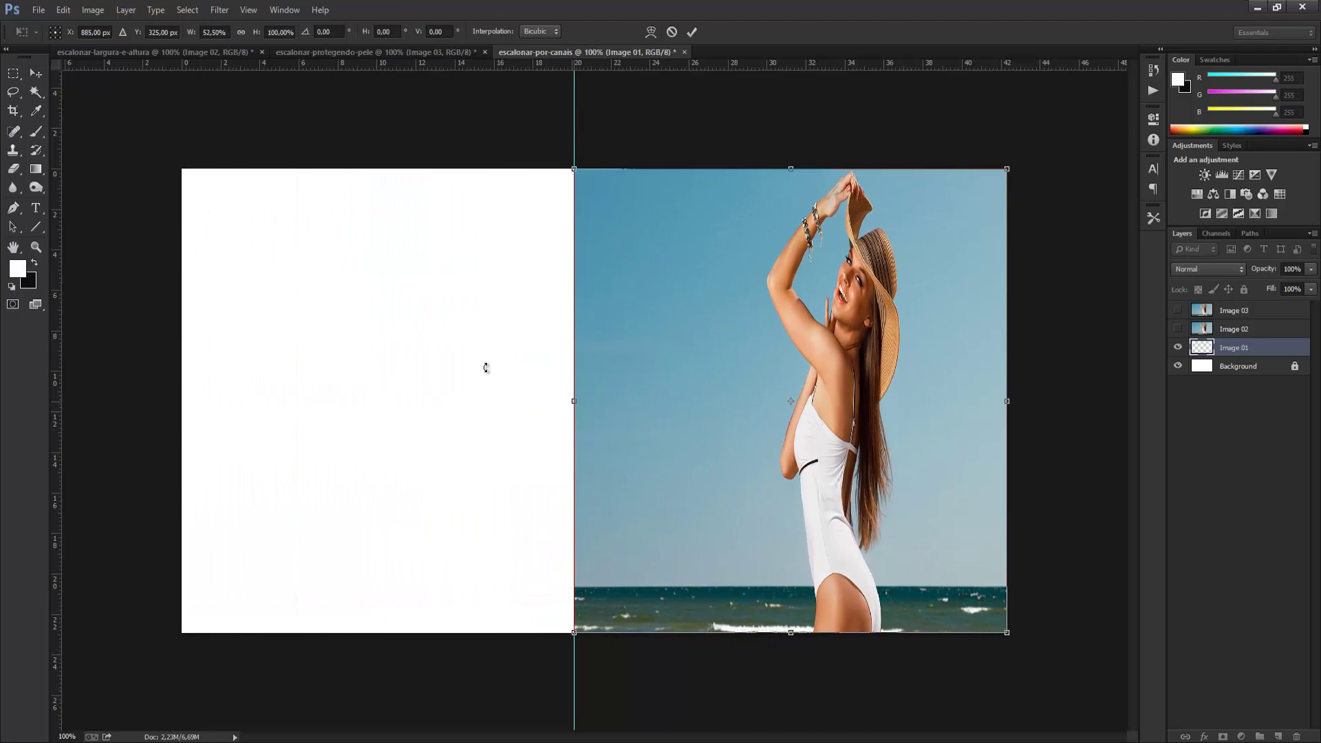
left_click(36, 91)
key("Return")
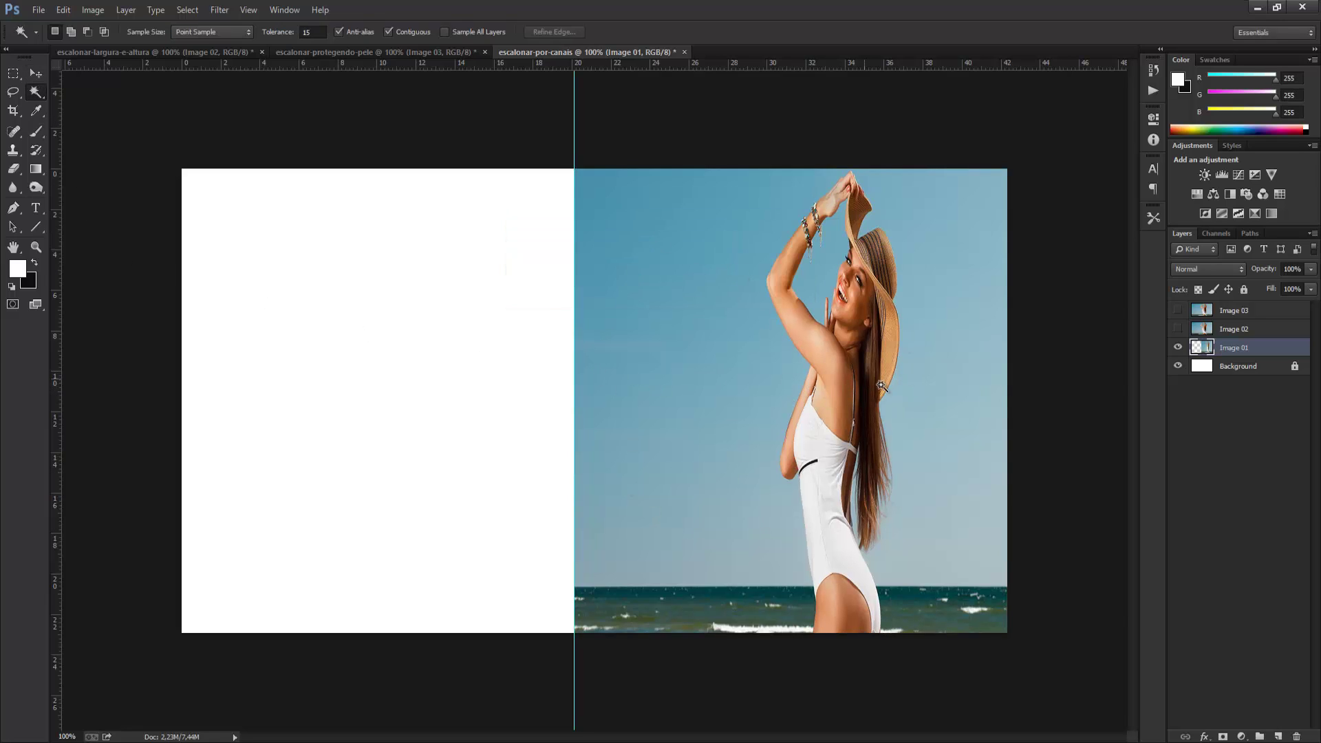
Show and select the Image 02 layer of the beach photo.
left_click(1178, 330)
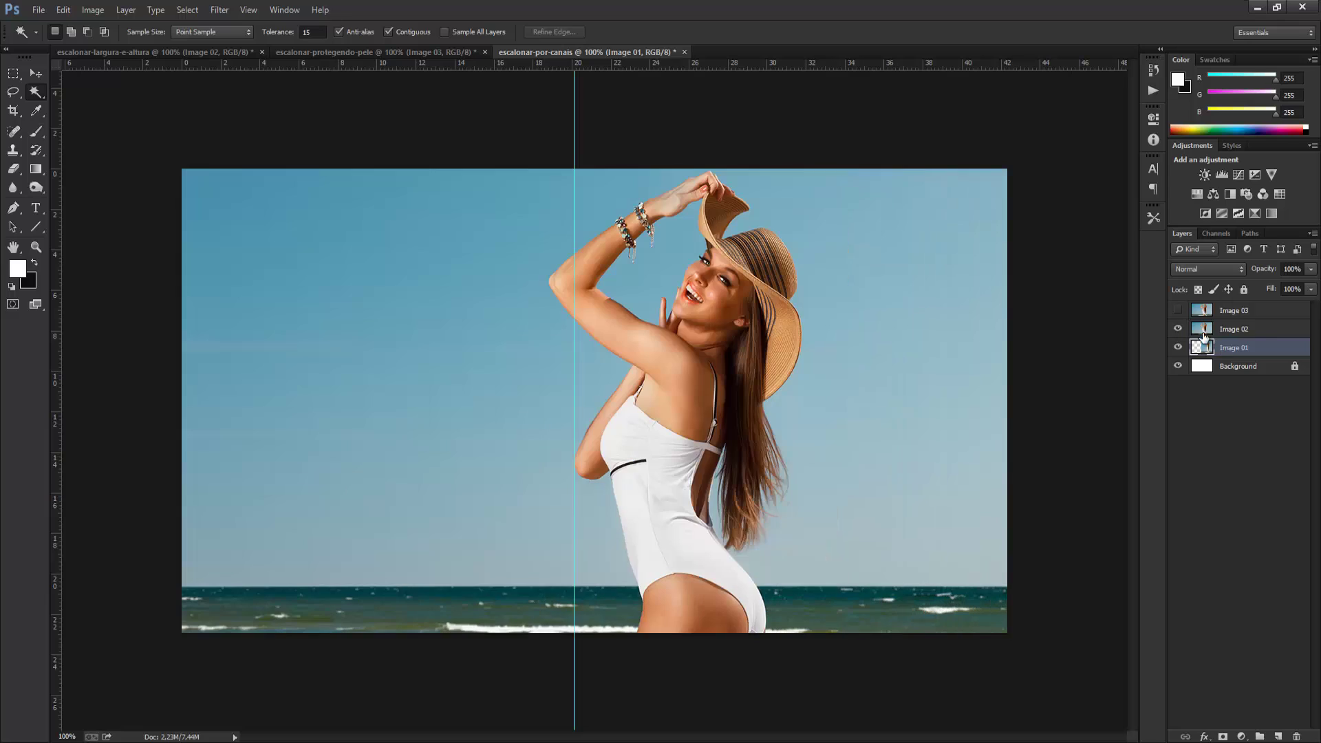
left_click(1236, 332)
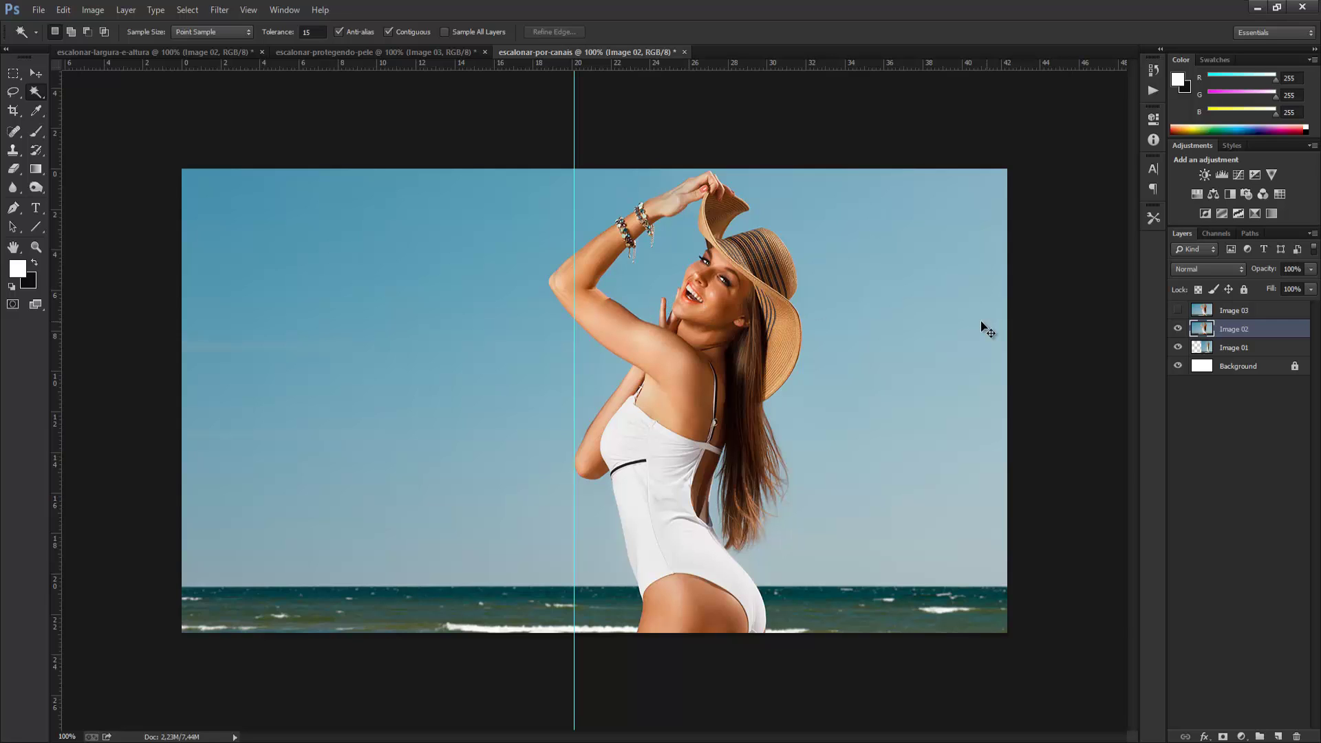
key("ctrl+t")
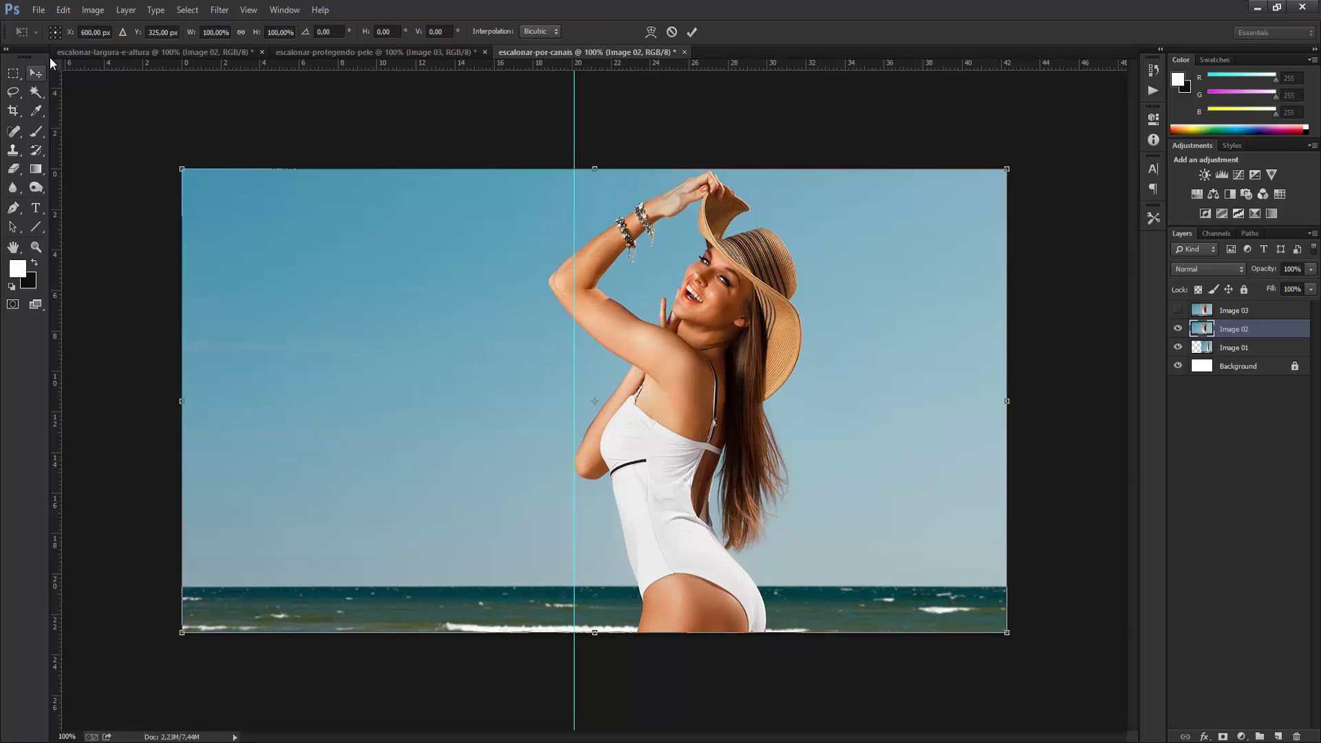
key("Return")
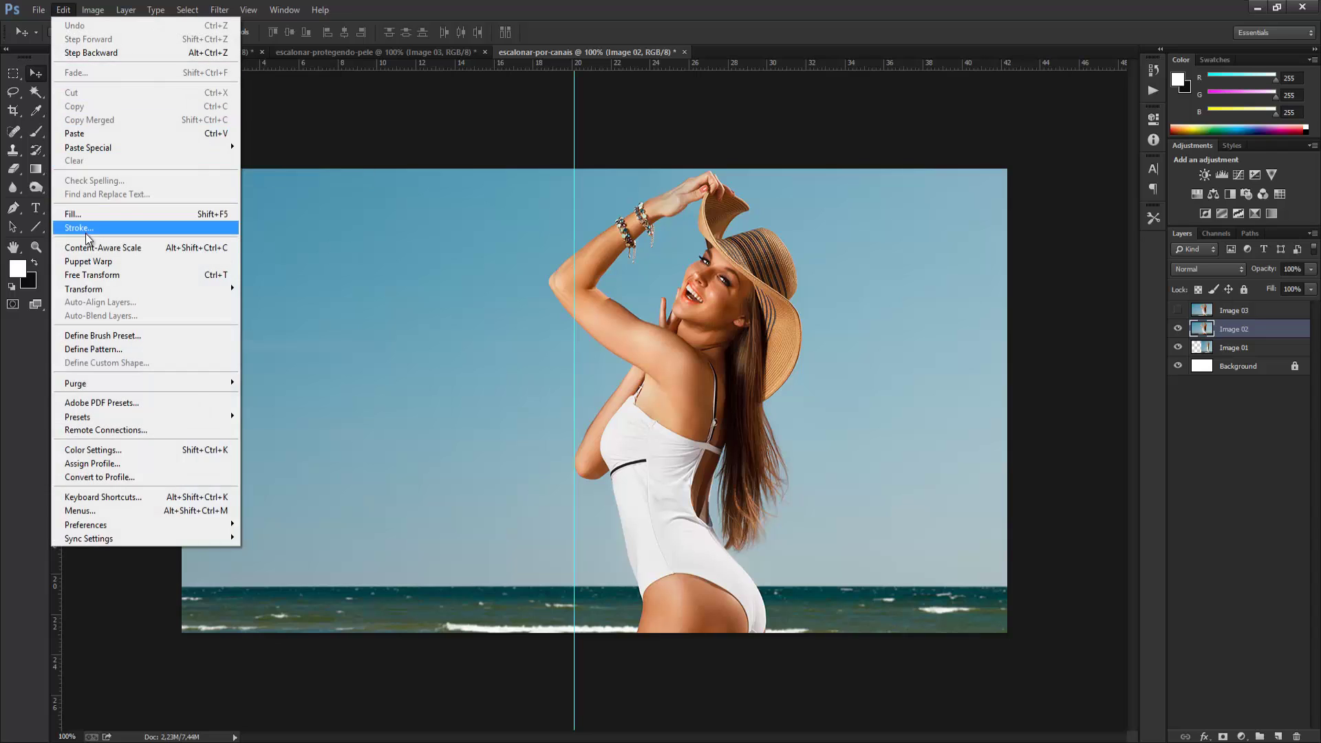
Narrow the Image 02 layer to 52.50% width with Content-Aware Scale, protecting skin tones and ending at the vertical guide.
left_click(114, 245)
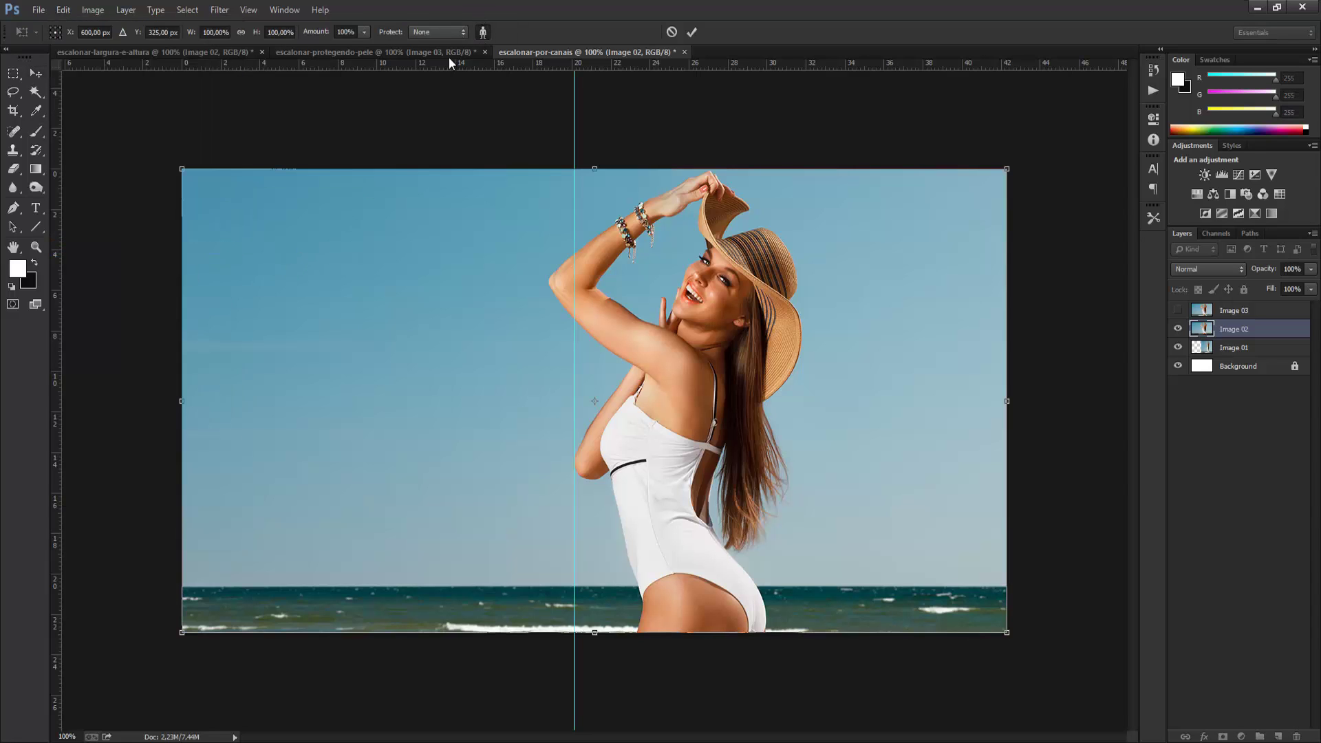
left_click_drag(186, 395, 583, 401)
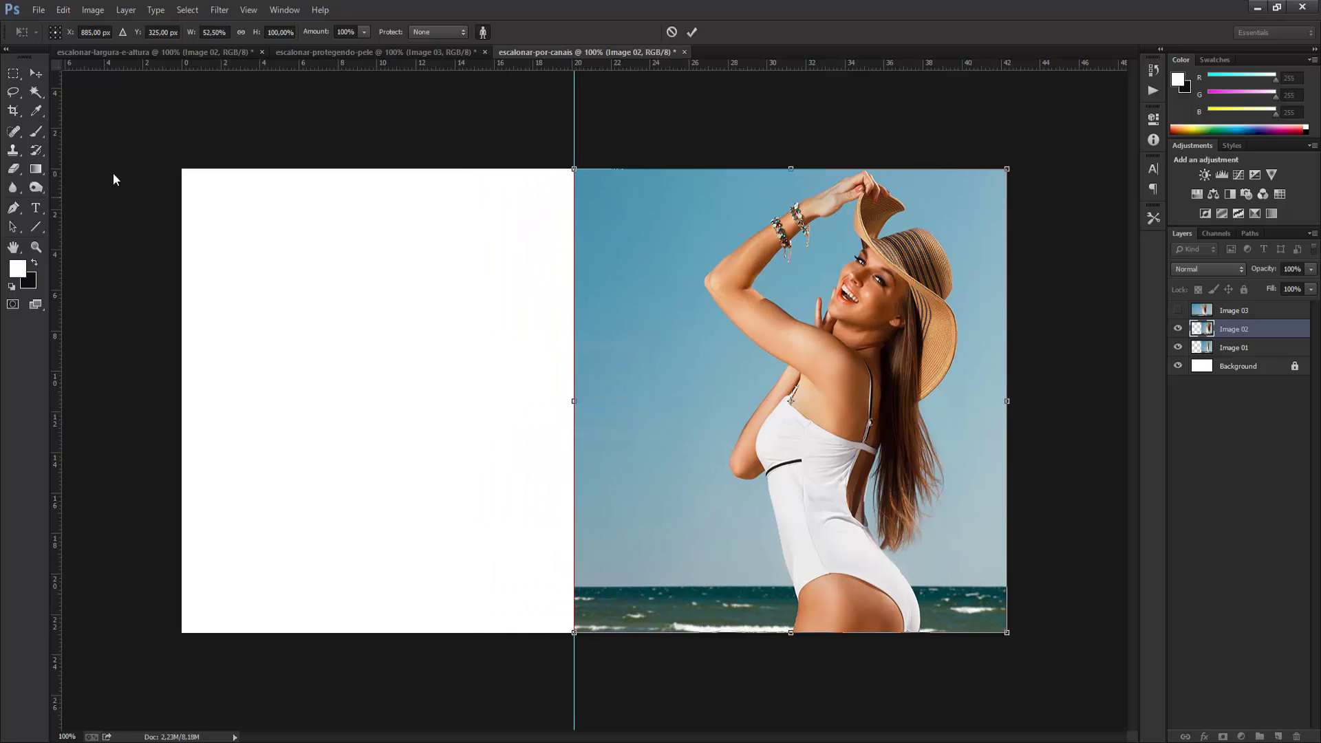
left_click(35, 73)
key("Return")
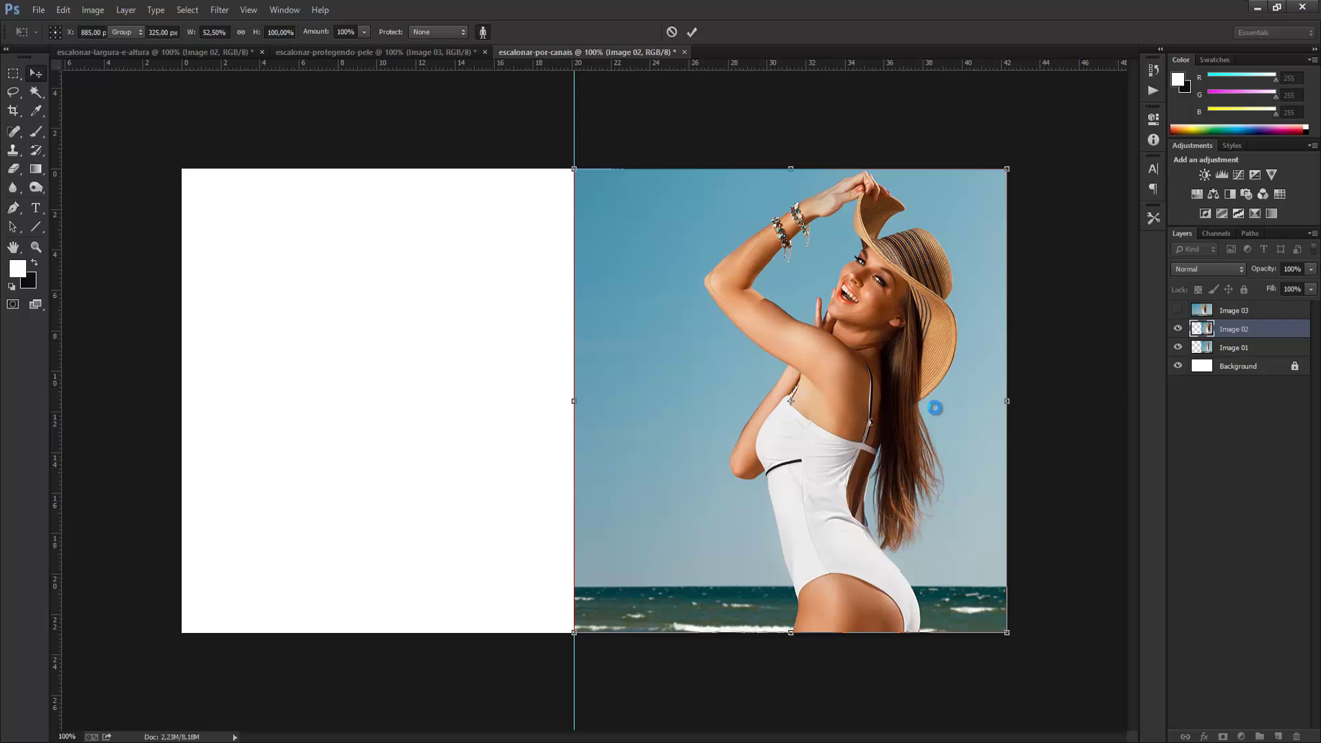
Toggle the visibility of the Image 02 layer to compare its scaling with the Image 01 layer.
left_click(1178, 329)
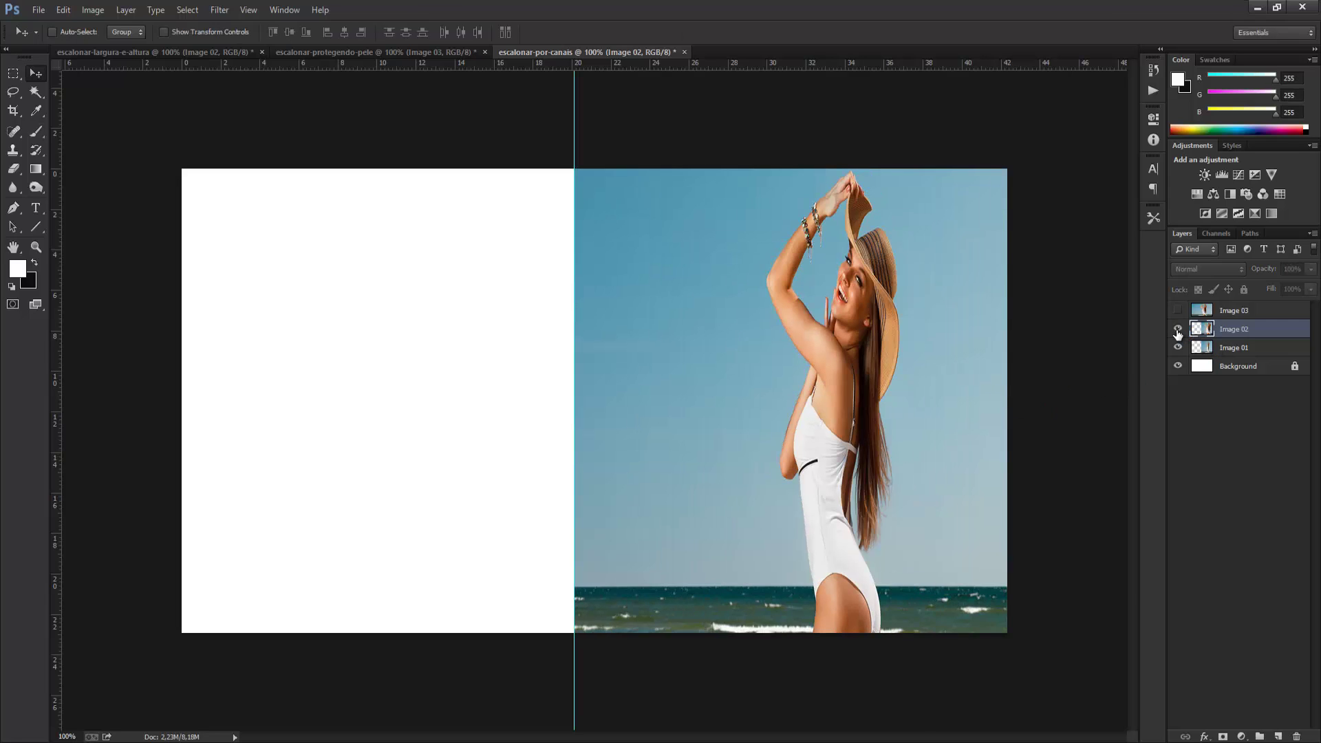
left_click(1178, 329)
left_click(1178, 330)
left_click(1178, 329)
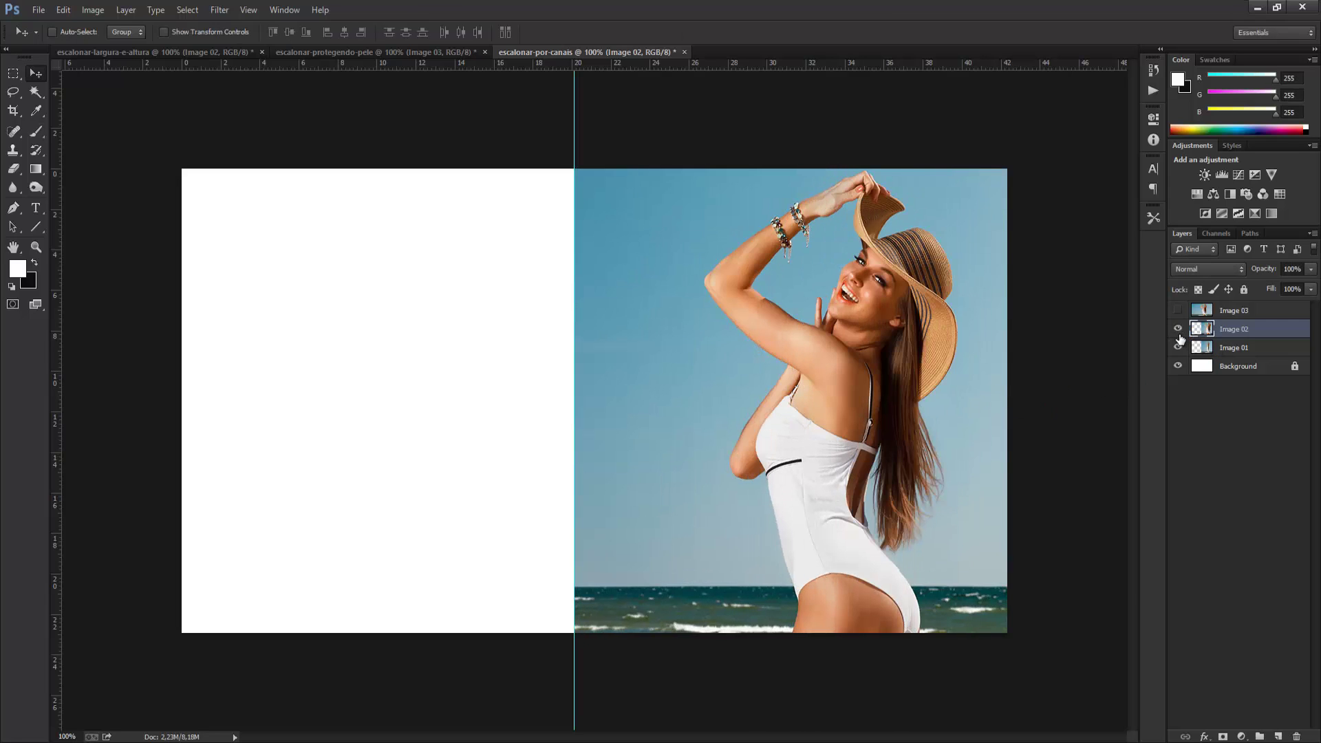
left_click(1177, 329)
left_click(1177, 330)
left_click(1179, 331)
left_click(1180, 331)
left_click(1178, 330)
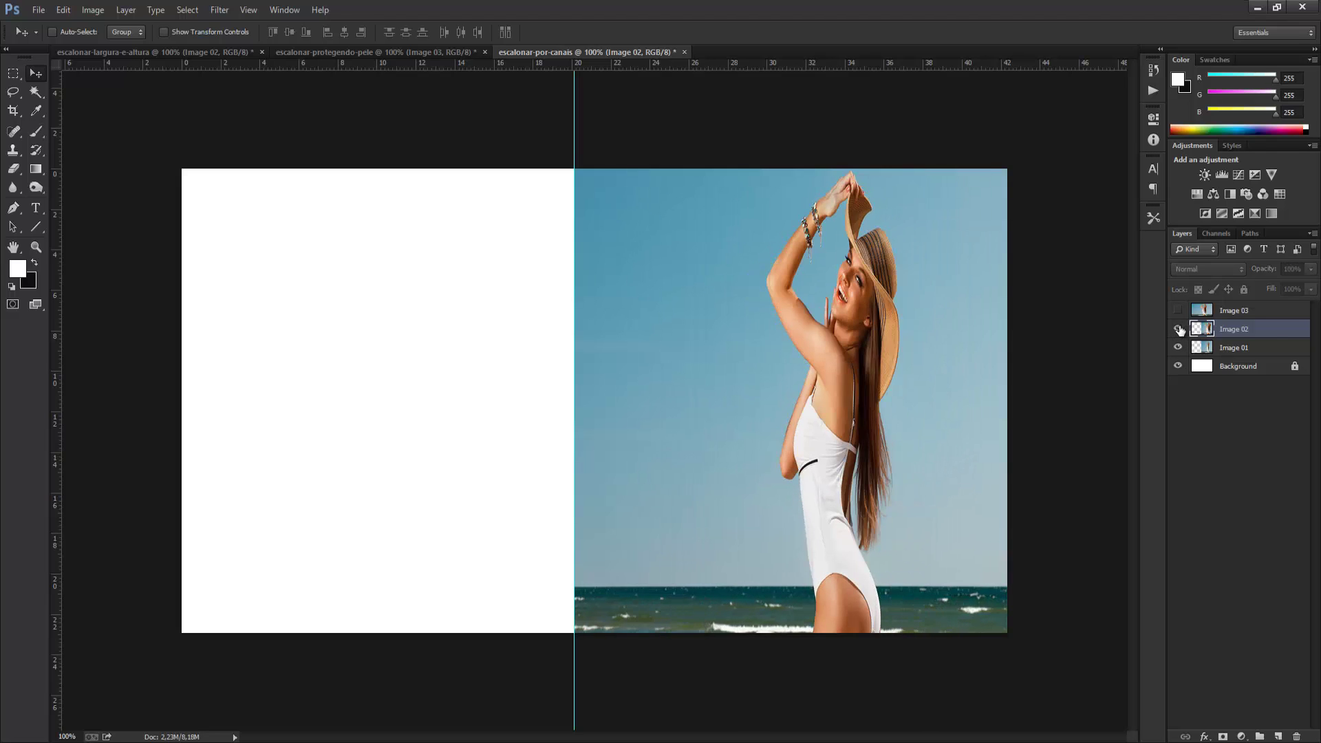
left_click(1179, 330)
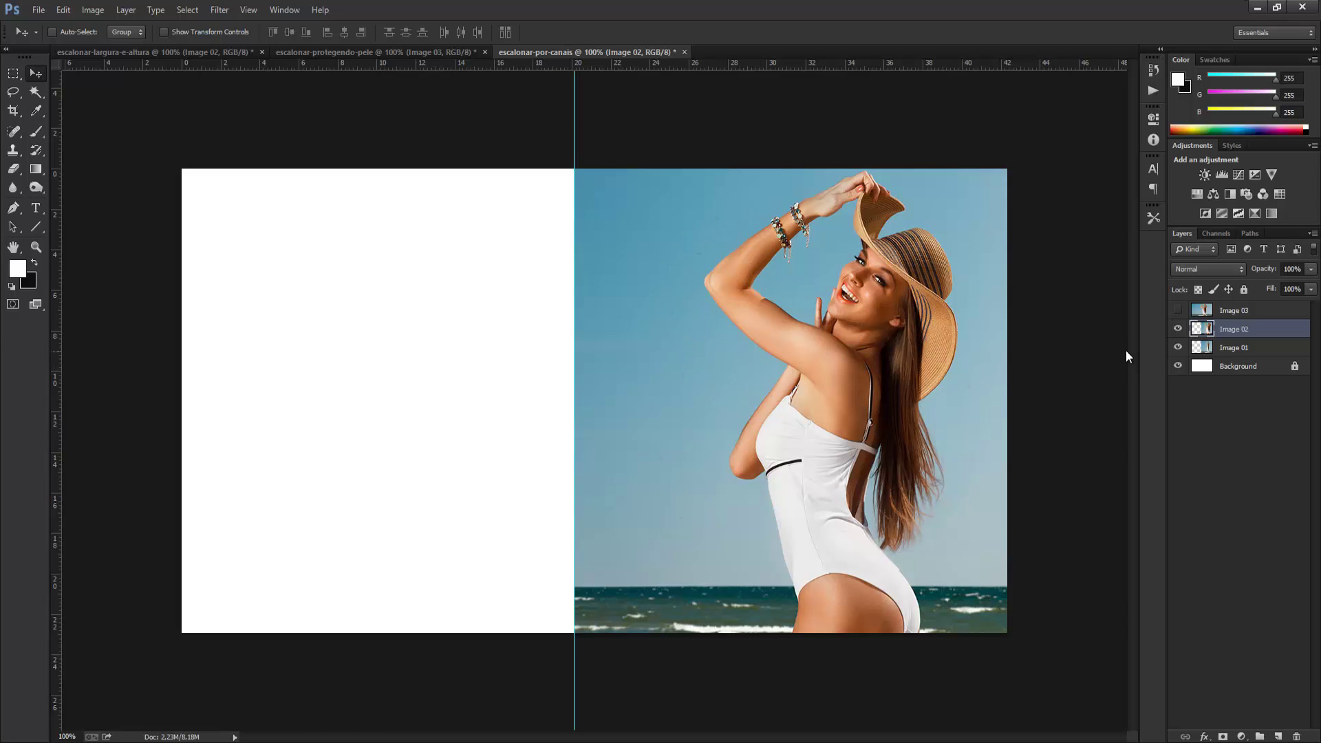
Undo the Content-Aware Scale on the Image 02 layer and try adjusting its width again with skin tones protected.
key("ctrl+z")
left_click(63, 10)
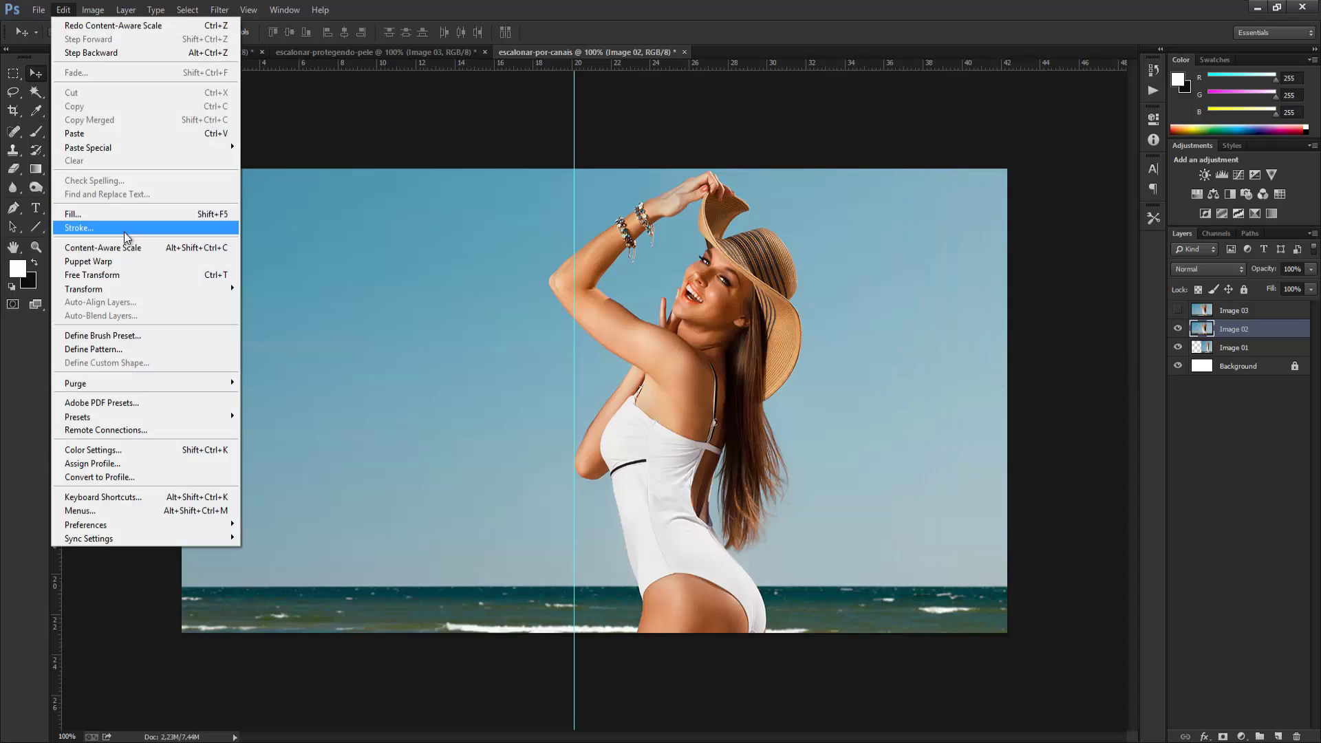
left_click(104, 247)
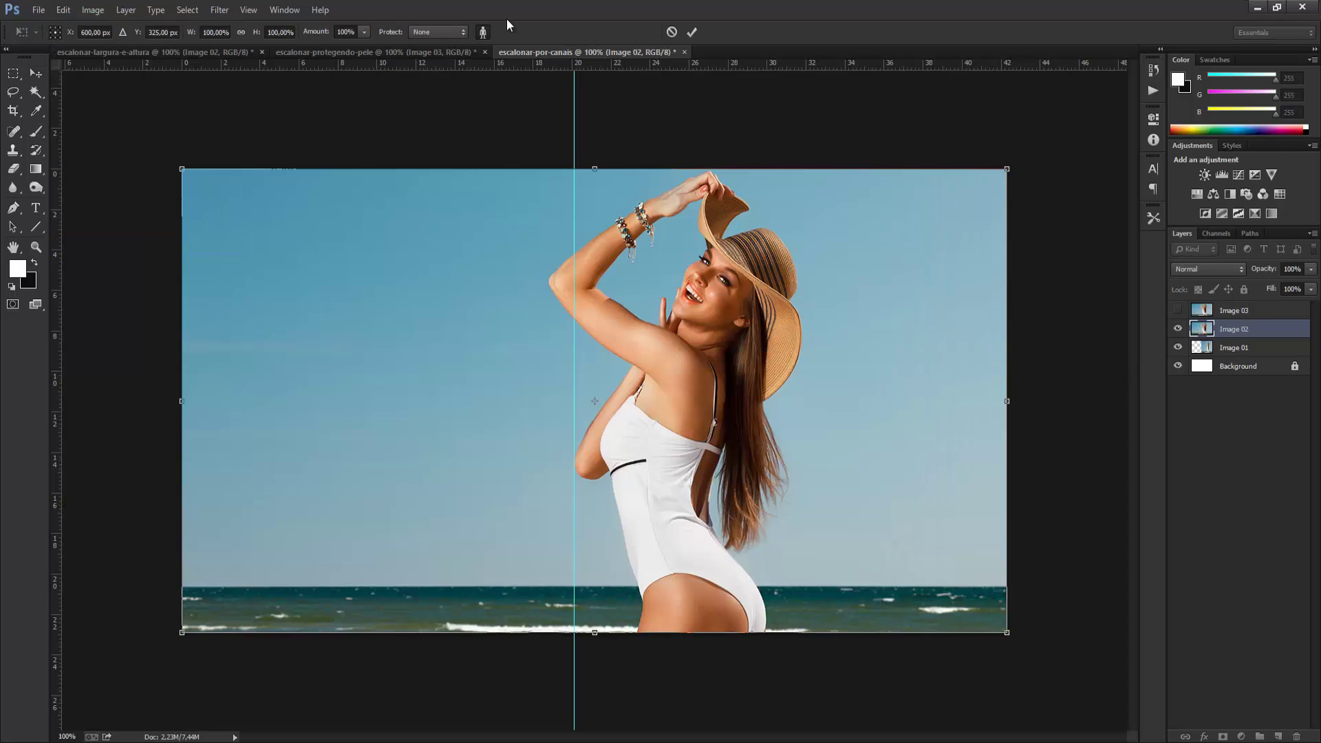
left_click_drag(183, 404, 520, 393)
left_click(36, 73)
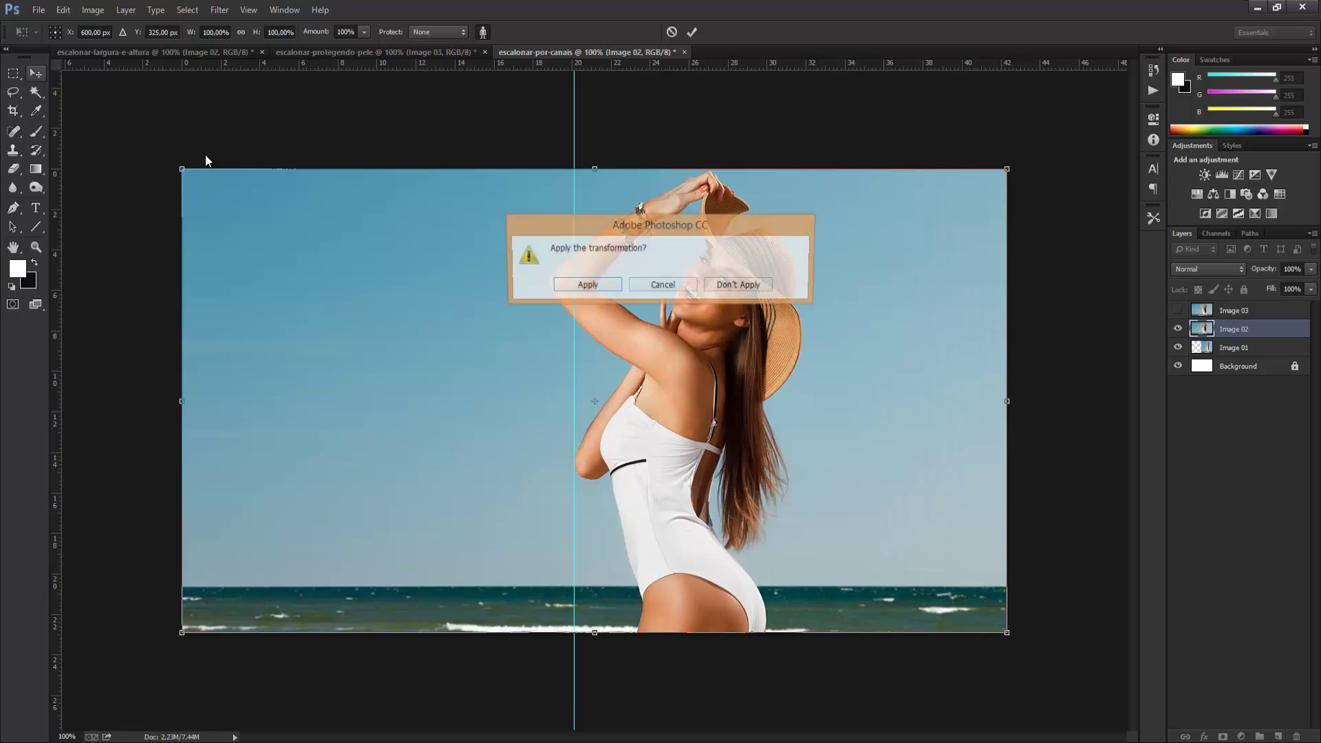
key("Return")
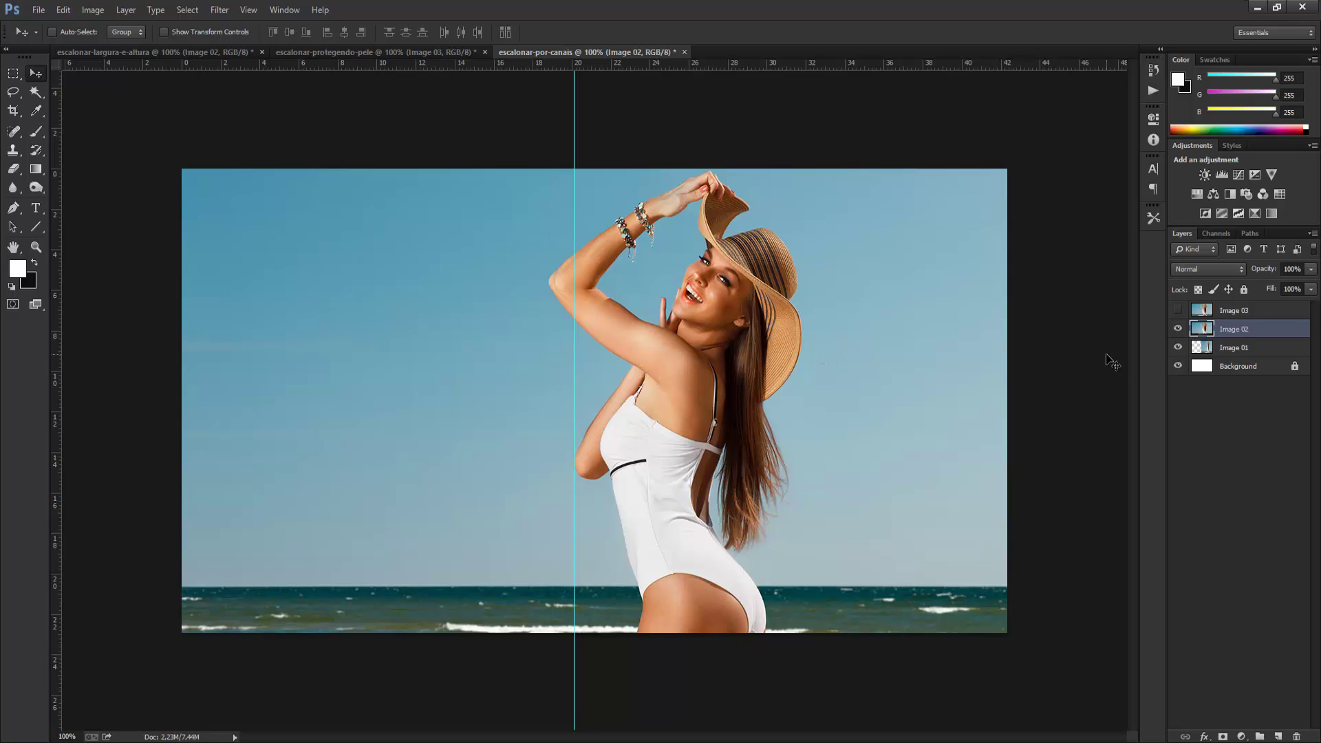
Hide the Image 01 and Image 02 layers, and select and show the Image 03 layer.
left_click(63, 10)
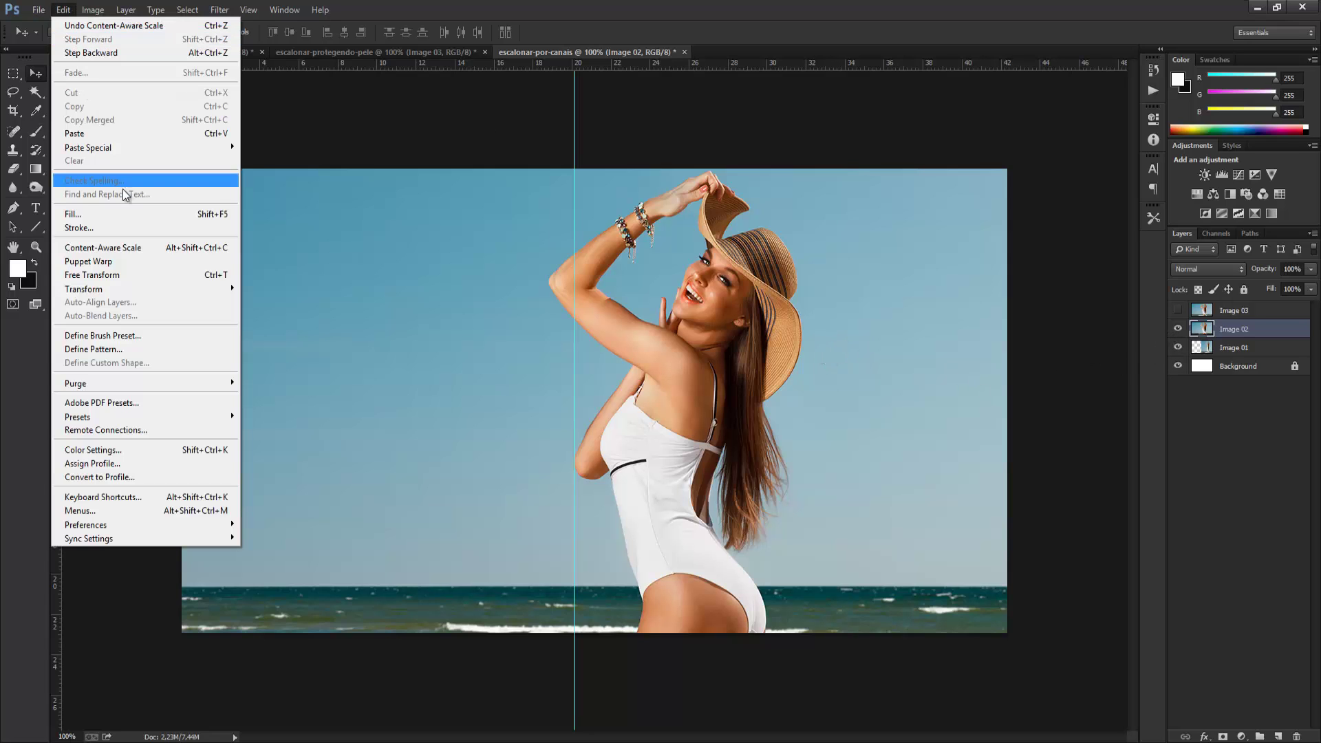
left_click(1207, 328)
left_click(1177, 329)
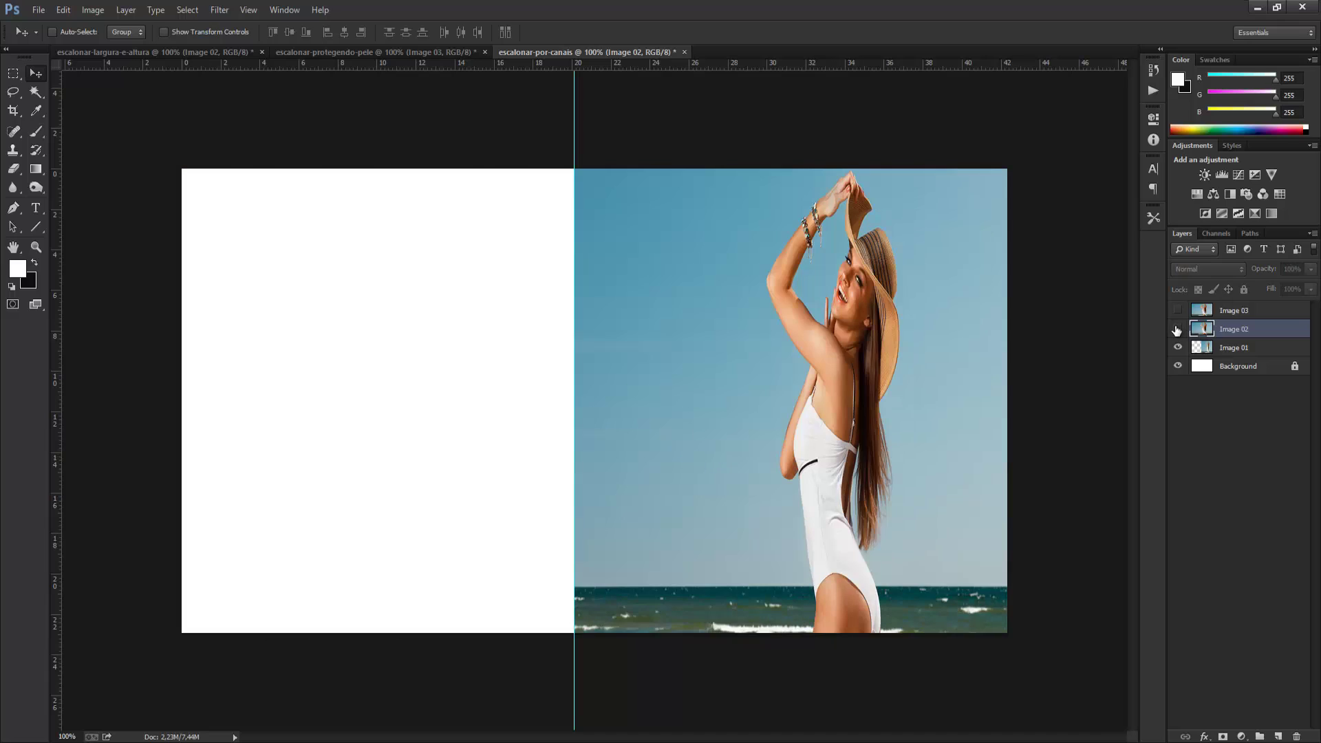
left_click(1177, 347)
left_click(1205, 313)
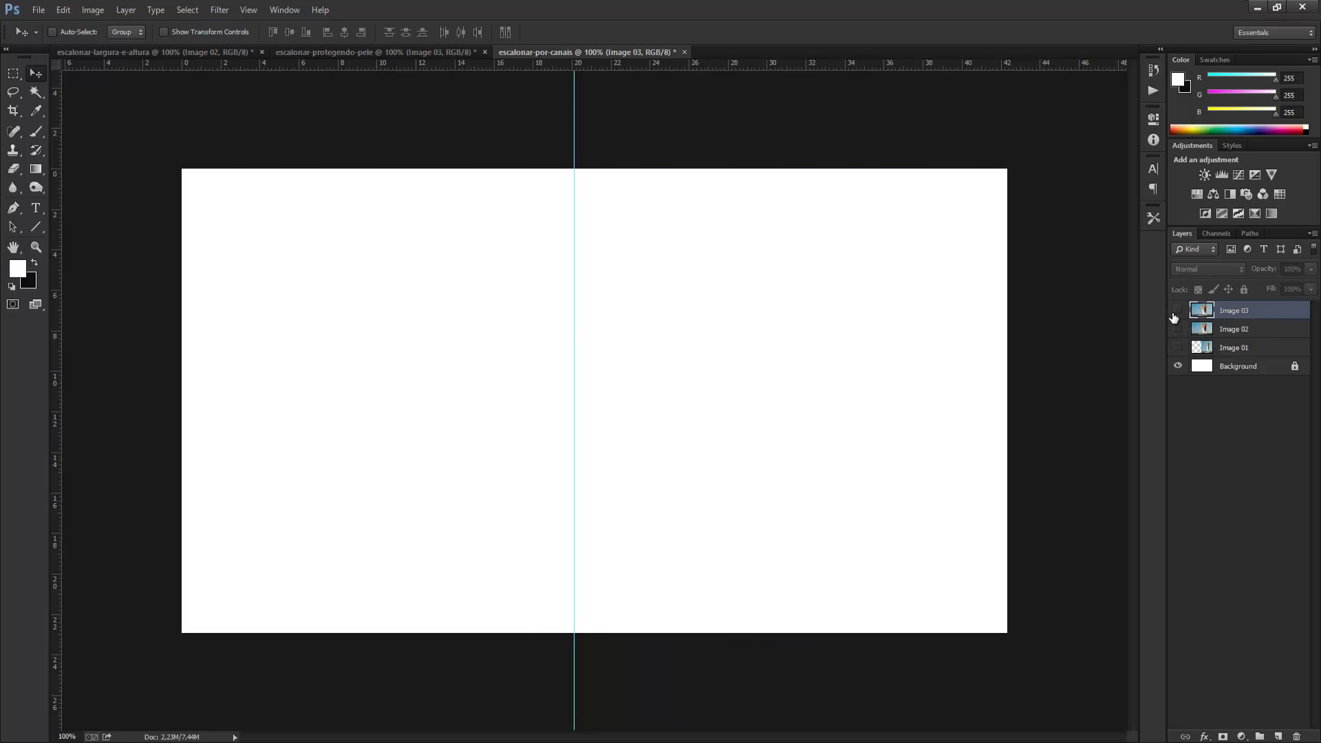
left_click(1177, 310)
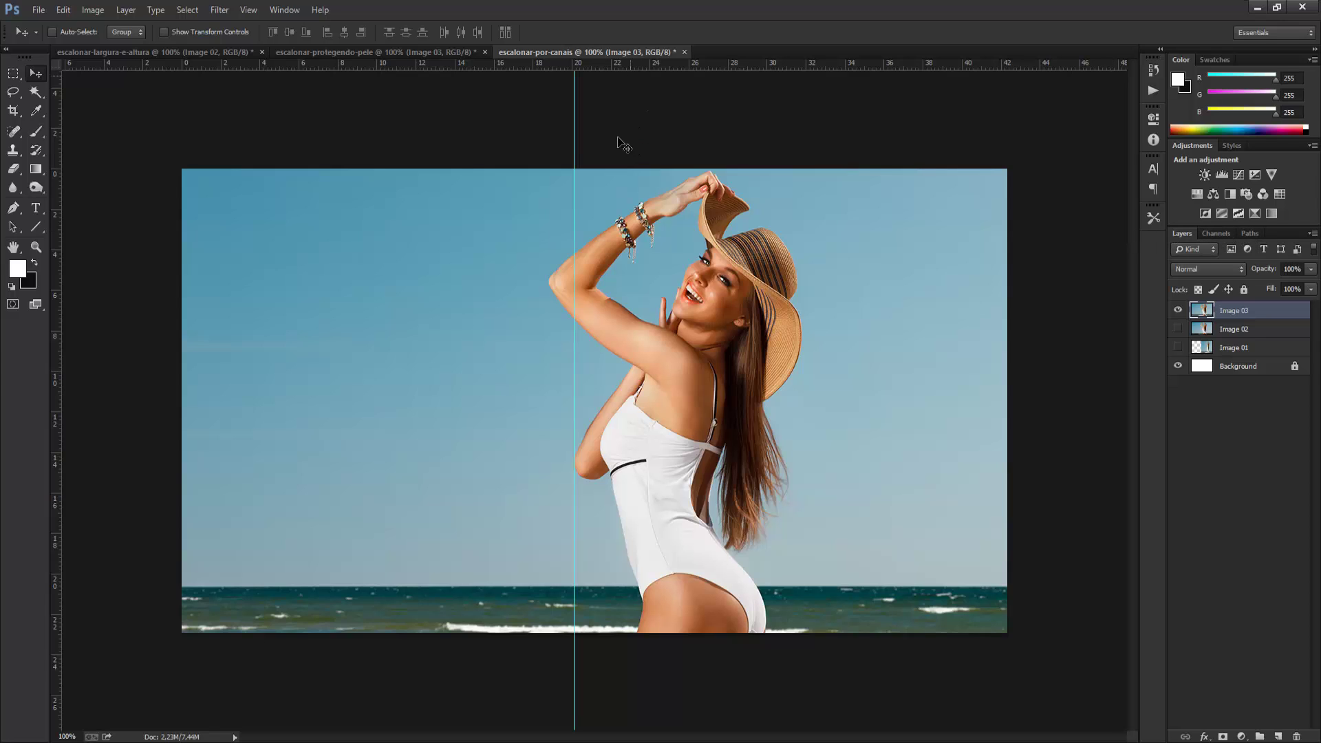
Add a new alpha channel and set up the Gradient tool with the Black, White gradient.
left_click(1205, 234)
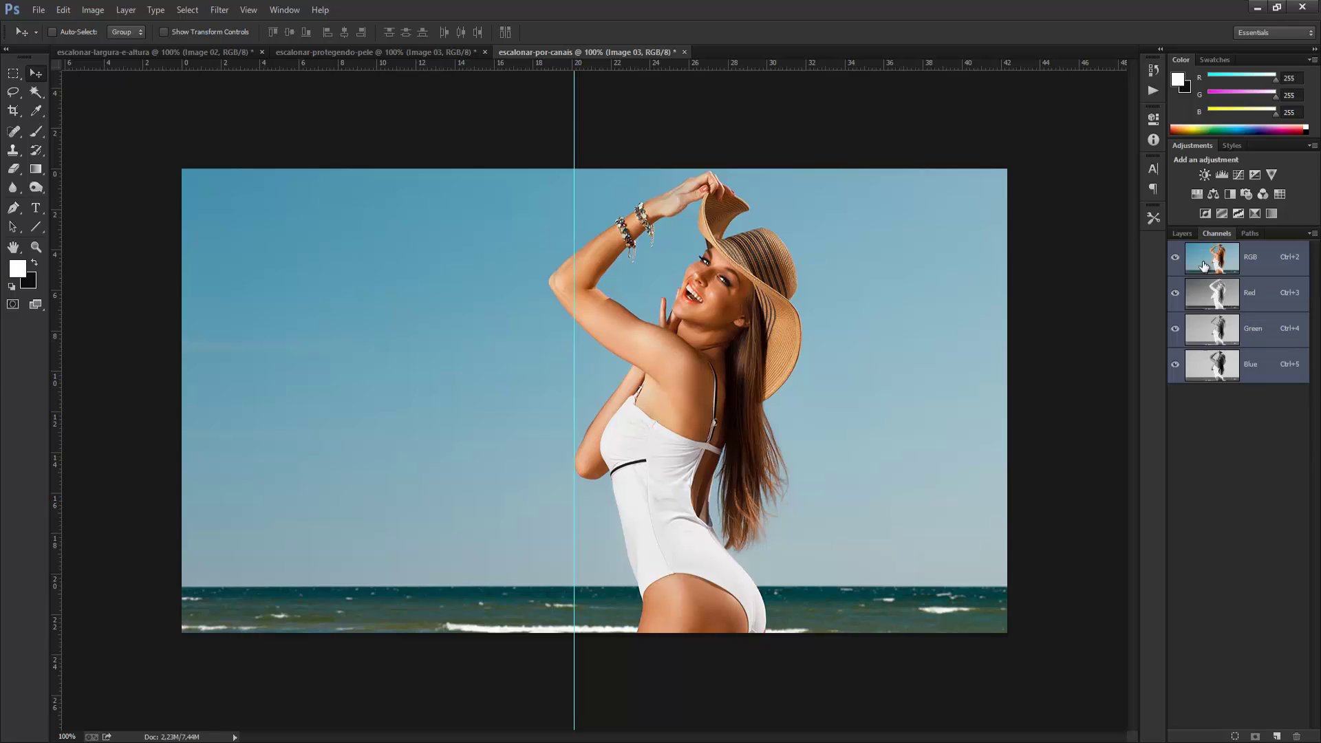
left_click(1238, 375)
left_click(1276, 736)
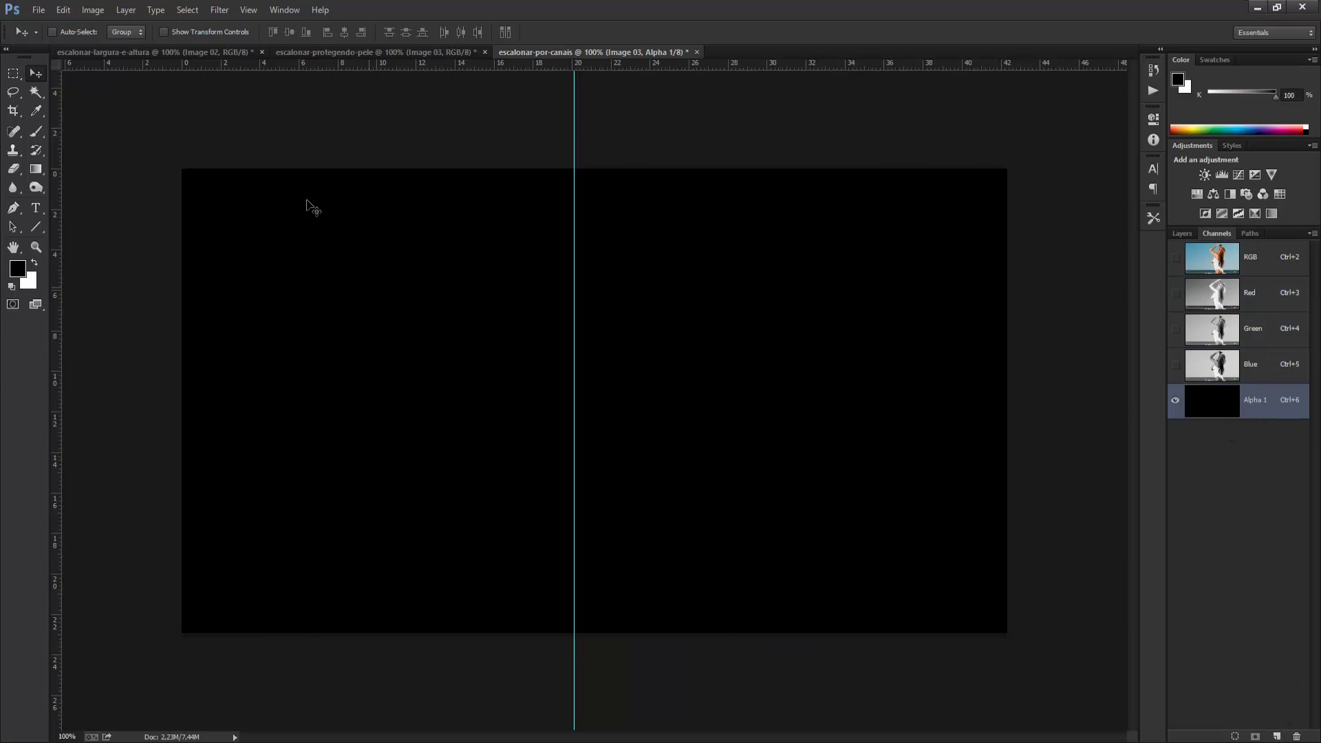
left_click(38, 170)
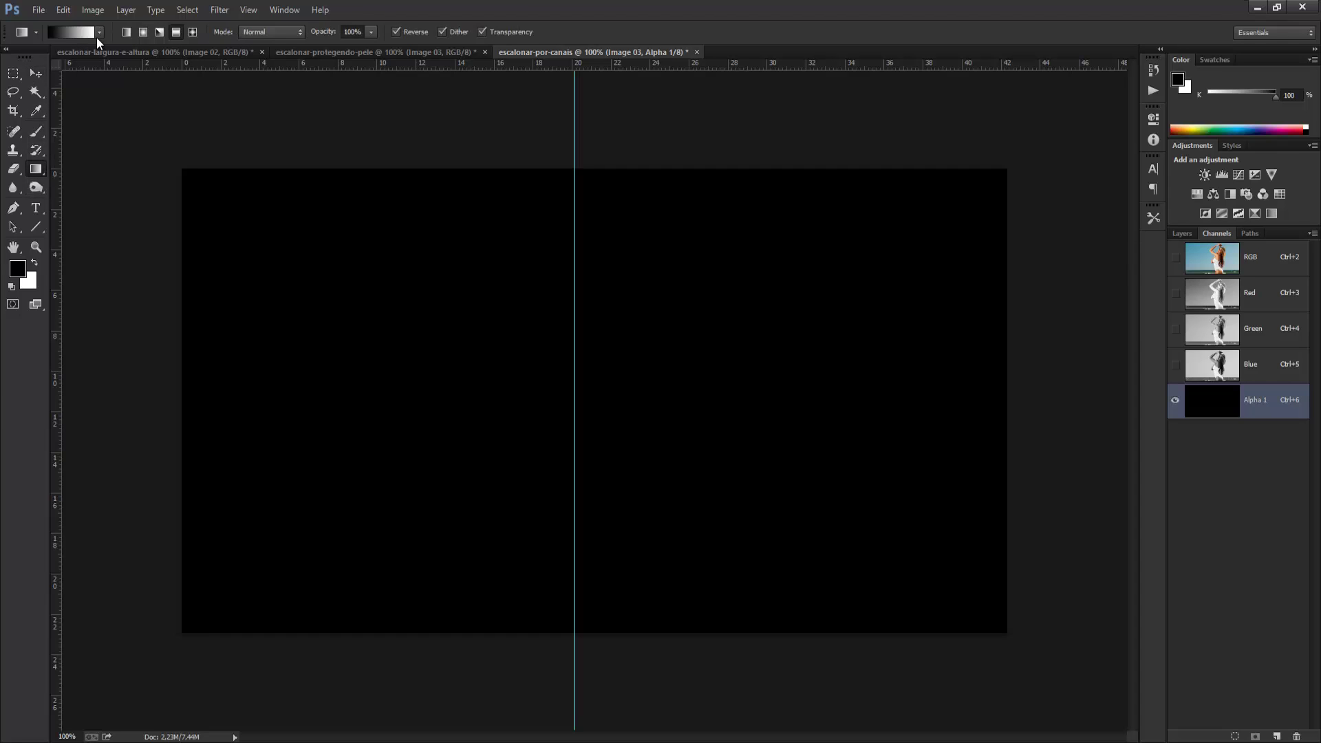
left_click(96, 35)
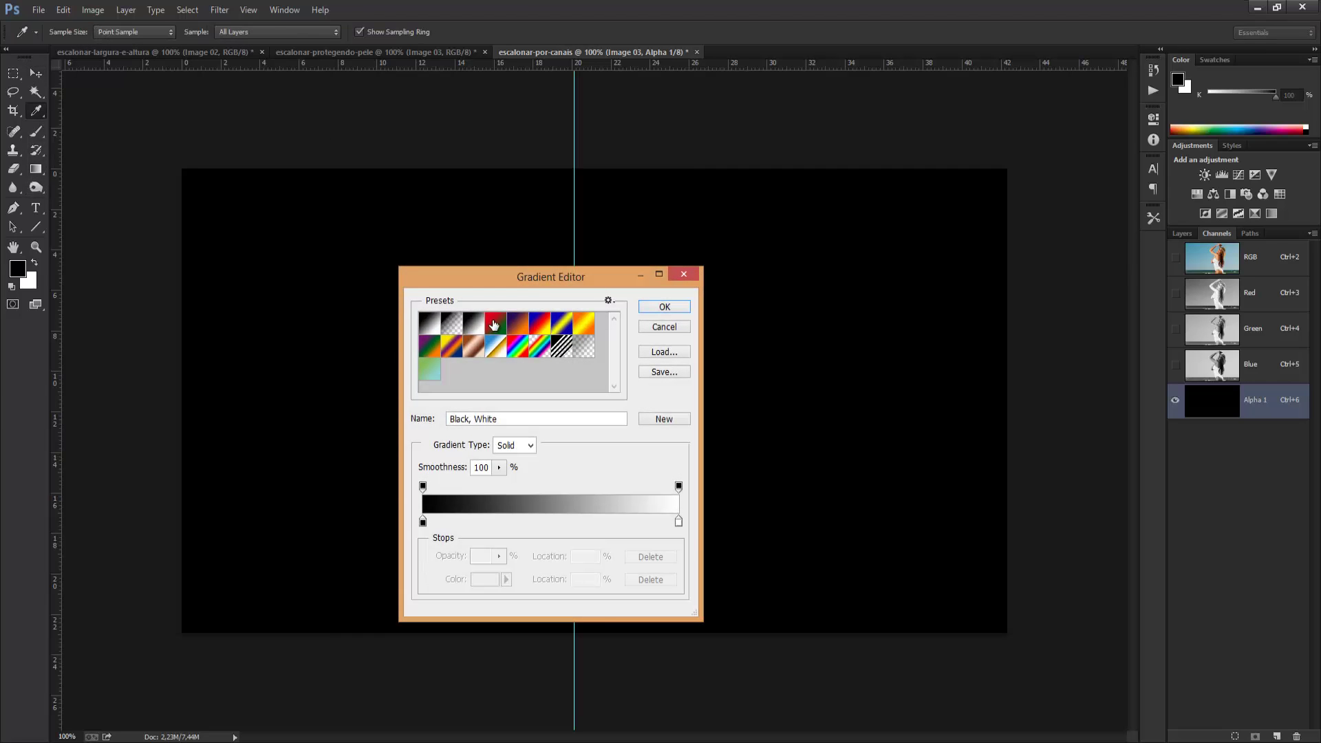
left_click(663, 307)
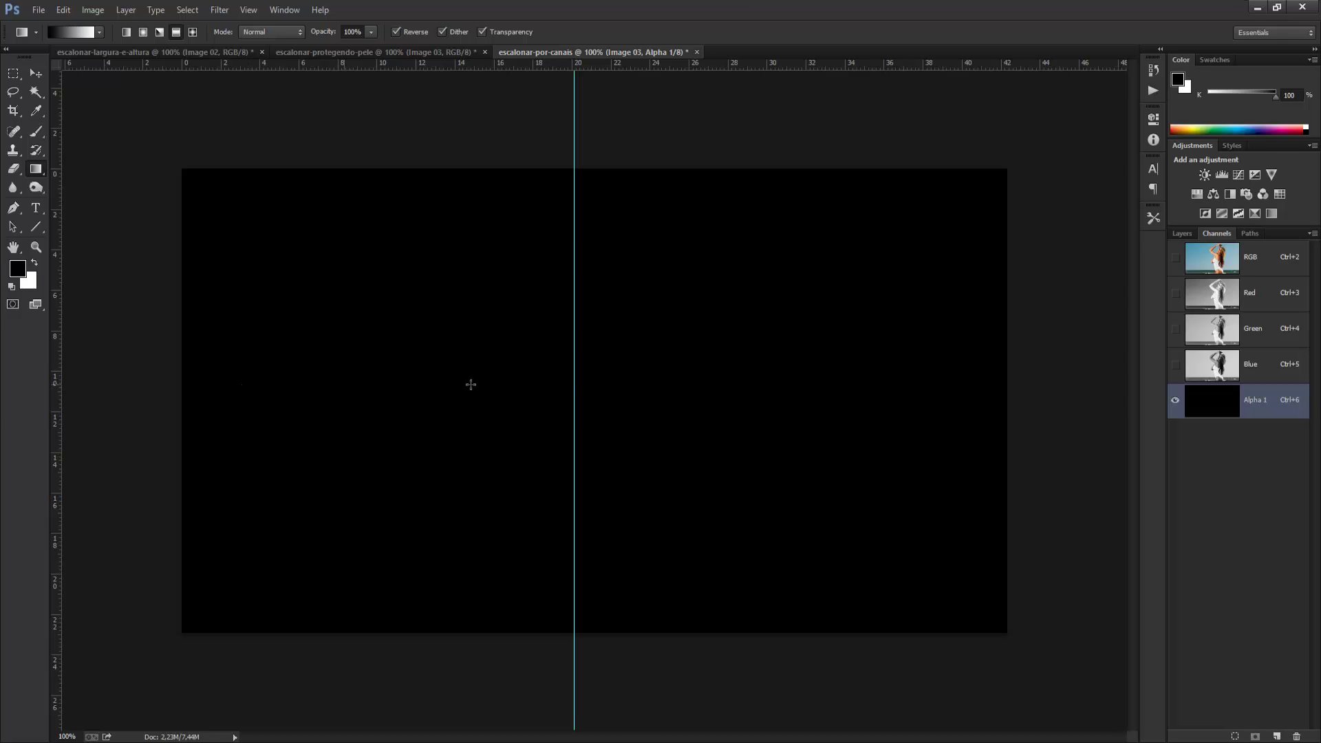
Return to the full-colour view of the Image 03 layer with the Rectangular Marquee tool active.
left_click(1181, 231)
key("ctrl+2")
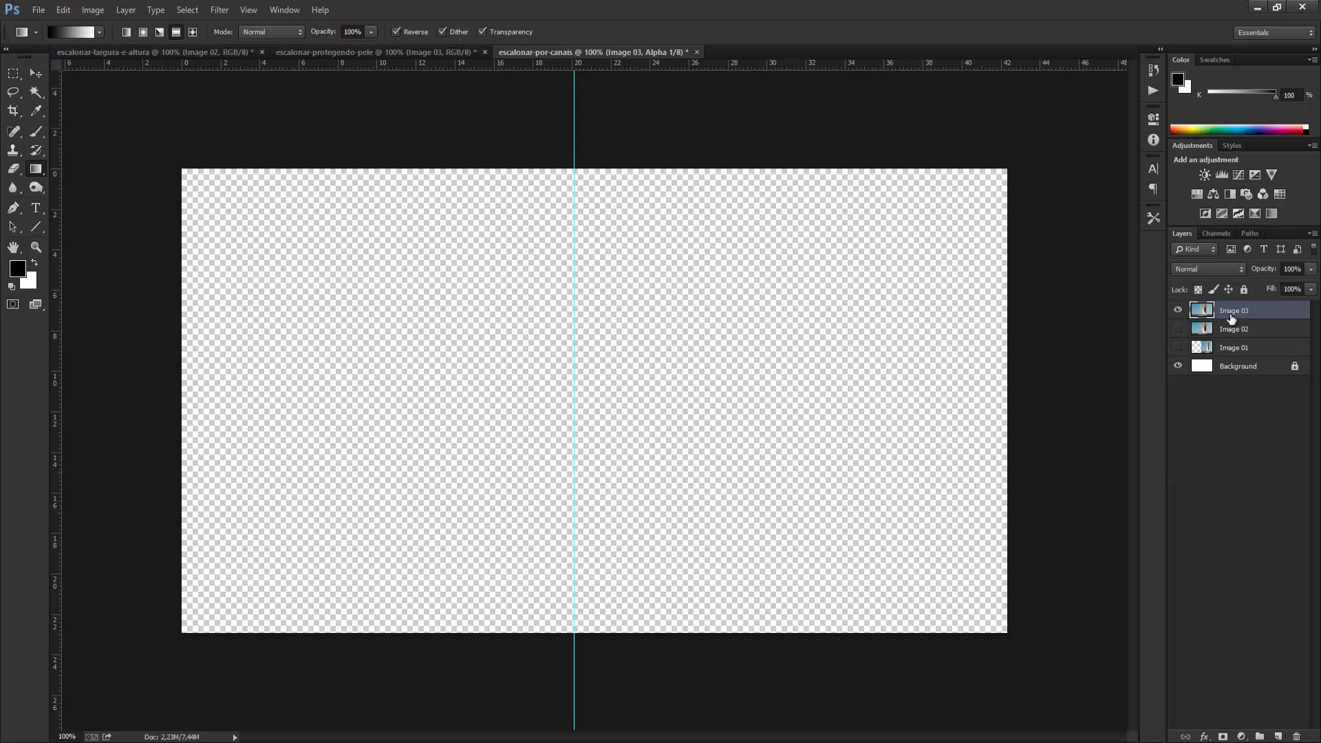
key("x")
left_click(16, 74)
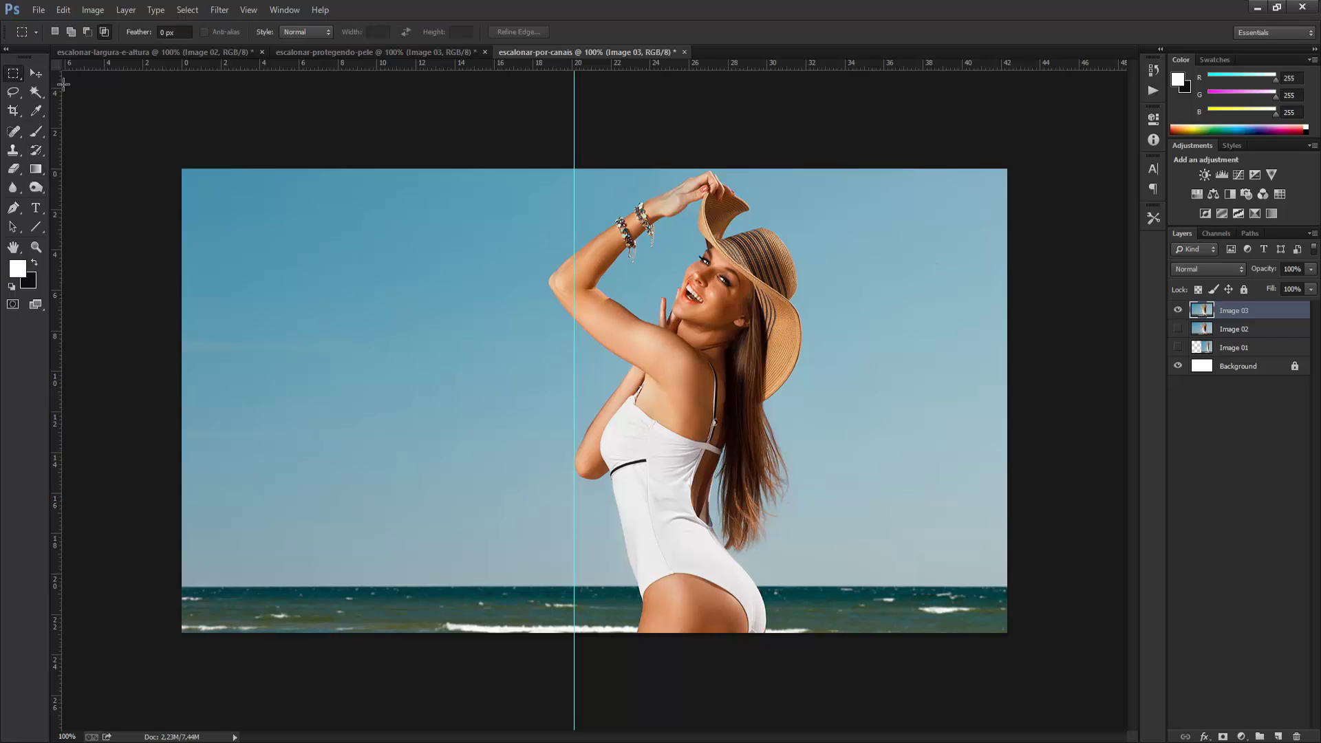
left_click_drag(497, 157, 824, 638)
key("ctrl+shift+i")
key("ctrl+d")
left_click_drag(553, 166, 773, 688)
key("ctrl+d")
Draw a rectangular selection around the woman over the full image height and activate the Alpha 1 channel.
left_click_drag(537, 165, 817, 633)
left_click(1215, 233)
left_click(1242, 408)
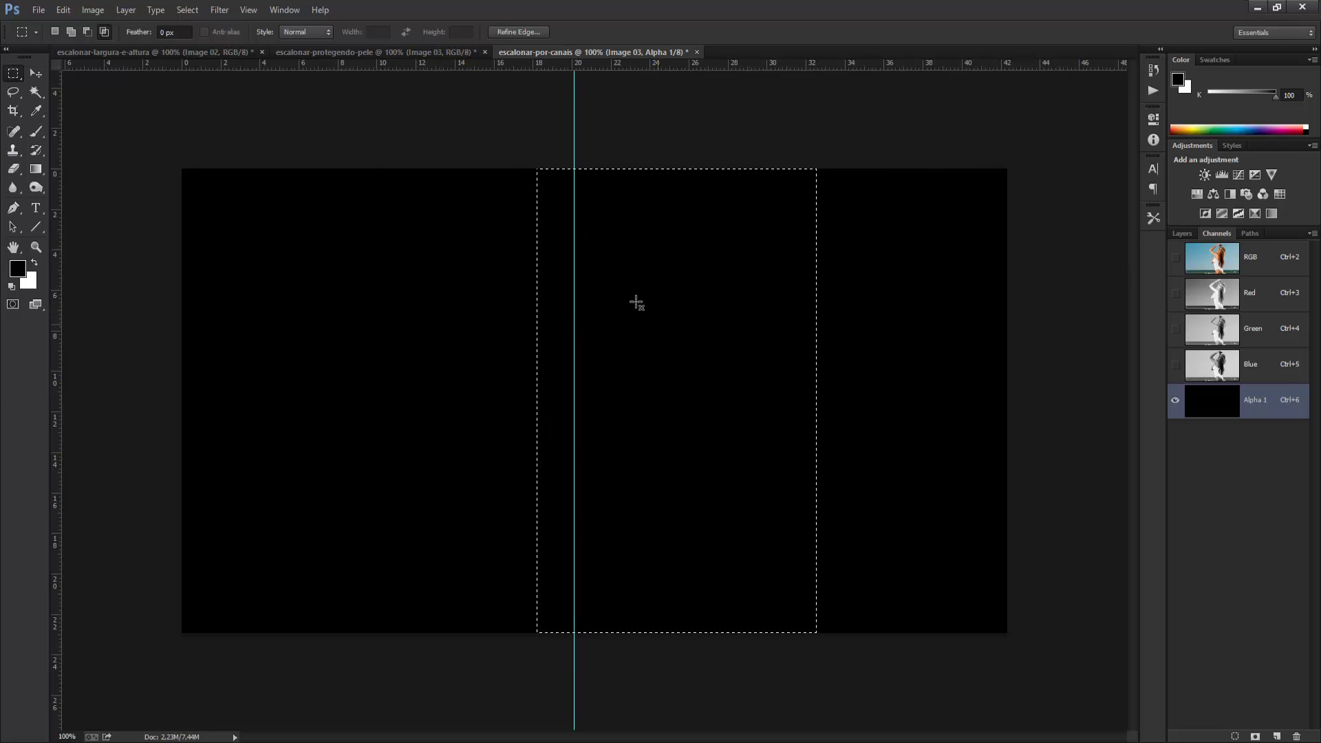
Fill the selection in the Alpha 1 channel with a reflected gradient, white over the woman and fading to black on both sides.
left_click(34, 168)
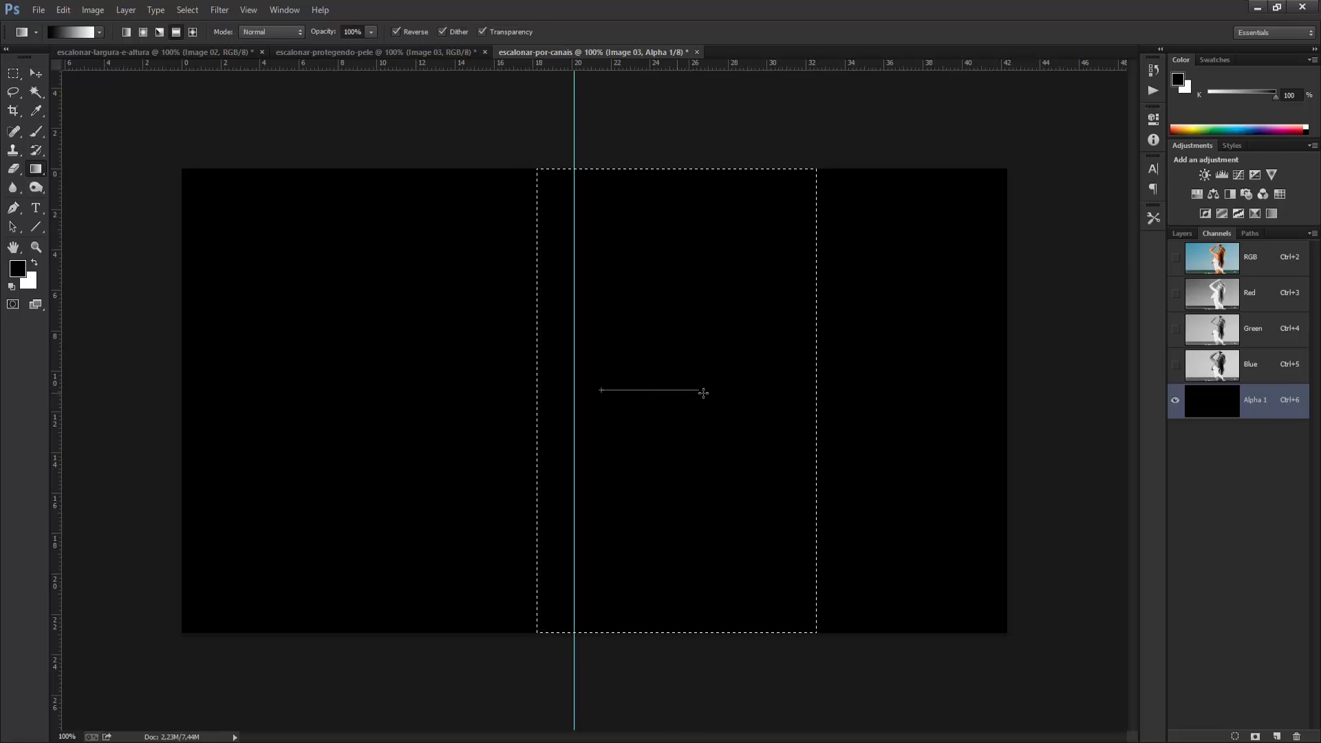
mouse_move(613, 394)
left_mouse_down()
mouse_move(772, 401)
mouse_move(746, 408)
left_mouse_up()
left_click_drag(681, 434, 752, 426)
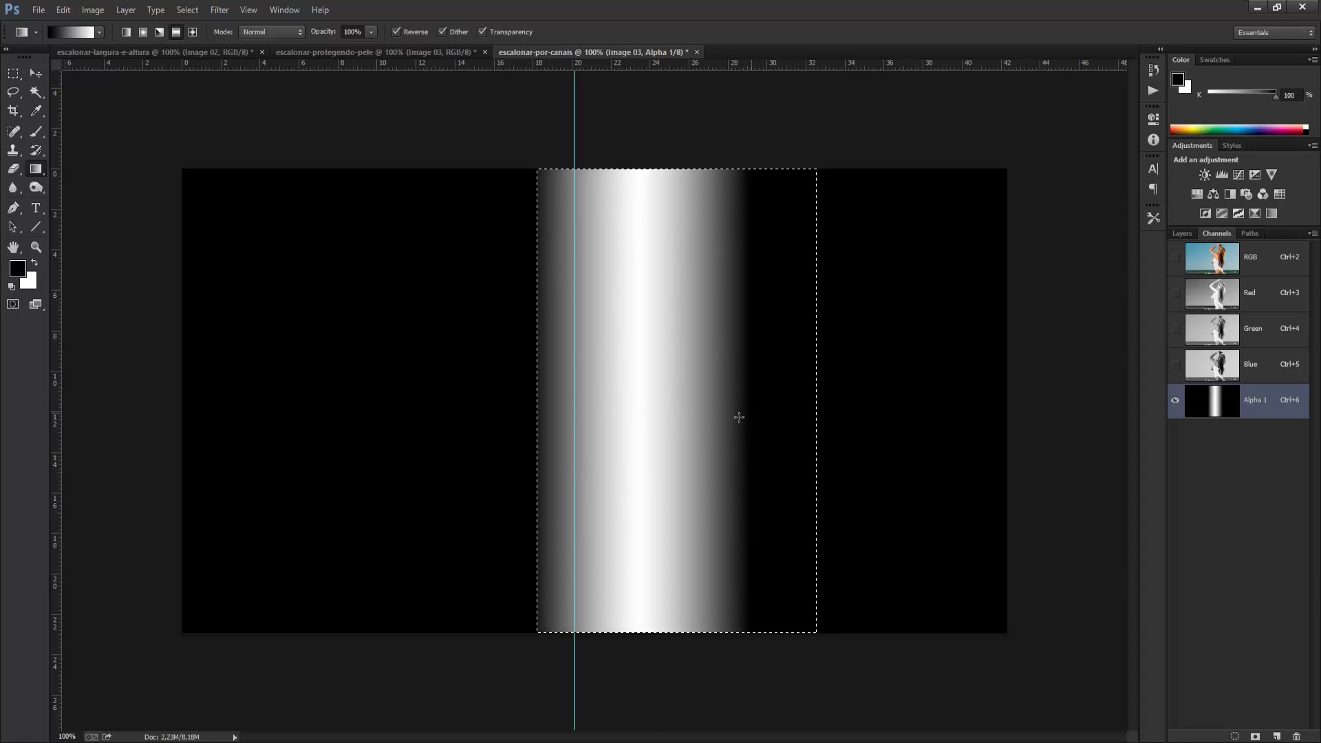
left_click_drag(663, 404, 805, 412)
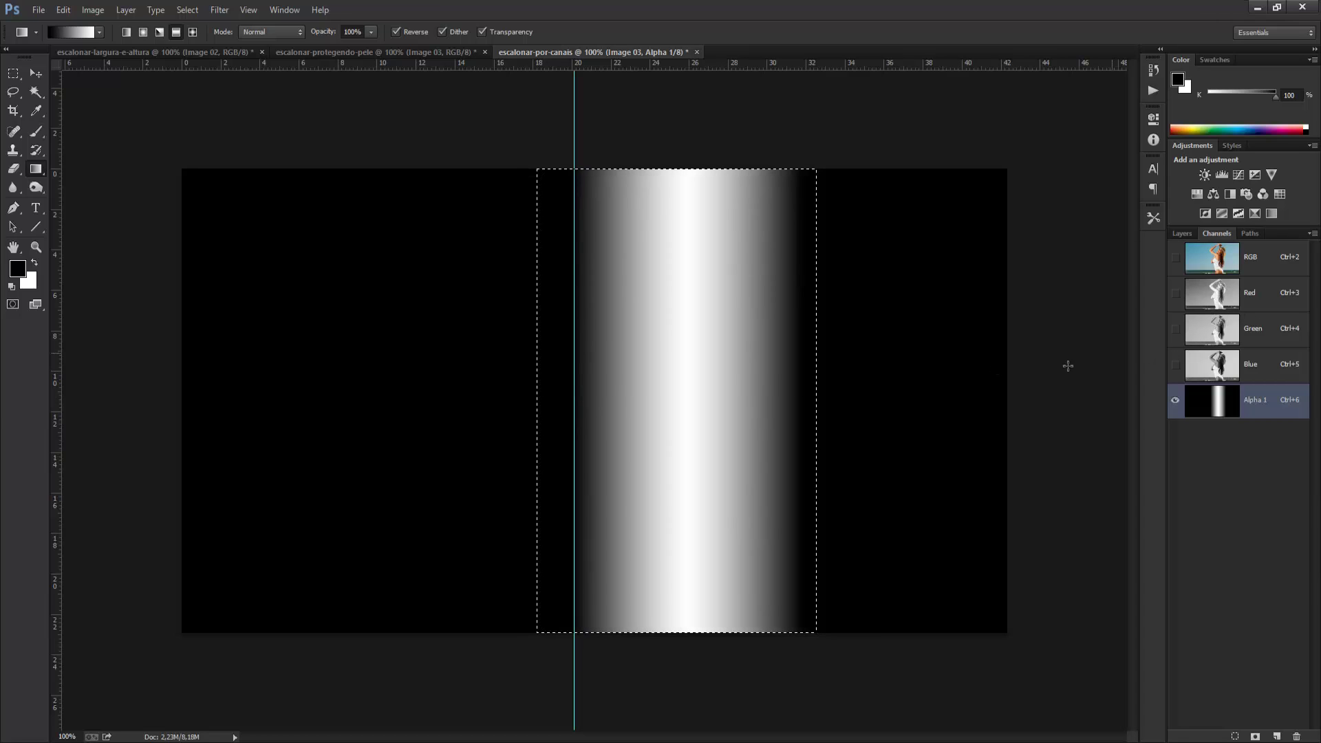
Clear the selection and return from the Alpha 1 channel to the RGB composite and the layer list.
left_click(13, 92)
key("ctrl+d")
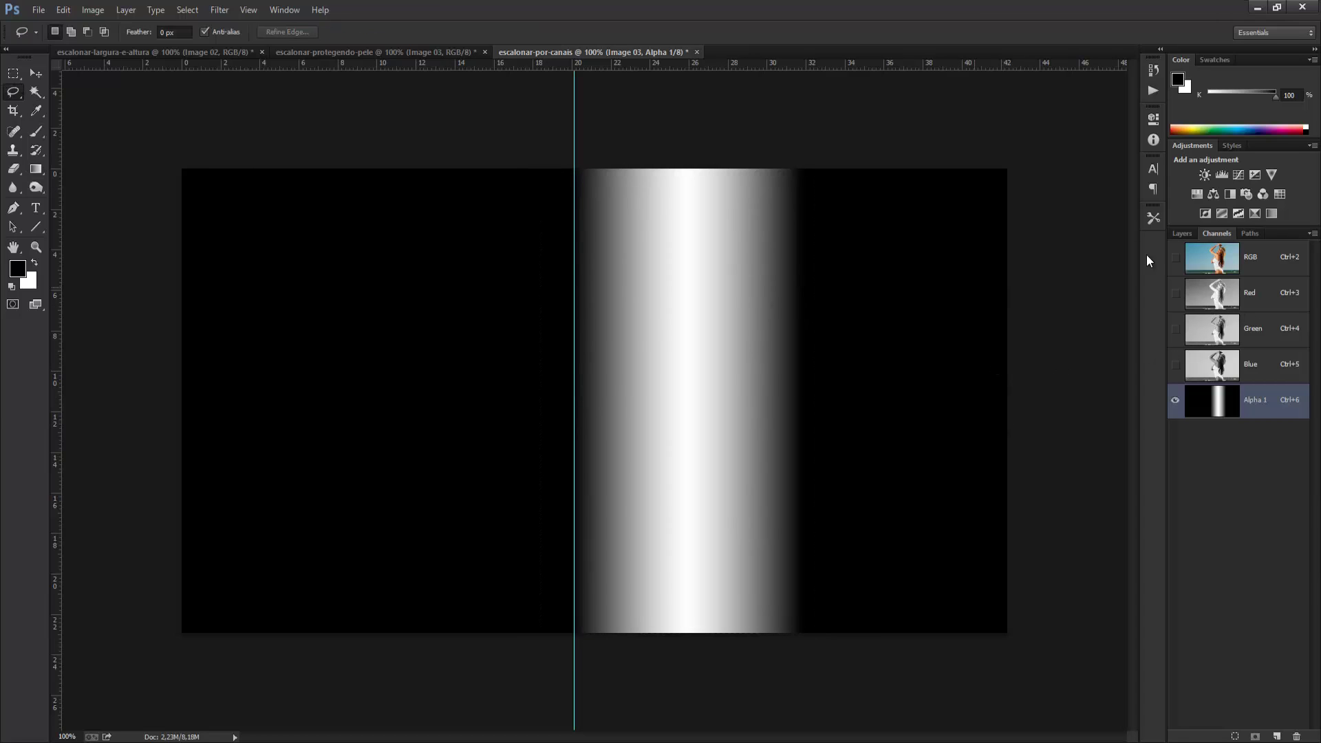
left_click(1250, 256)
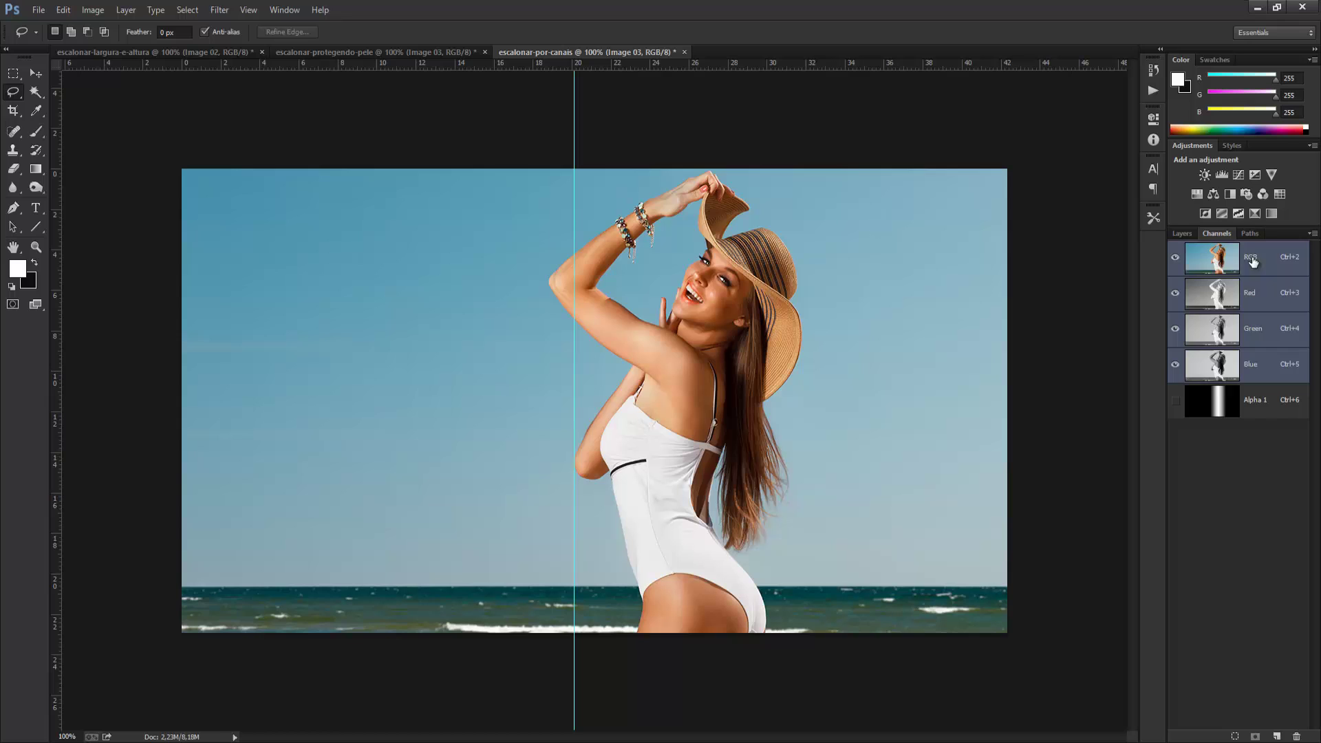
left_click(1182, 233)
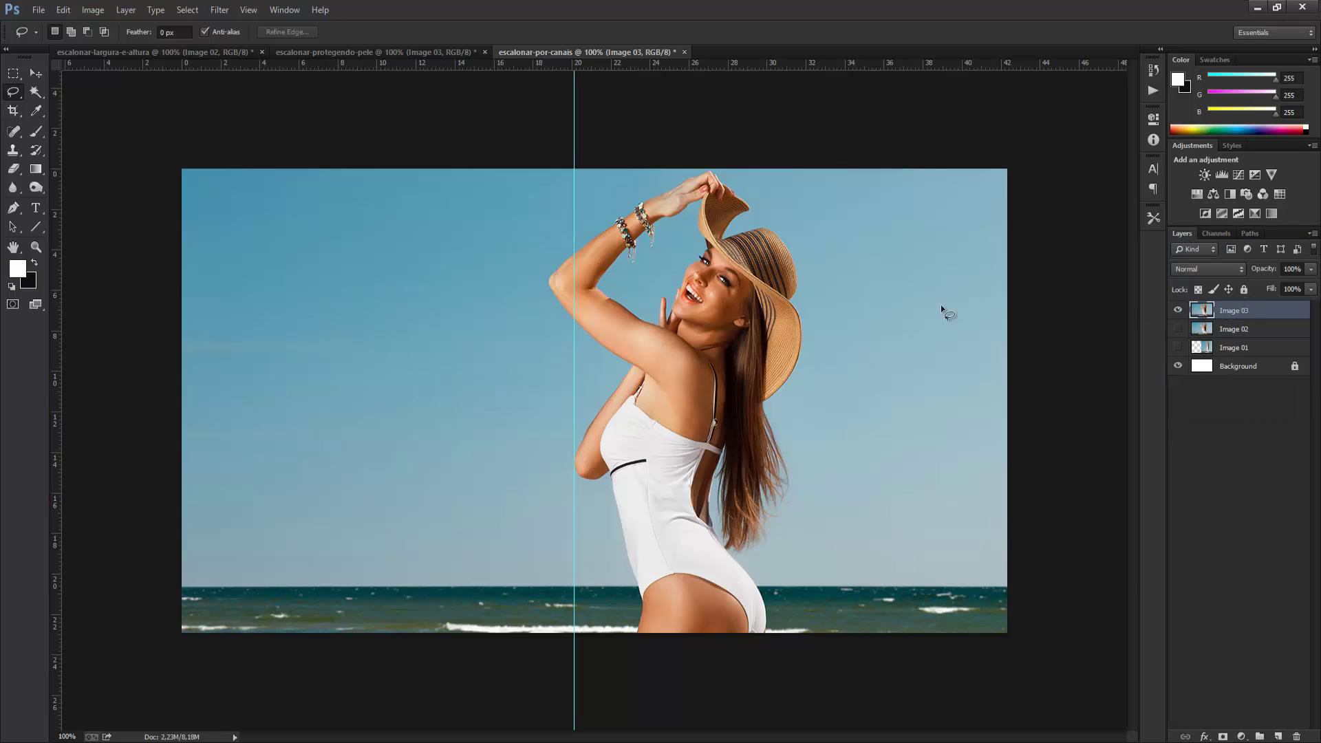
Narrow the Image 03 layer to 31.33% width with Content-Aware Scale, moving its left edge inward with no channel protected.
left_click(63, 10)
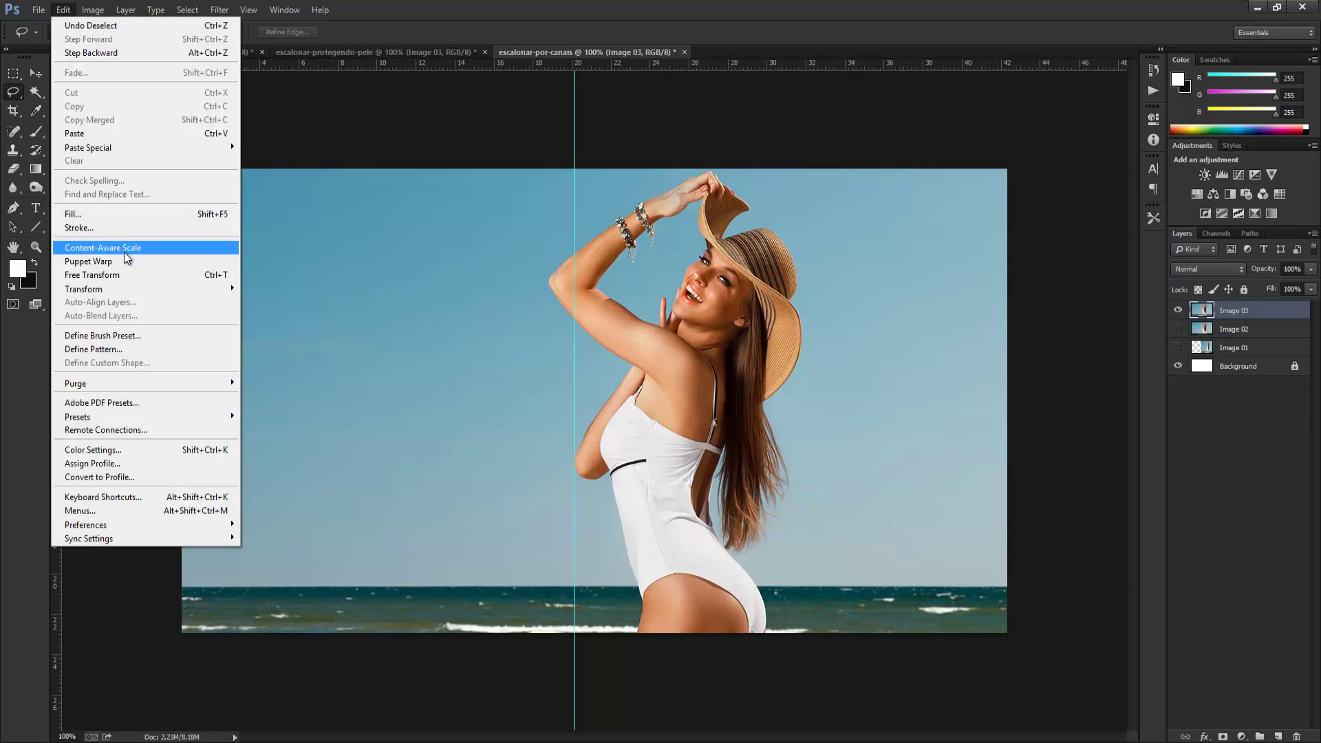
left_click(143, 246)
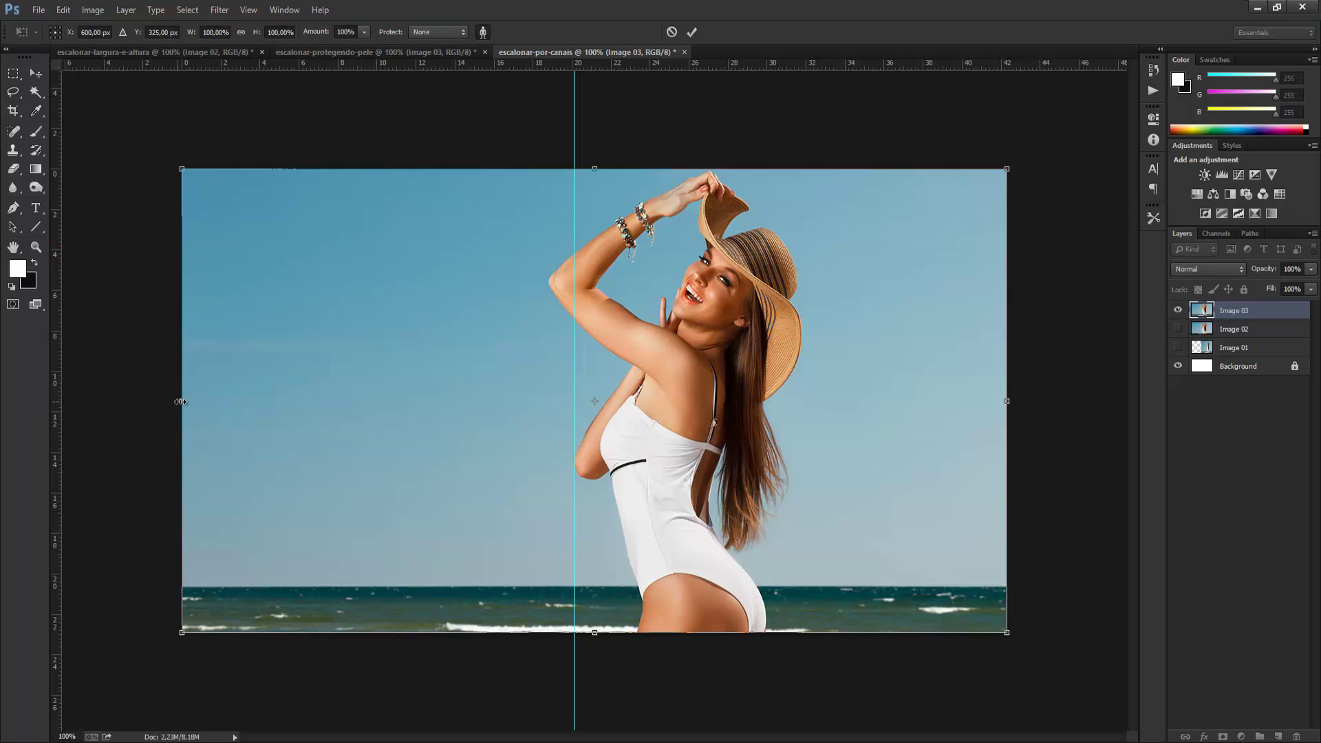
left_click_drag(180, 402, 742, 413)
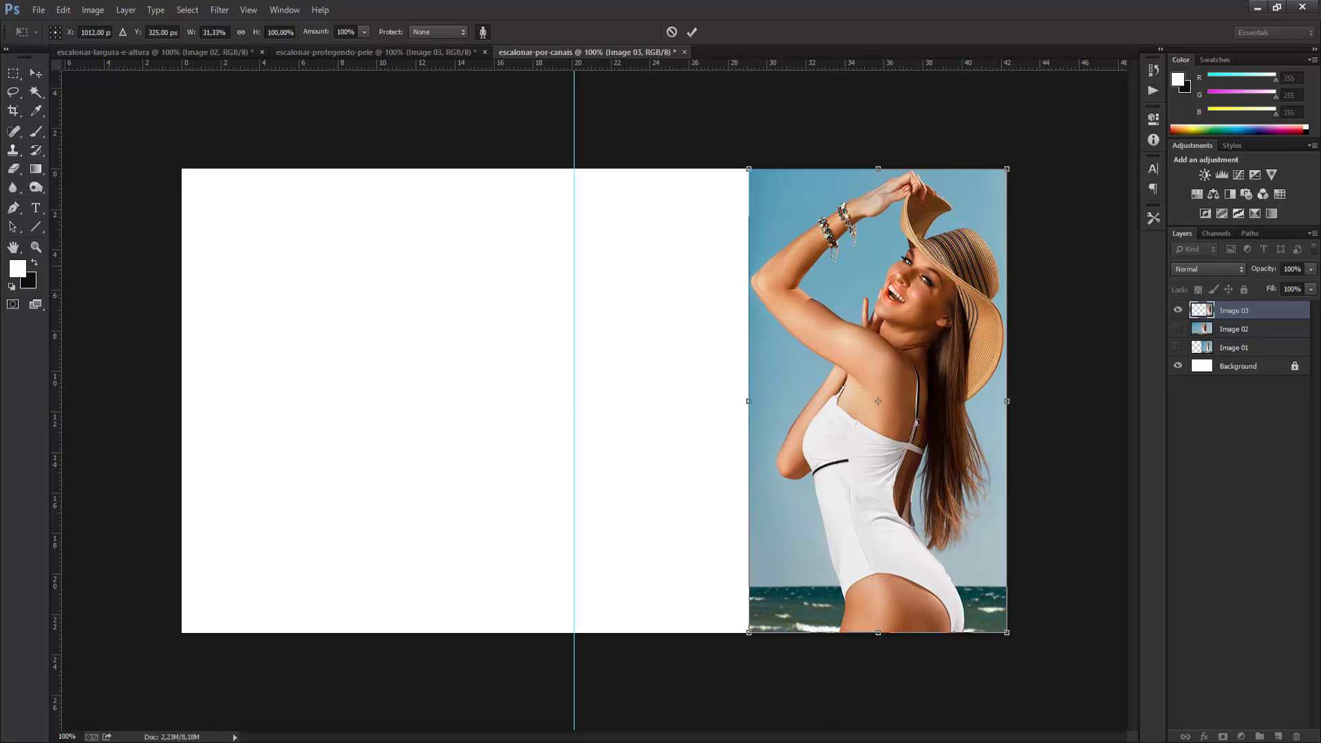
left_click(36, 72)
key("Escape")
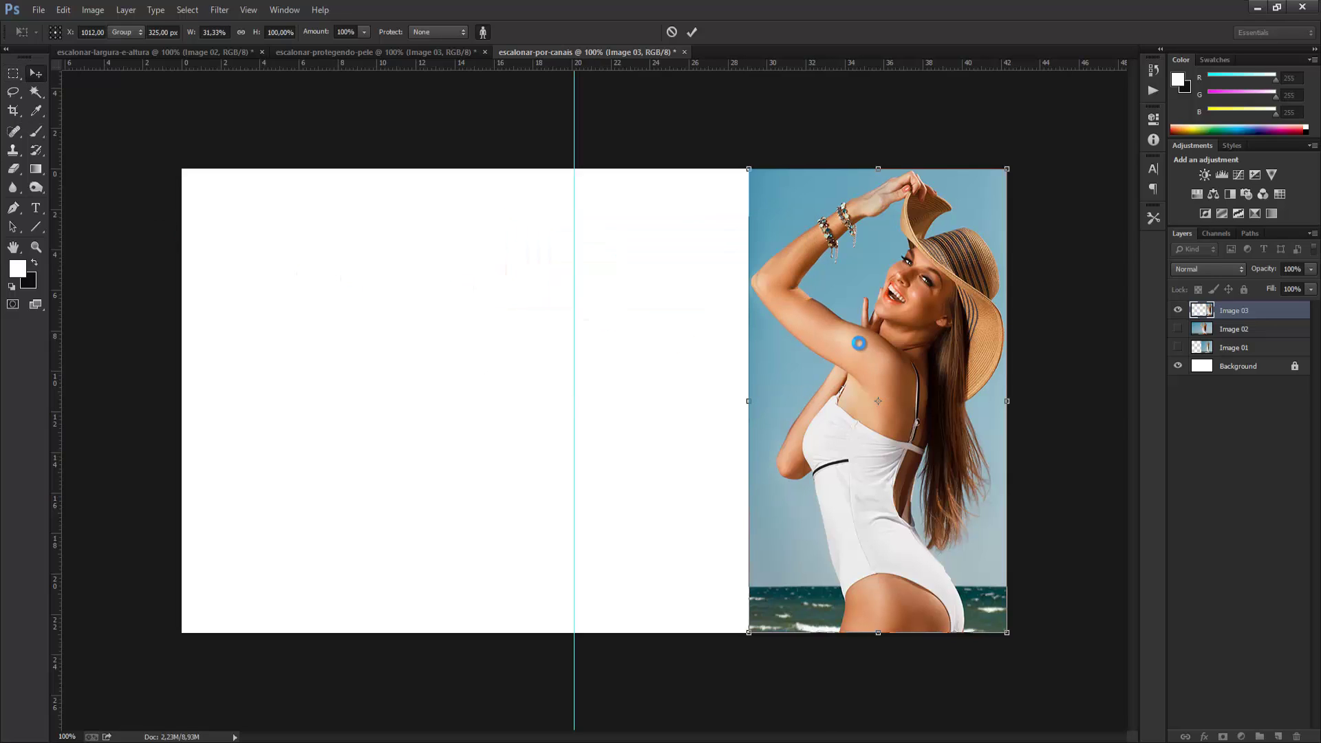
Undo the Content-Aware Scale made without channel protection and keep the Image 03 layer selected.
left_click(1176, 329)
left_click(1177, 331)
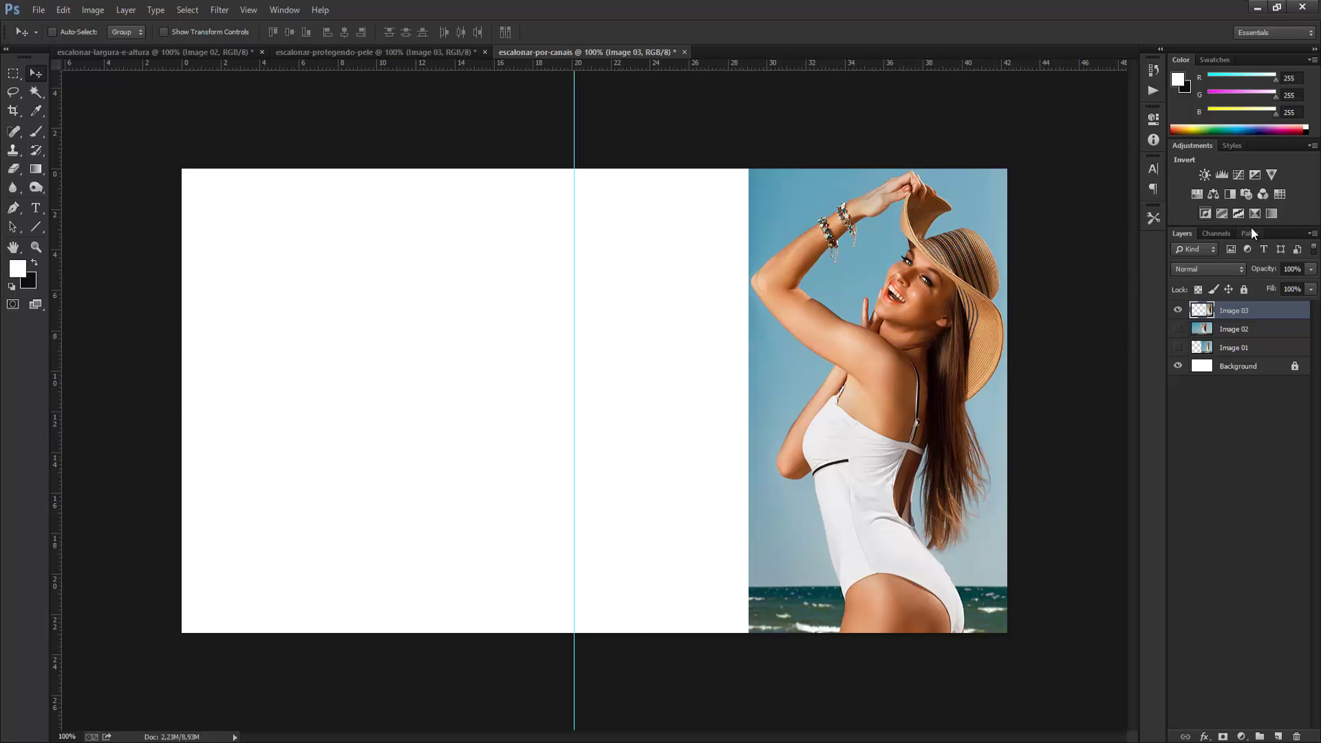
left_click(1215, 234)
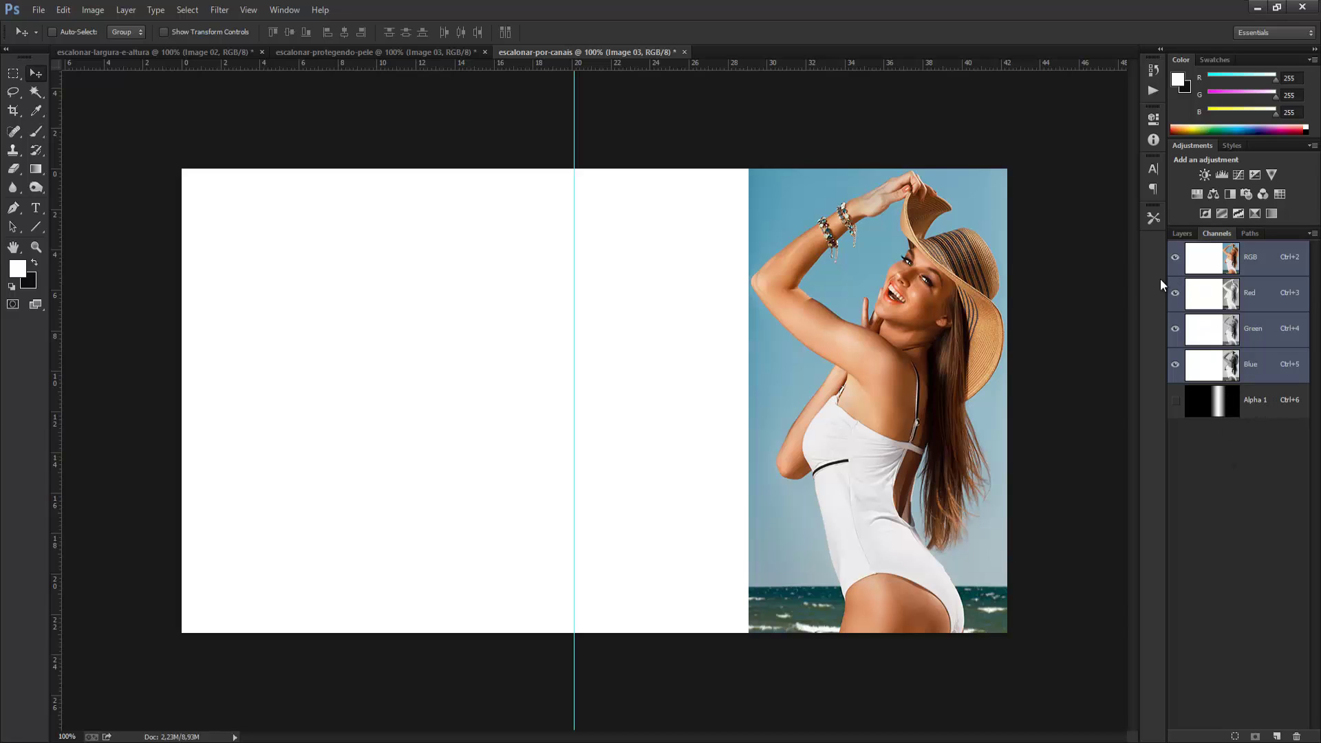
left_click(1182, 234)
key("alt+bracketleft")
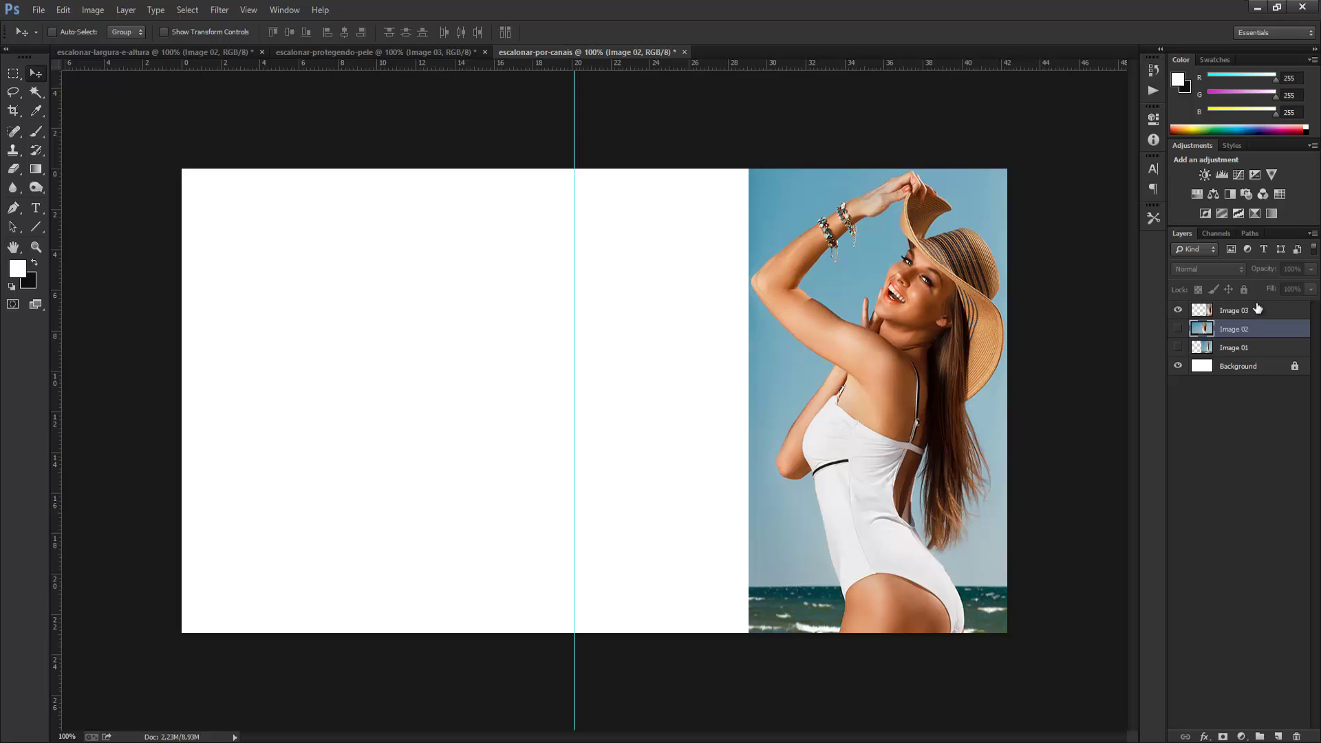
left_click(1258, 307)
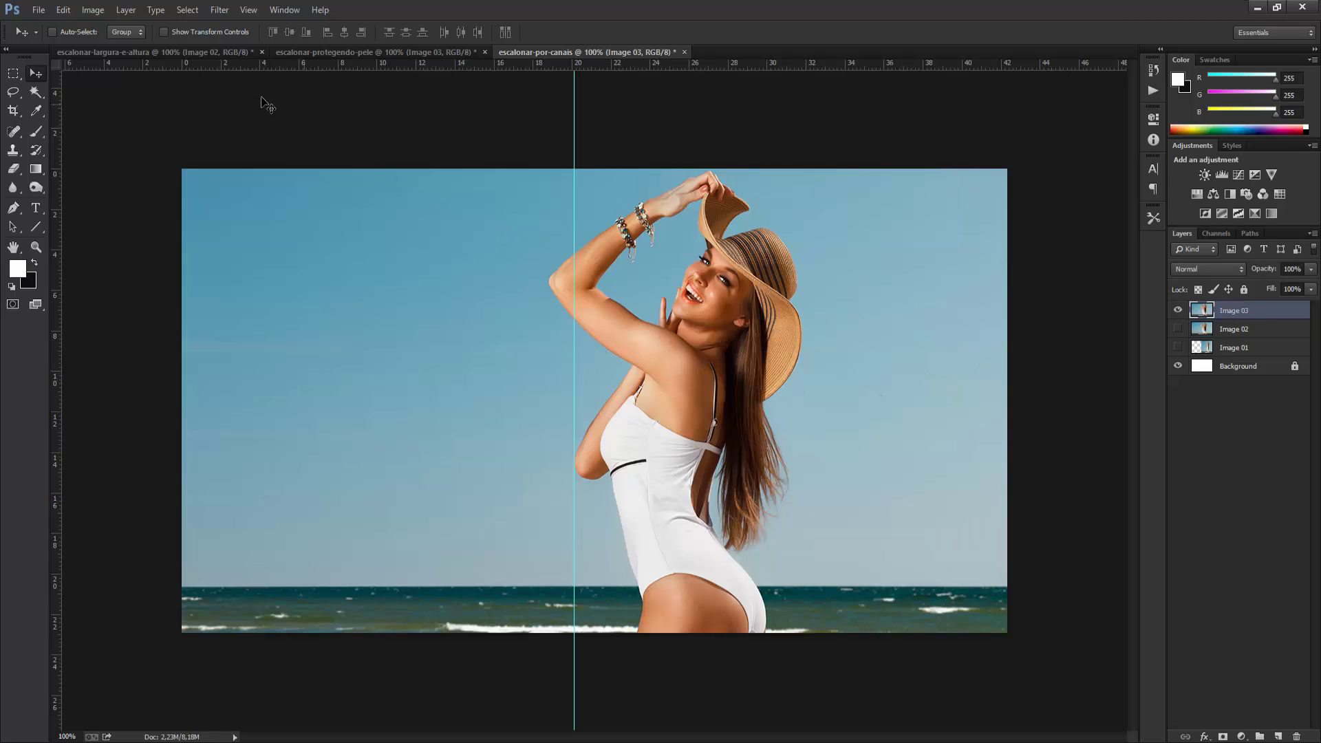
Narrow the Image 03 layer to 31.83% width with Content-Aware Scale, protecting the Alpha 1 channel.
left_click(63, 10)
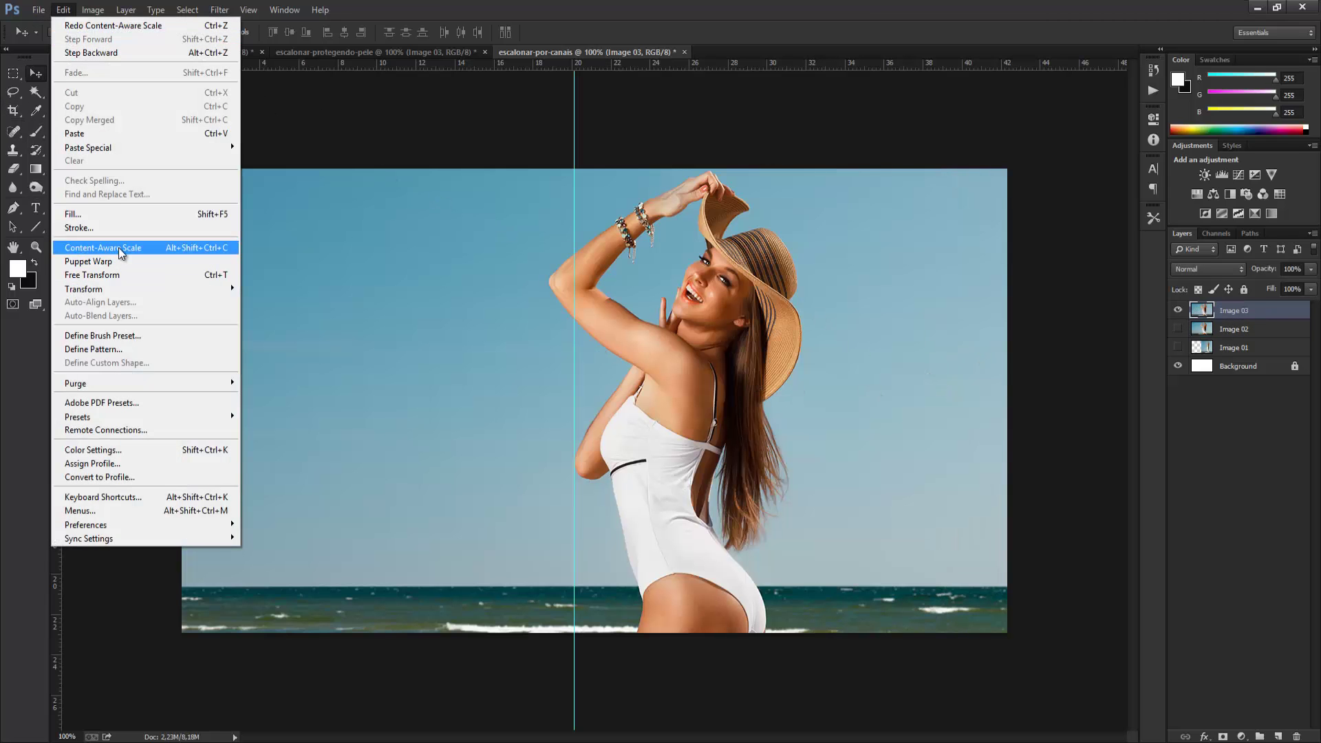
left_click(119, 248)
left_click(427, 33)
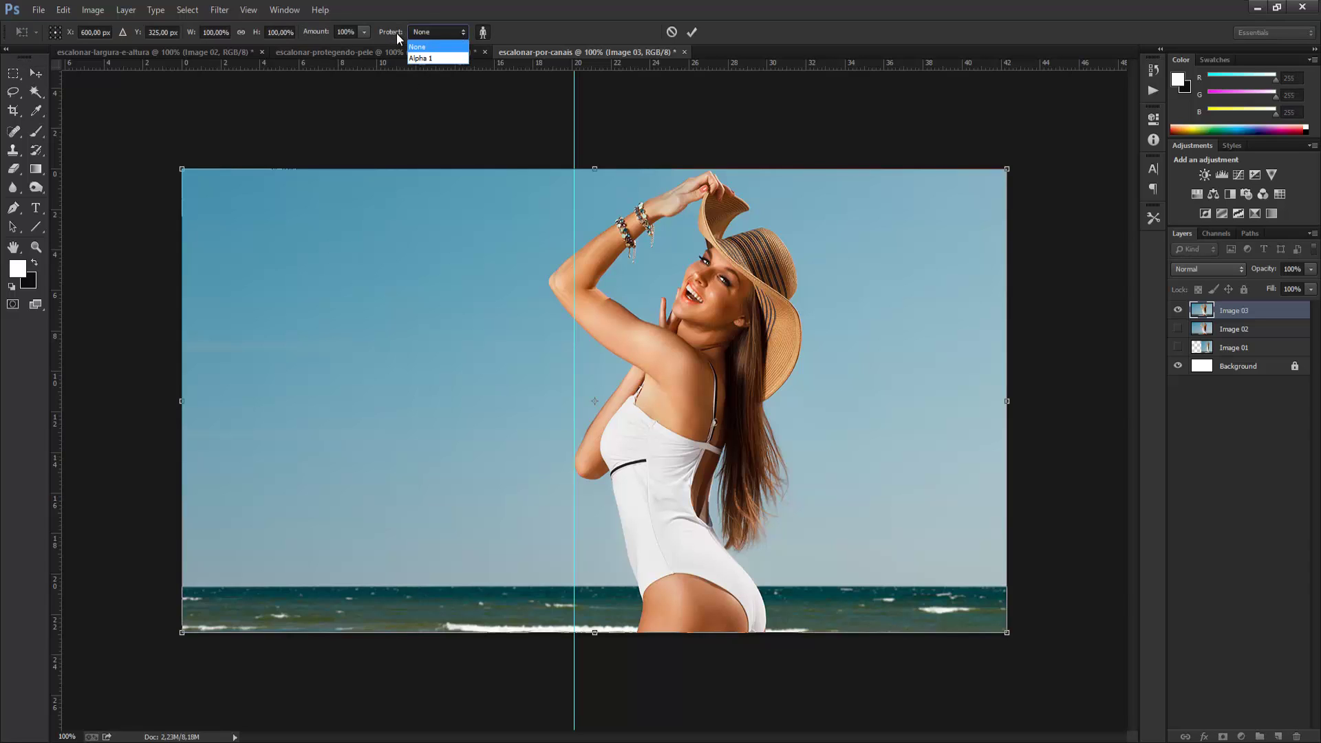
left_click(421, 59)
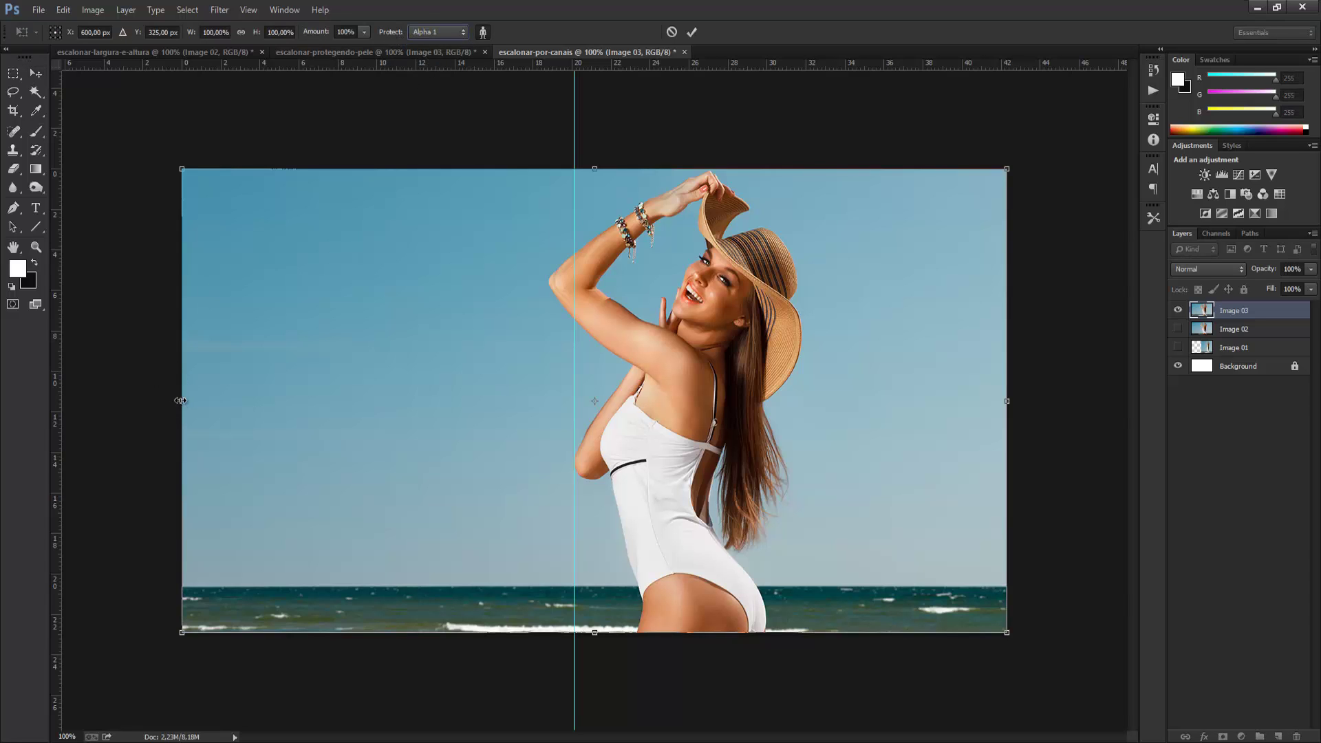
left_click_drag(180, 400, 744, 393)
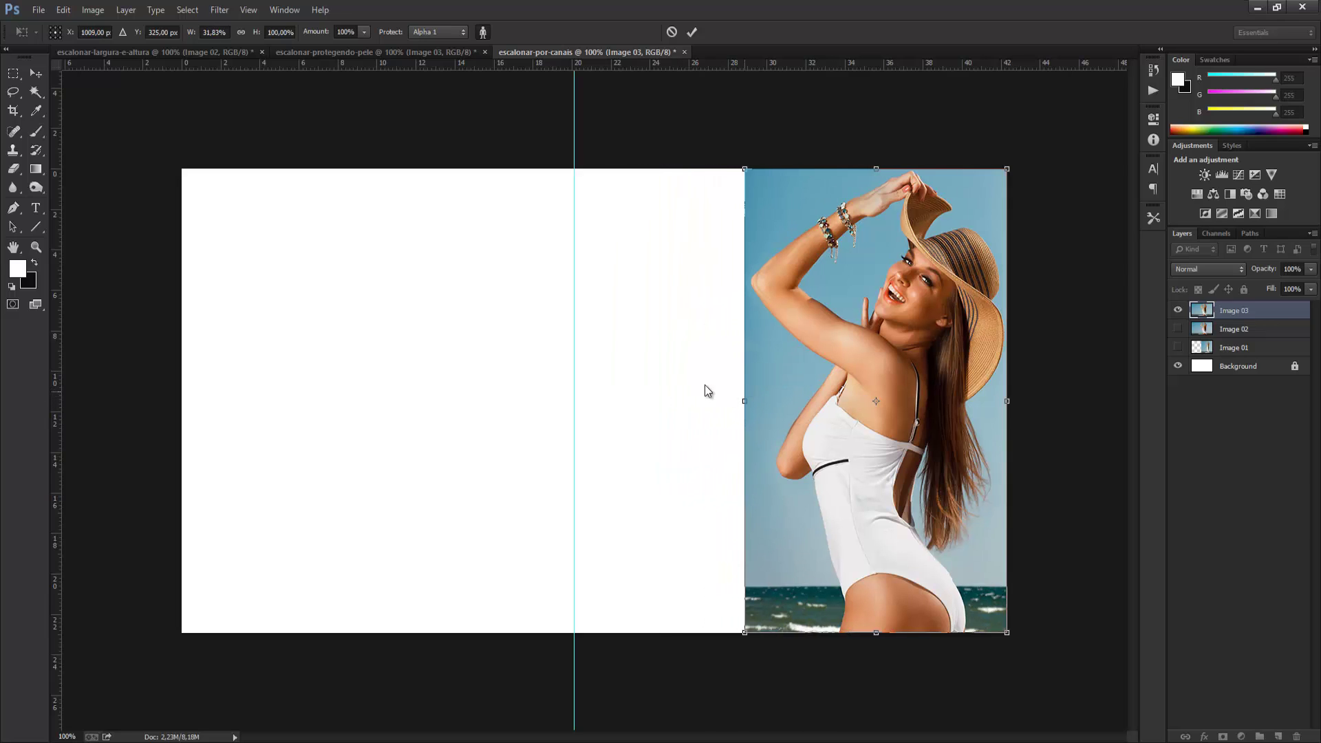
left_click(35, 73)
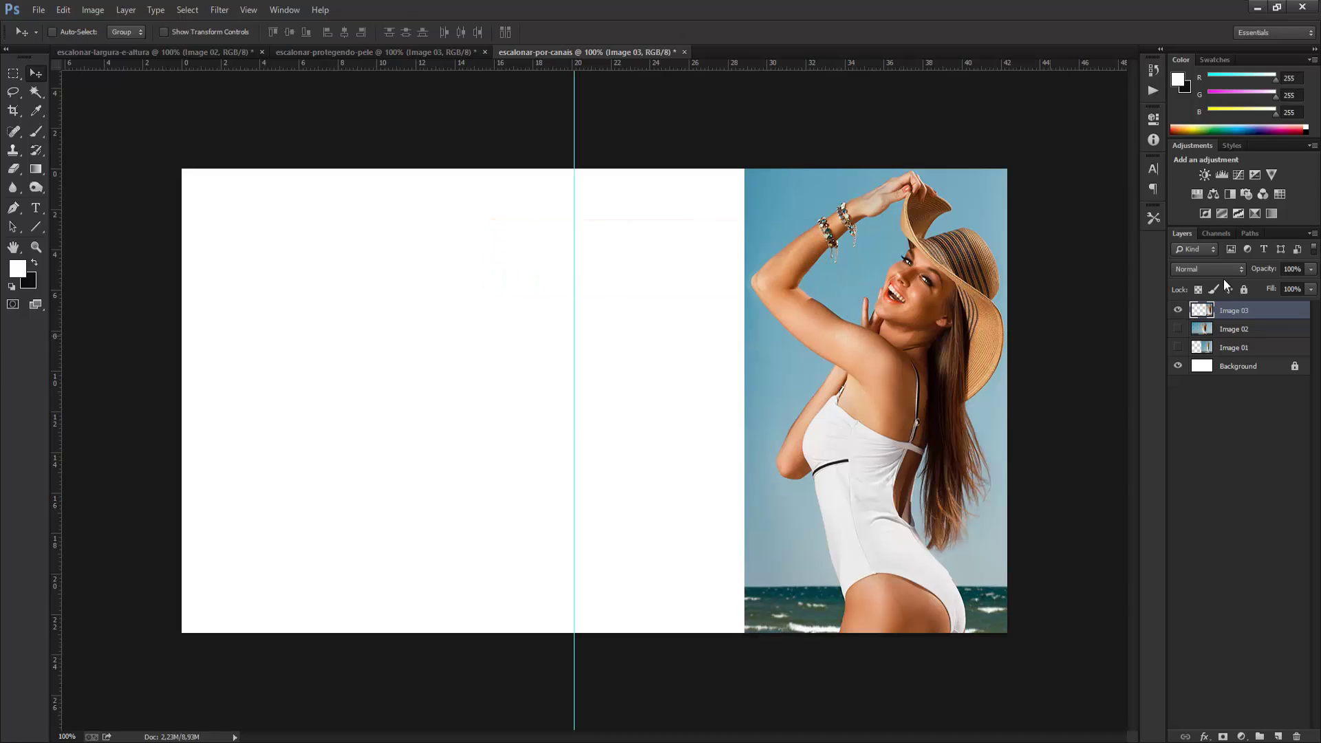
left_click(1214, 235)
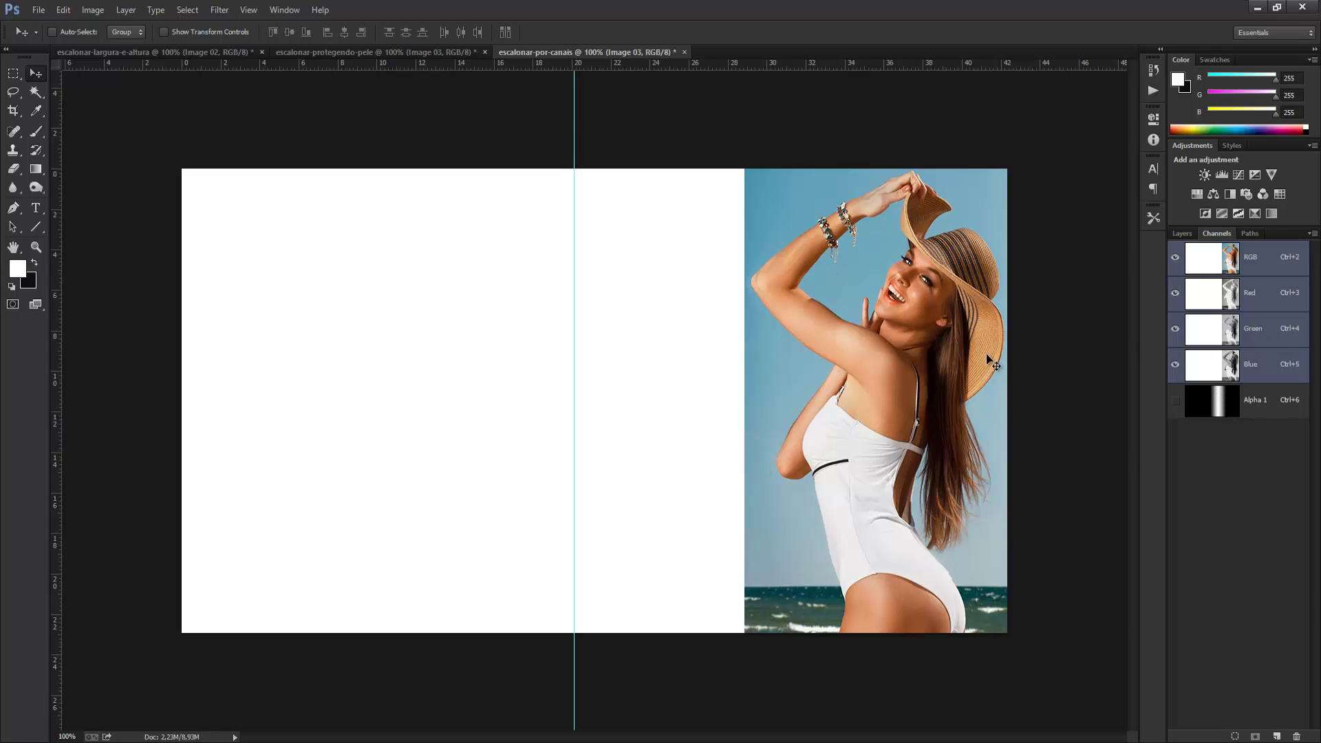
left_click(1187, 234)
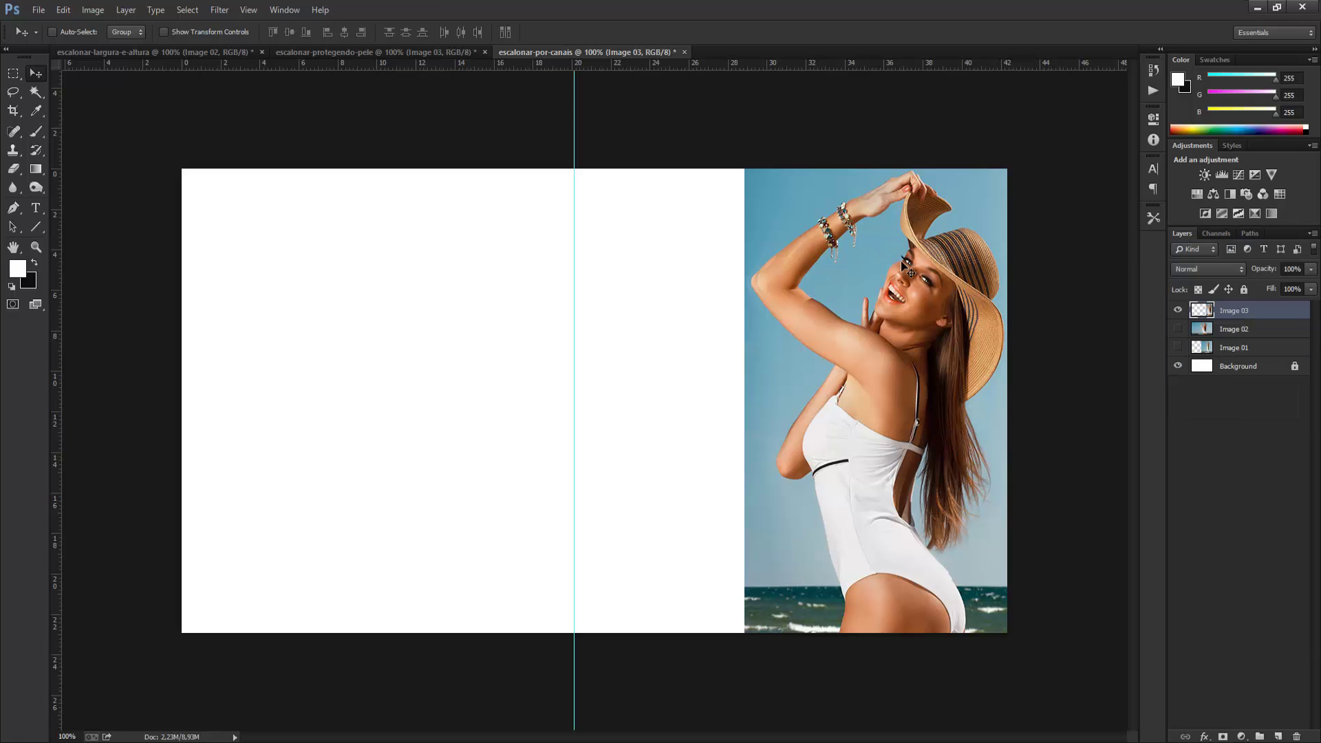
key("ctrl+t")
left_click(62, 9)
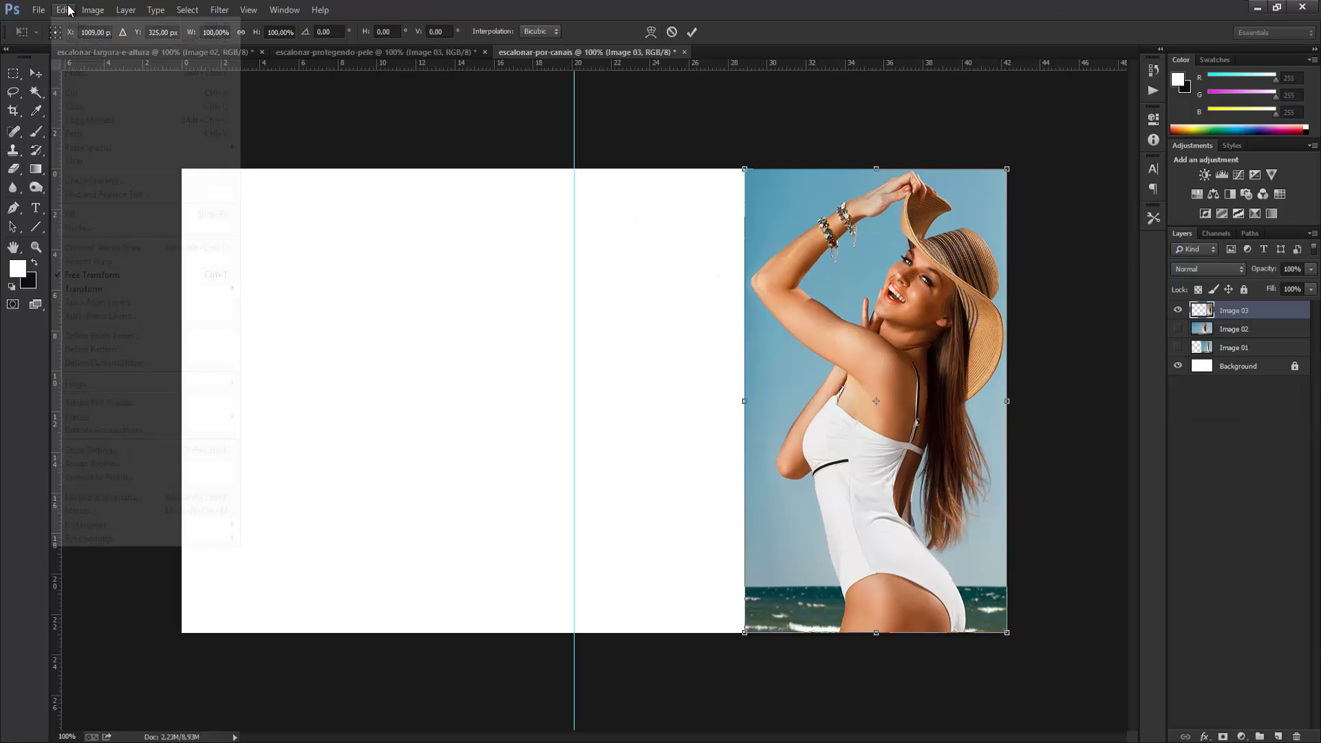
left_click(35, 75)
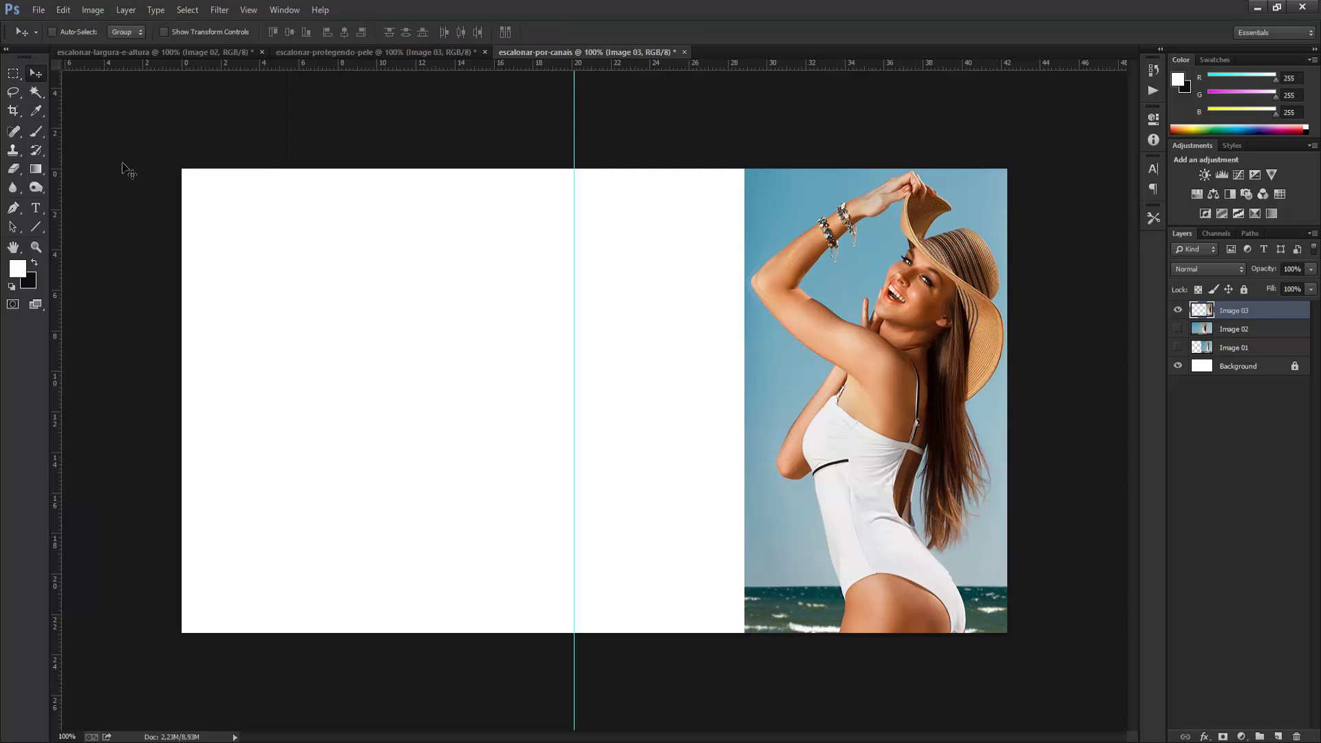
Select and show the Image 02 layer, and hide the Image 03 layer.
left_click(1201, 330)
left_click(1178, 329)
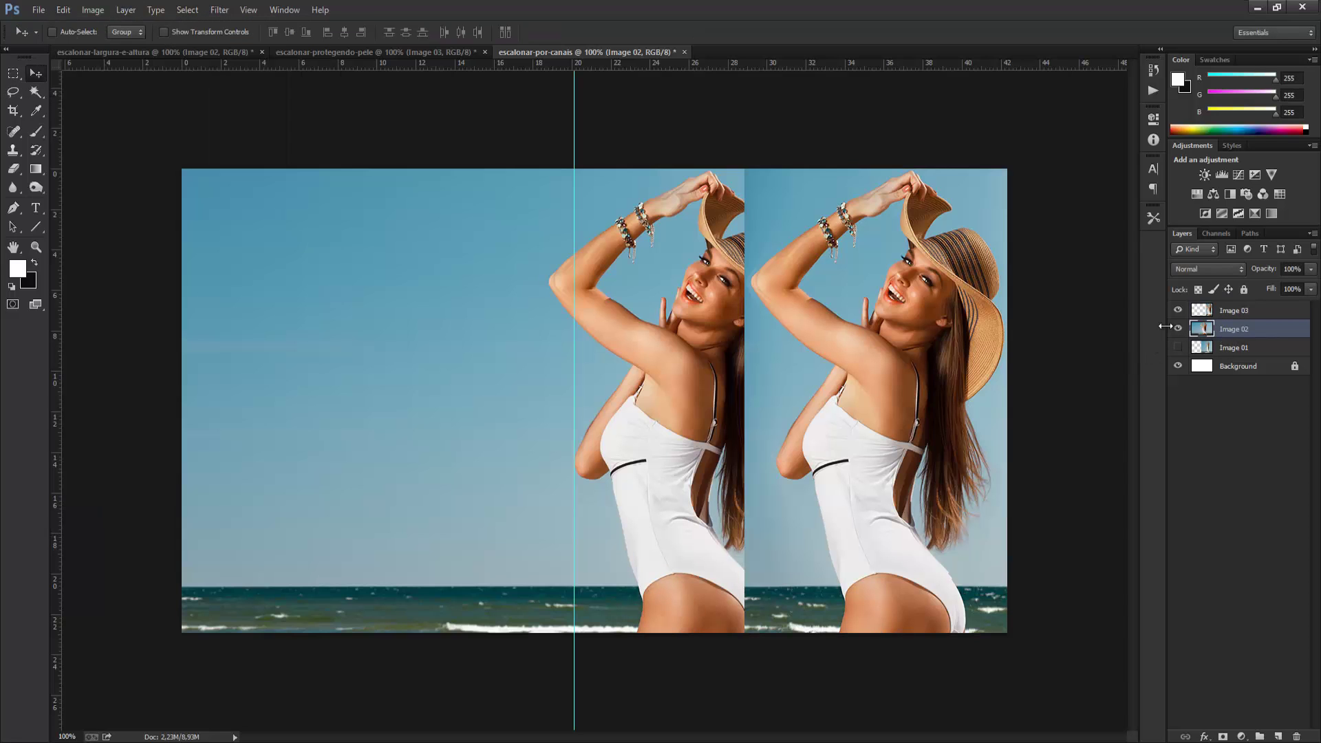
left_click(1178, 309)
Start Content-Aware Scale on the Image 02 layer, set its protection to the Alpha 1 channel, and discard the transformation.
left_click(63, 10)
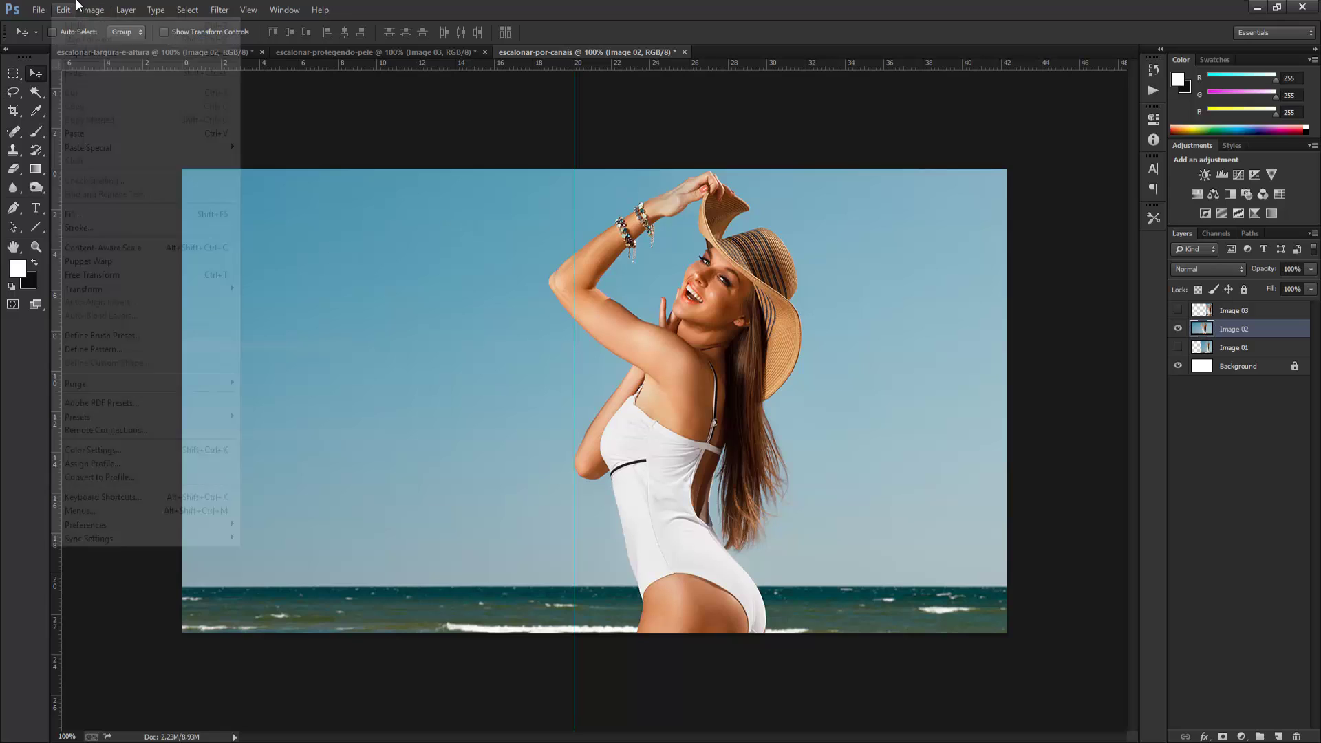
left_click(148, 247)
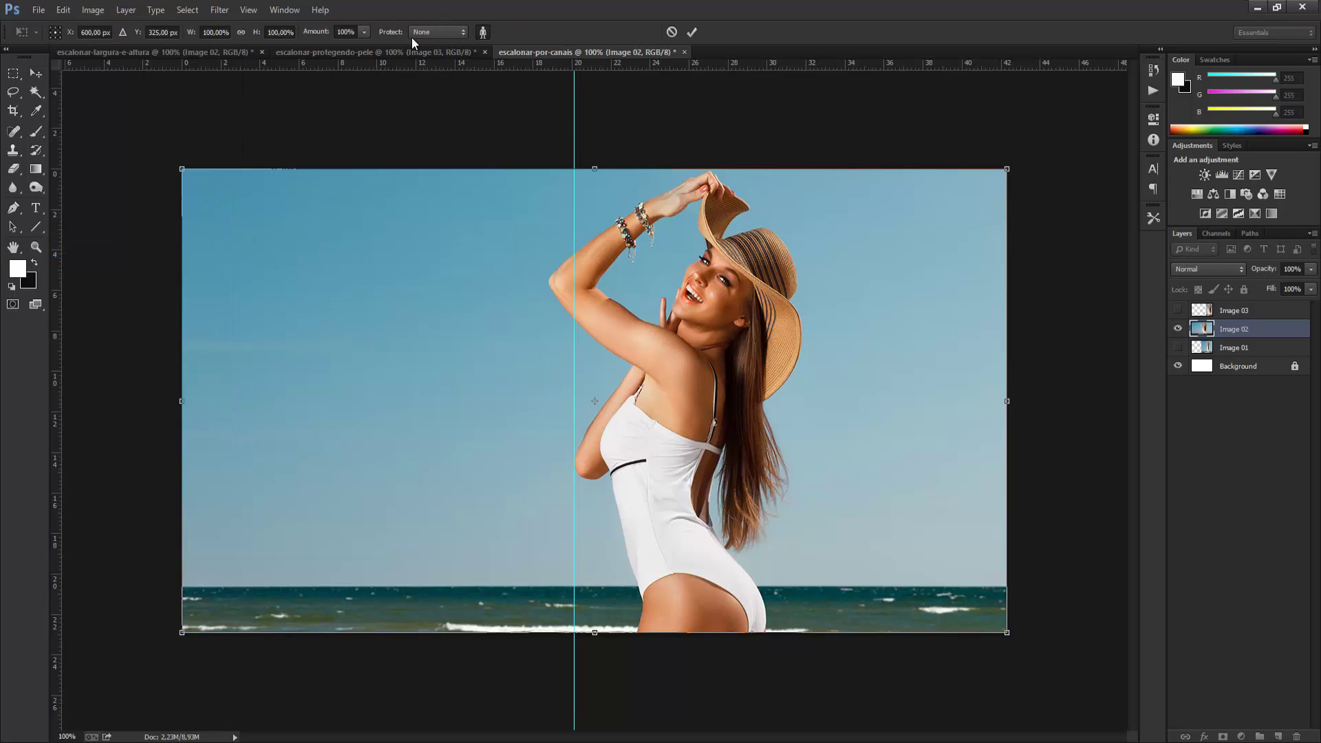
left_click(421, 32)
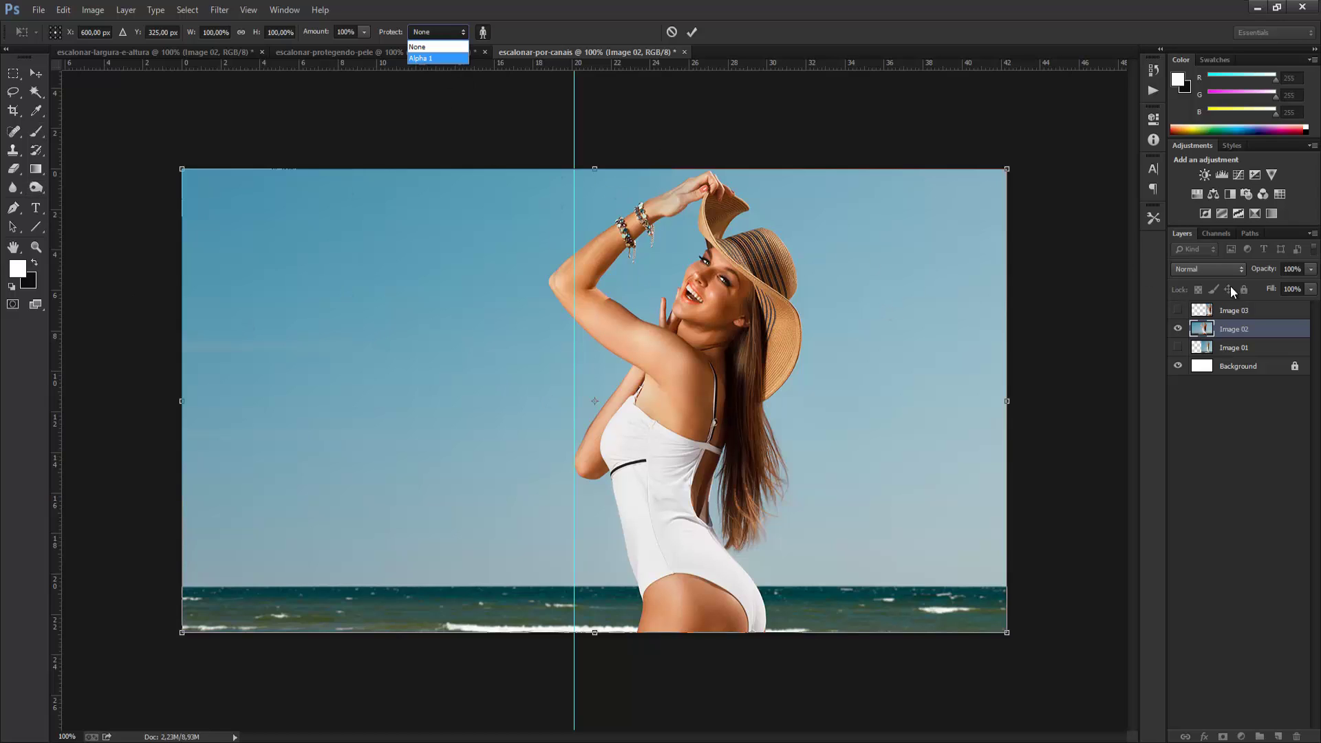
left_click(438, 58)
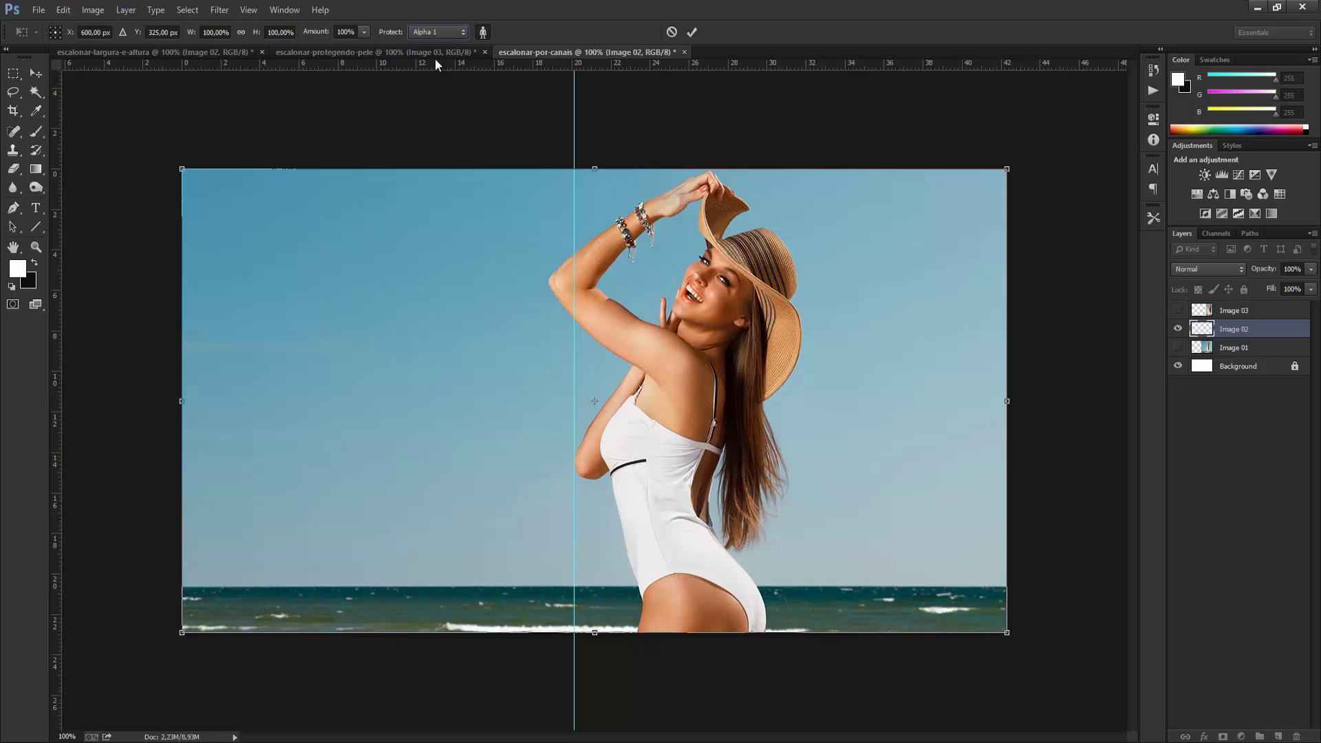
left_click(36, 72)
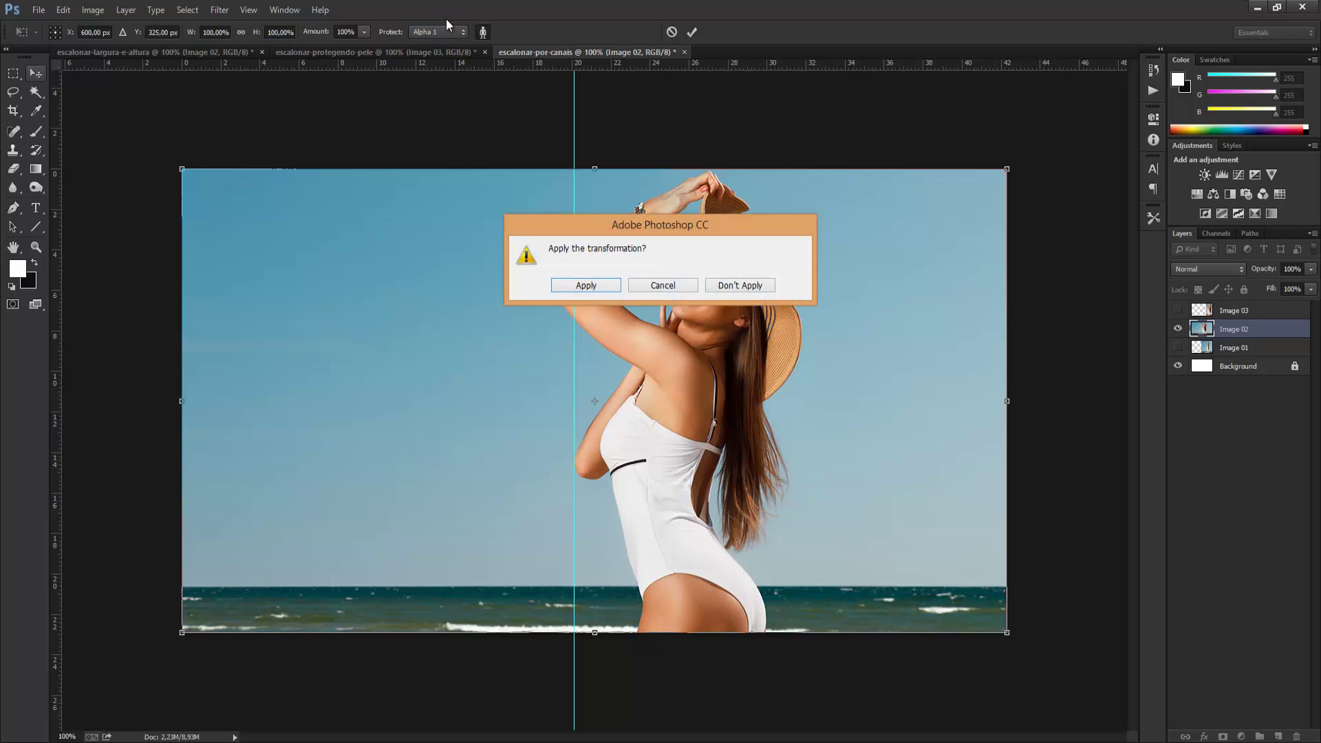
left_click(730, 283)
Hide the Image 02 layer, then show and select the Image 03 layer.
left_click(1176, 330)
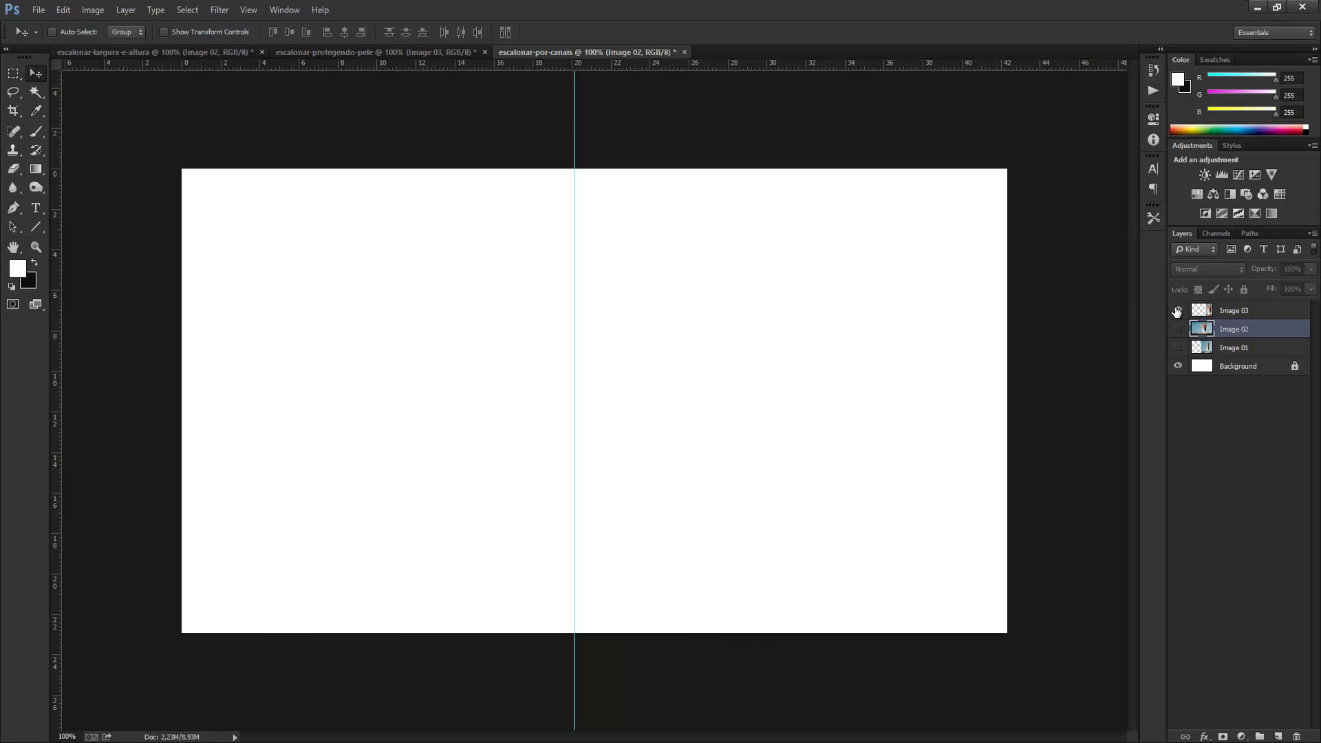
left_click(1177, 310)
left_click(1231, 311)
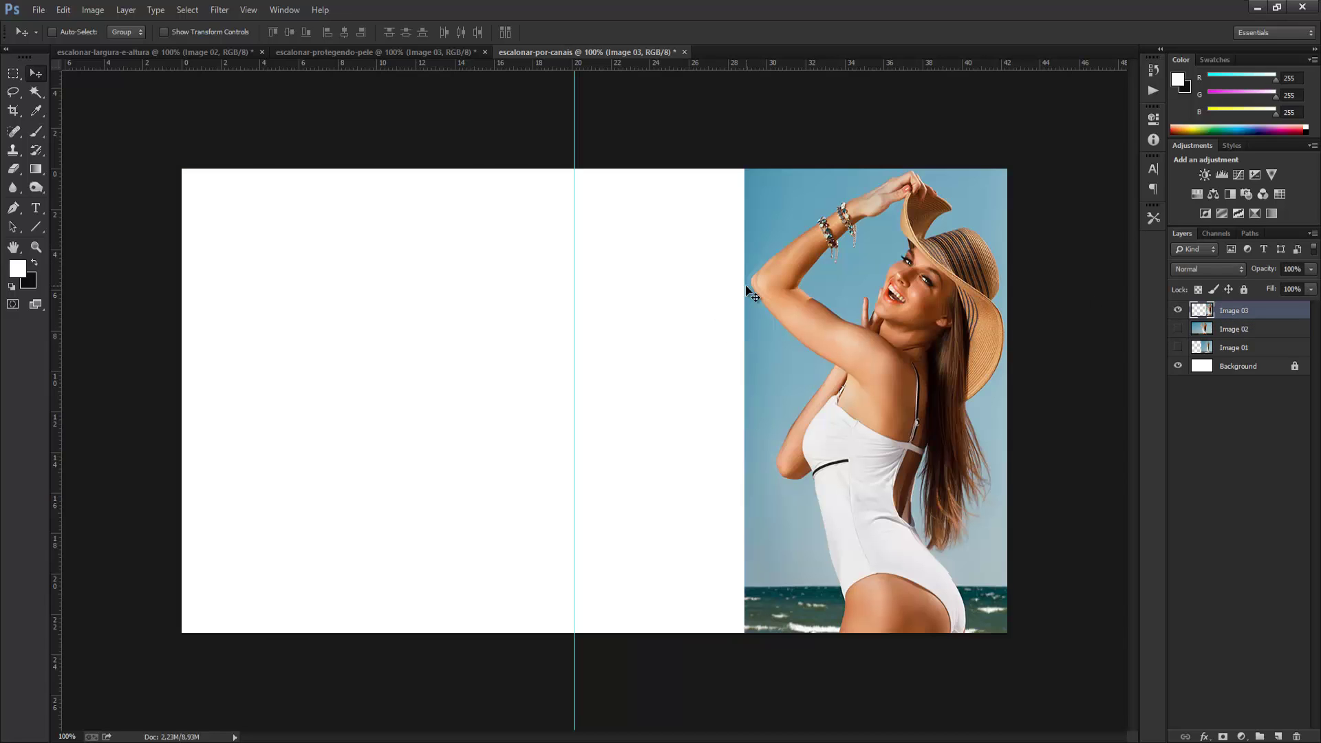